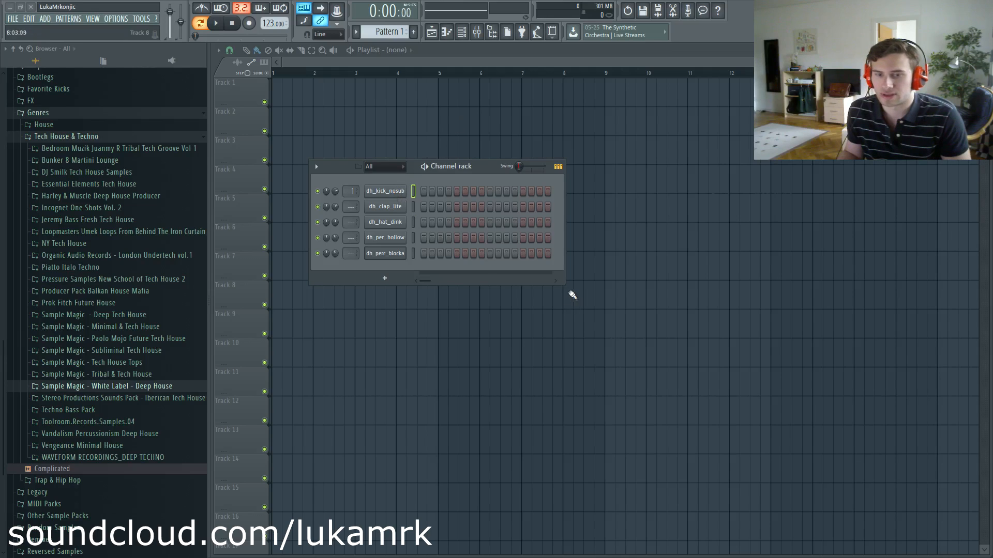
Audition the five drum samples in the channel rack: dh_kick_nosub, dh_clap_lite, dh_hat_dink, dh_perc_hollow and dh_perc_blocka
{"action": "mouse_move", "coordinate": [484, 173]}
{"action": "left_mouse_down"}
{"action": "mouse_move", "coordinate": [484, 198]}
{"action": "mouse_move", "coordinate": [480, 158]}
{"action": "left_mouse_up"}
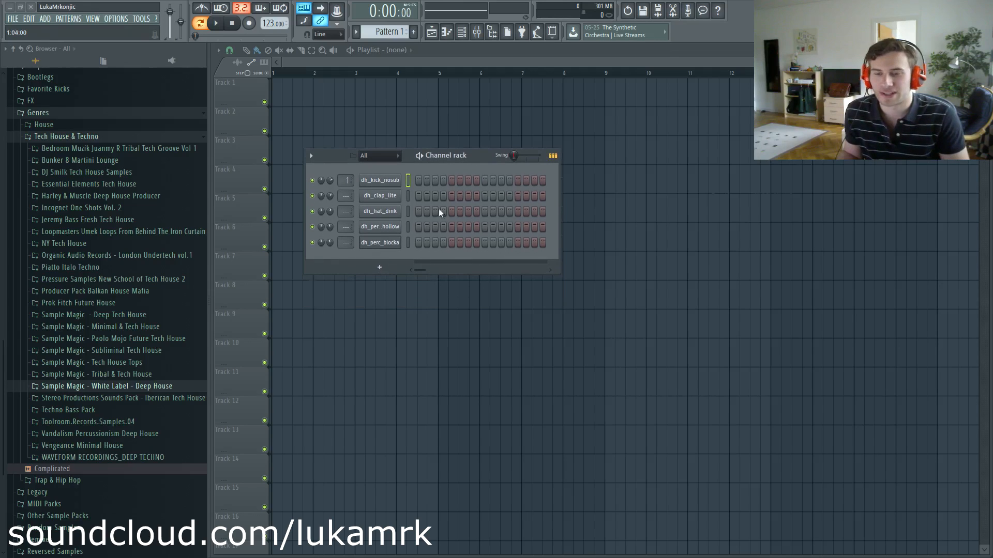
{"action": "left_click", "coordinate": [385, 181]}
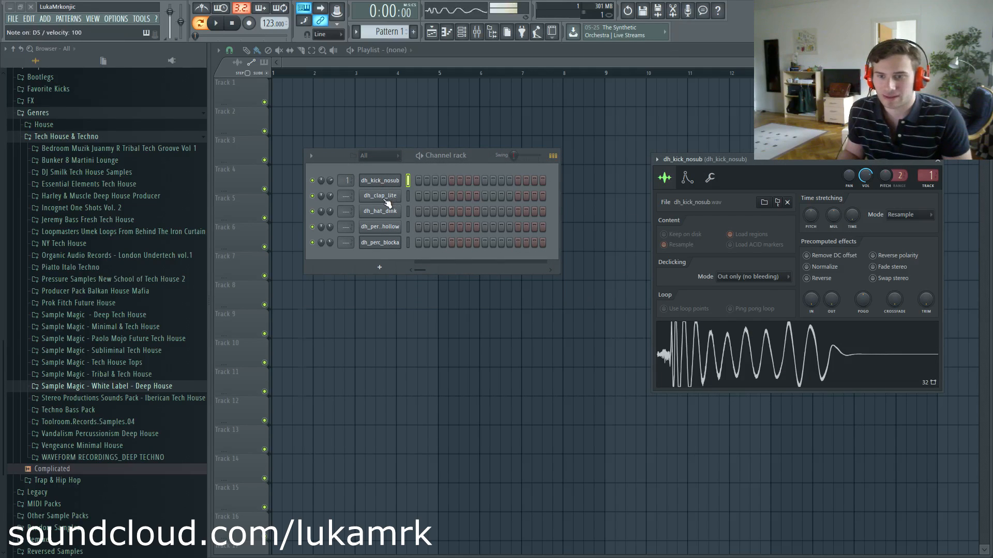
{"action": "left_click", "coordinate": [391, 199]}
{"action": "left_click", "coordinate": [385, 213]}
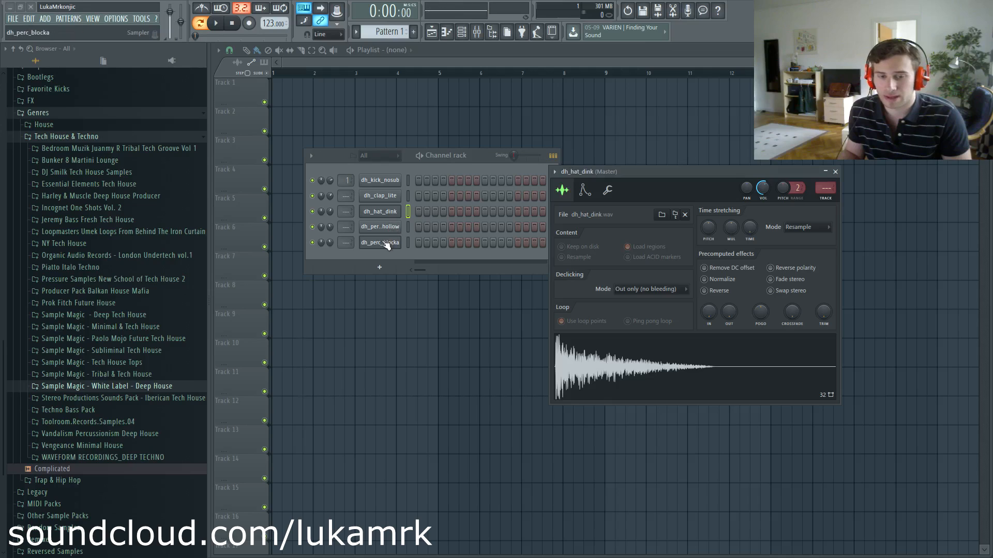
{"action": "left_click", "coordinate": [389, 227]}
{"action": "left_click", "coordinate": [390, 244]}
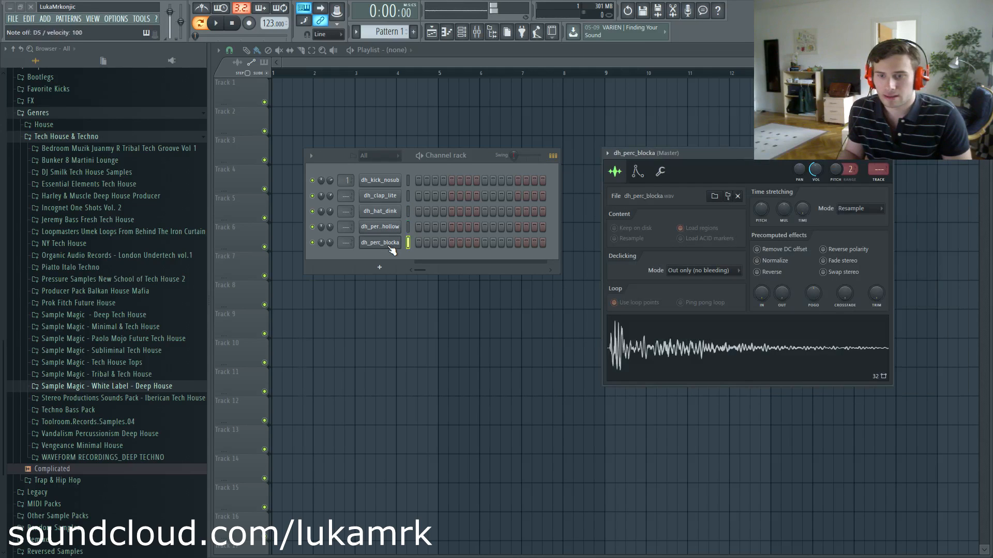
{"action": "left_click_drag", "start_coordinate": [476, 165], "coordinate": [467, 168]}
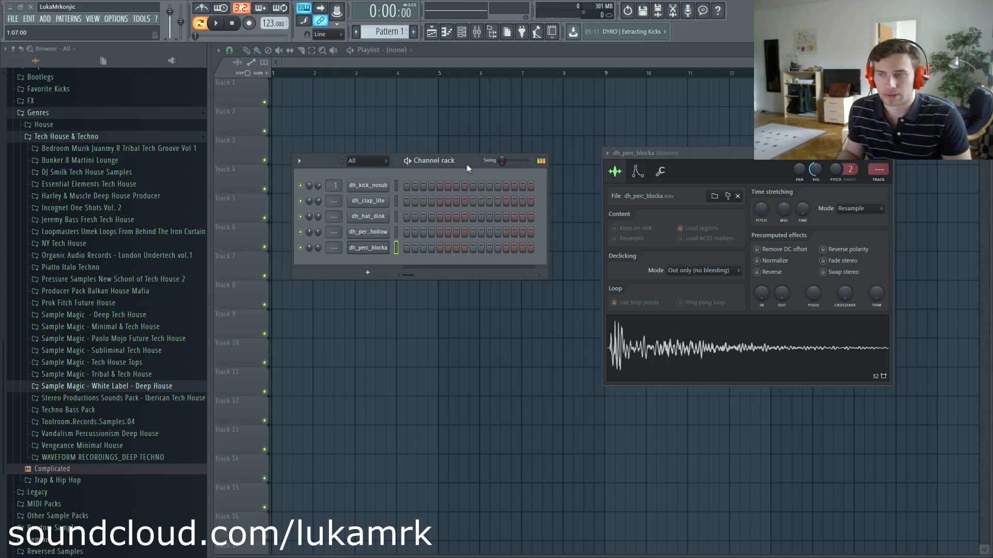
Fill every fourth step of the dh_kick_nosub channel and play the pattern to check the kick
{"action": "right_click", "coordinate": [369, 188]}
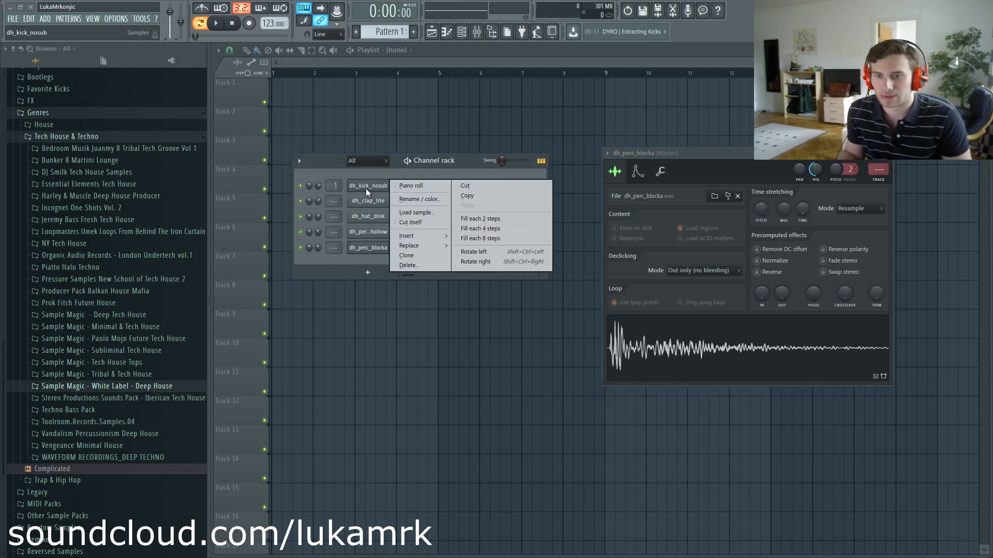
{"action": "right_click", "coordinate": [369, 189]}
{"action": "right_click", "coordinate": [368, 189]}
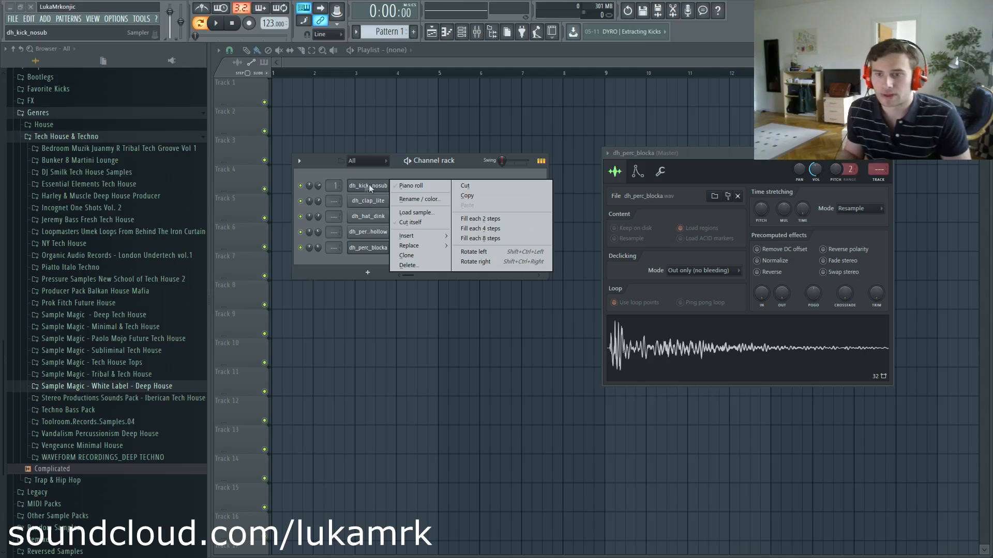
{"action": "left_click", "coordinate": [481, 230]}
{"action": "key", "text": "space"}
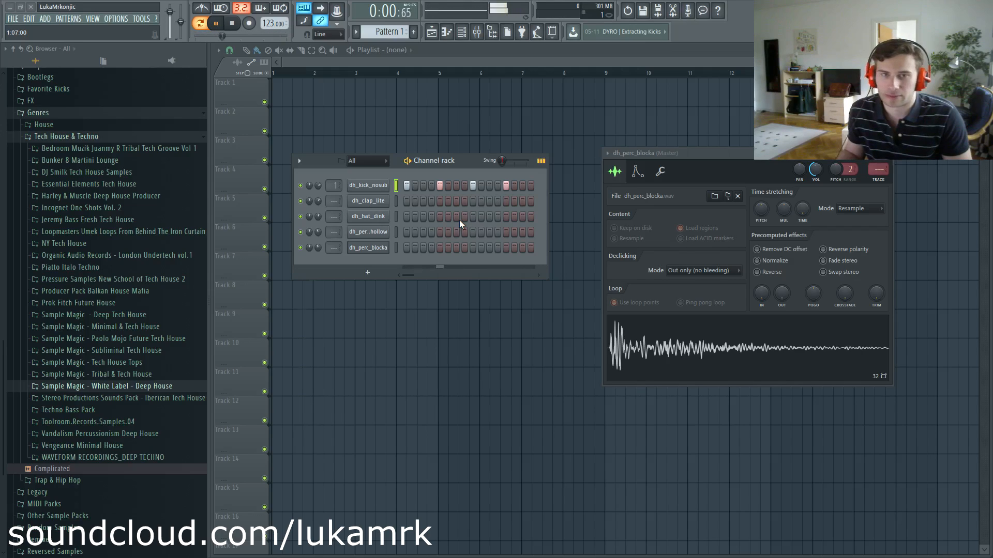
{"action": "left_click", "coordinate": [377, 188]}
{"action": "key", "text": "space"}
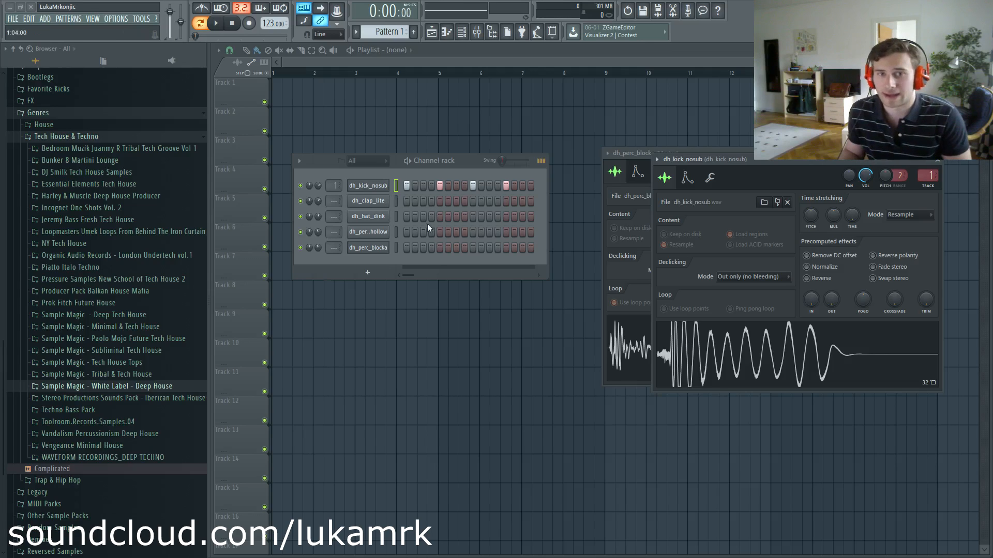
Place dh_clap_lite hits on steps 5 and 13, together with the second and fourth kicks, and play the pattern
{"action": "left_click", "coordinate": [507, 200]}
{"action": "key", "text": "space"}
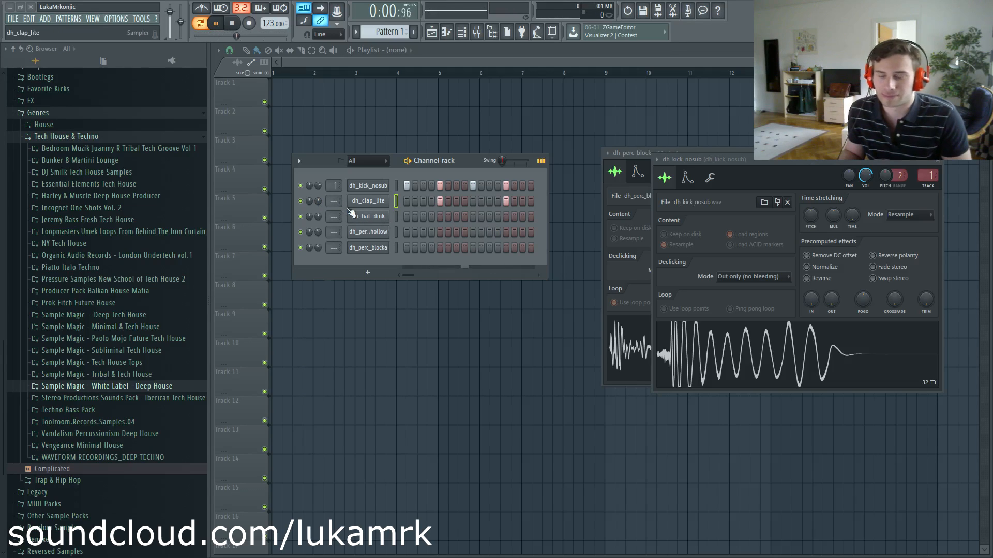
{"action": "left_click_drag", "start_coordinate": [465, 161], "coordinate": [462, 170]}
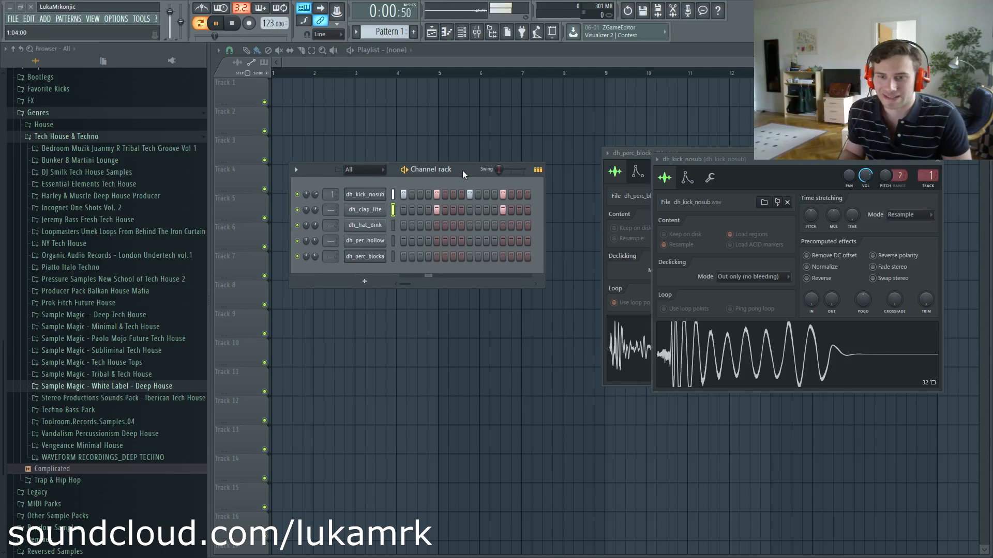
Place dh_hat_dink hits on the offbeat steps 3, 7, 11 and 15 and play the pattern
{"action": "left_click", "coordinate": [381, 225]}
{"action": "key", "text": "space"}
{"action": "left_click", "coordinate": [420, 226]}
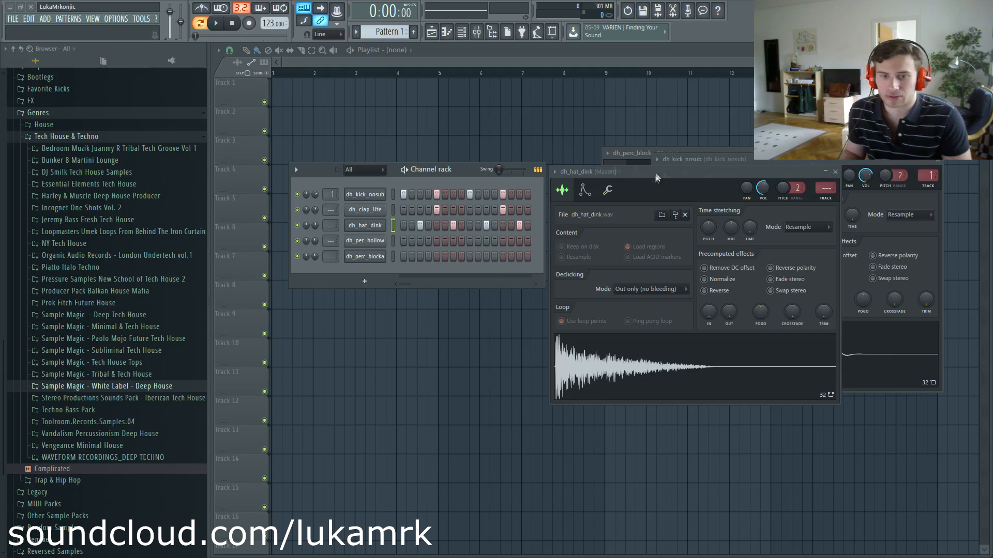
{"action": "key", "text": "space"}
{"action": "left_click_drag", "start_coordinate": [628, 174], "coordinate": [664, 166]}
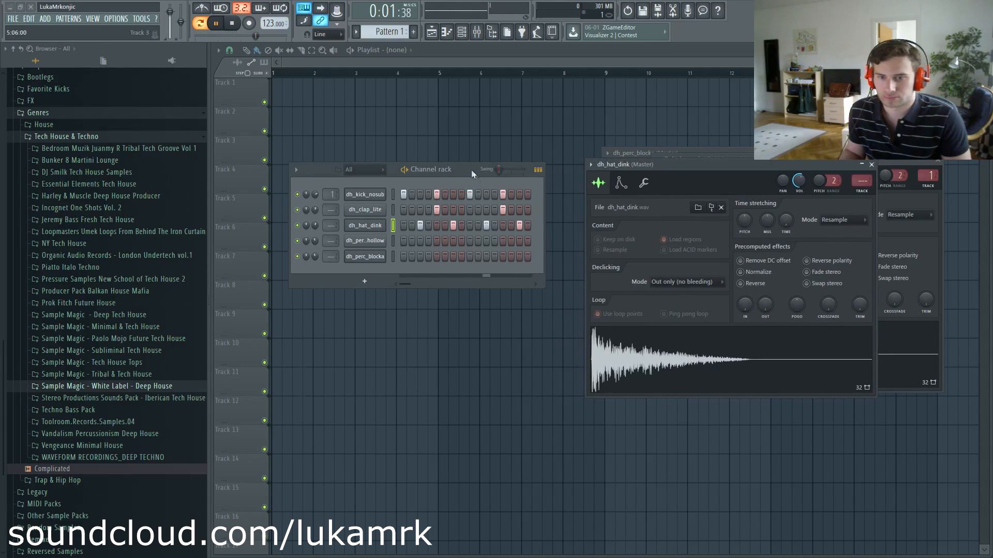
{"action": "left_click_drag", "start_coordinate": [473, 171], "coordinate": [473, 175]}
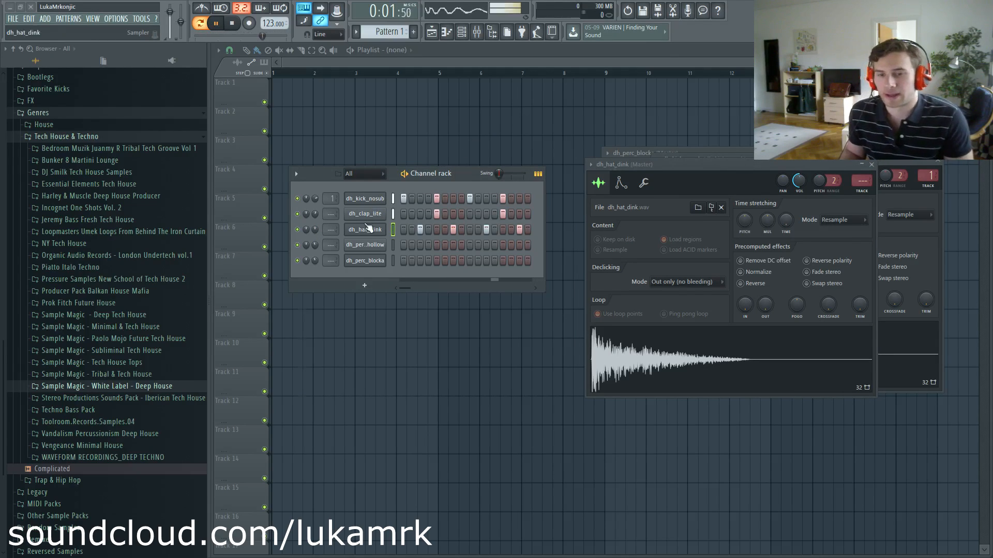
Adjust the project's main volume to 73% while the pattern plays
{"action": "left_click_drag", "start_coordinate": [170, 11], "coordinate": [170, 27]}
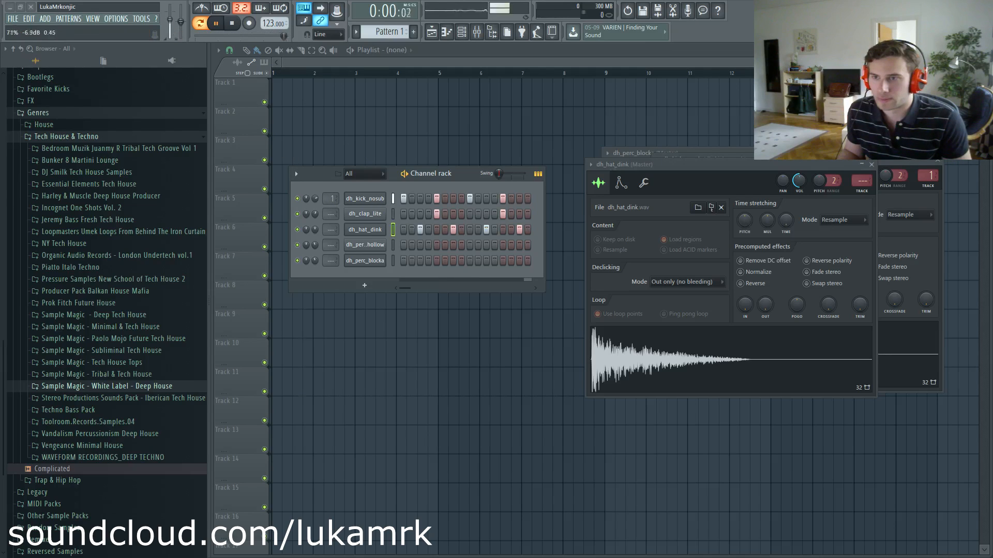
{"action": "right_click", "coordinate": [170, 14]}
{"action": "left_click", "coordinate": [182, 18]}
Audition dh_perc_hollow and place its hits on steps 4 and 12 of the pattern
{"action": "left_click", "coordinate": [375, 248]}
{"action": "key", "text": "space"}
{"action": "key", "text": "r"}
{"action": "left_click", "coordinate": [428, 245]}
{"action": "left_click", "coordinate": [495, 245]}
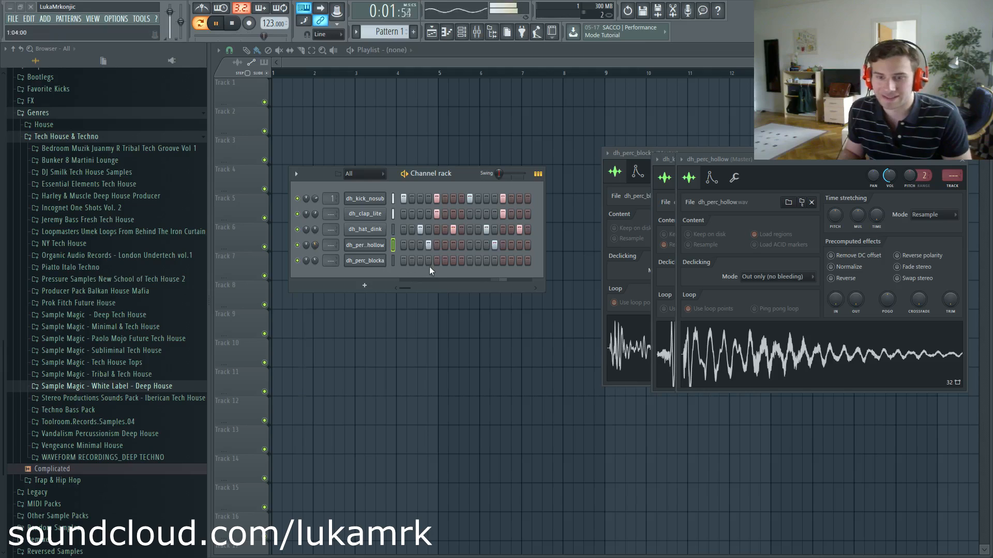
Try different dh_perc_blocka placements during playback, settling on hits at steps 3, 7, 11 and 15
{"action": "left_click", "coordinate": [453, 262]}
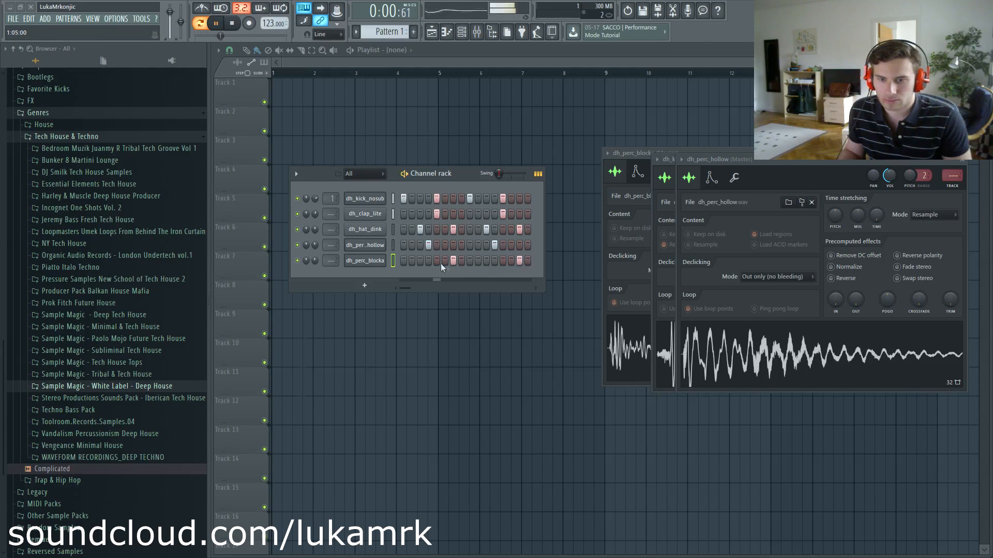
{"action": "left_click", "coordinate": [419, 261]}
{"action": "left_click", "coordinate": [486, 261]}
{"action": "right_click", "coordinate": [453, 263]}
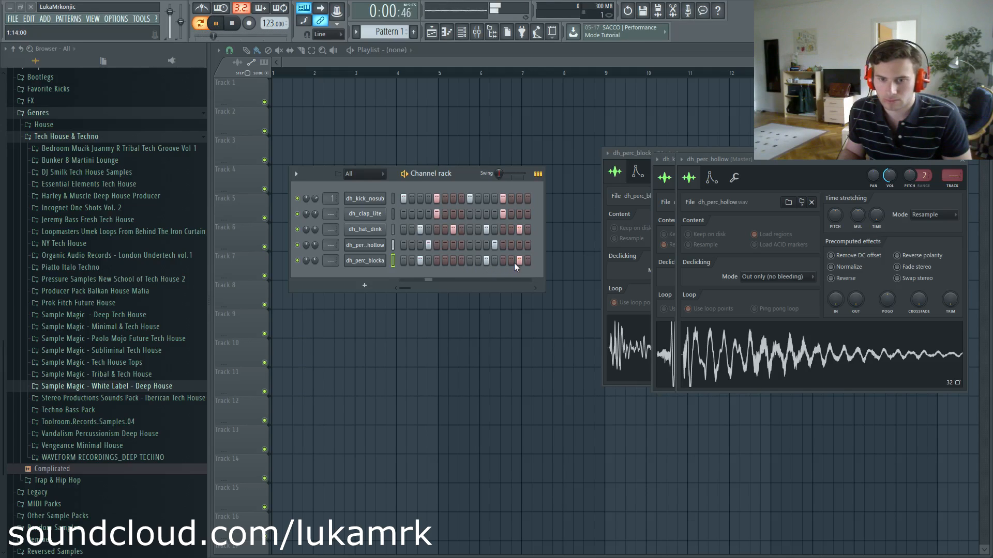
{"action": "left_click", "coordinate": [454, 261]}
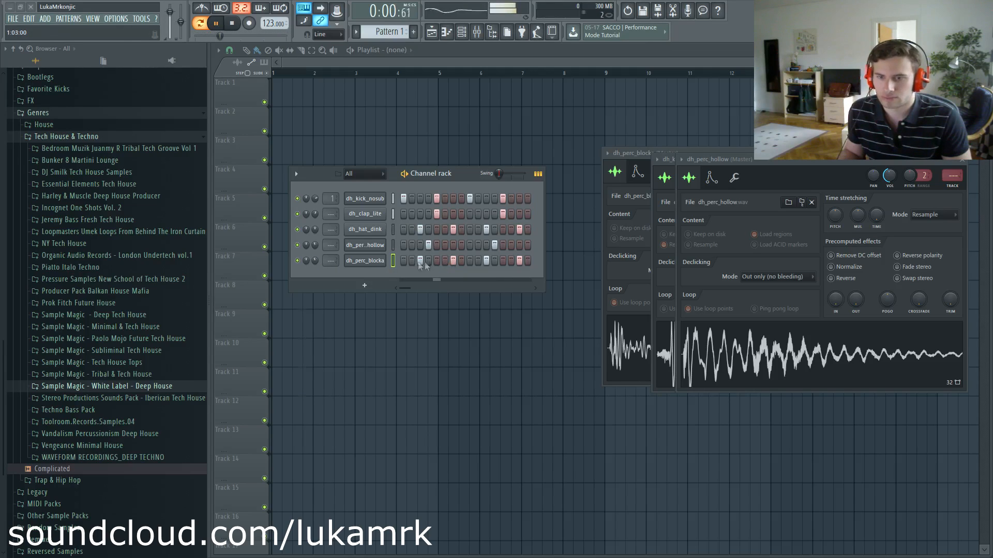
Audition the dh_perc_blocka sample and open that channel's piano roll with the pattern playing
{"action": "right_click", "coordinate": [380, 262]}
{"action": "left_click", "coordinate": [355, 263]}
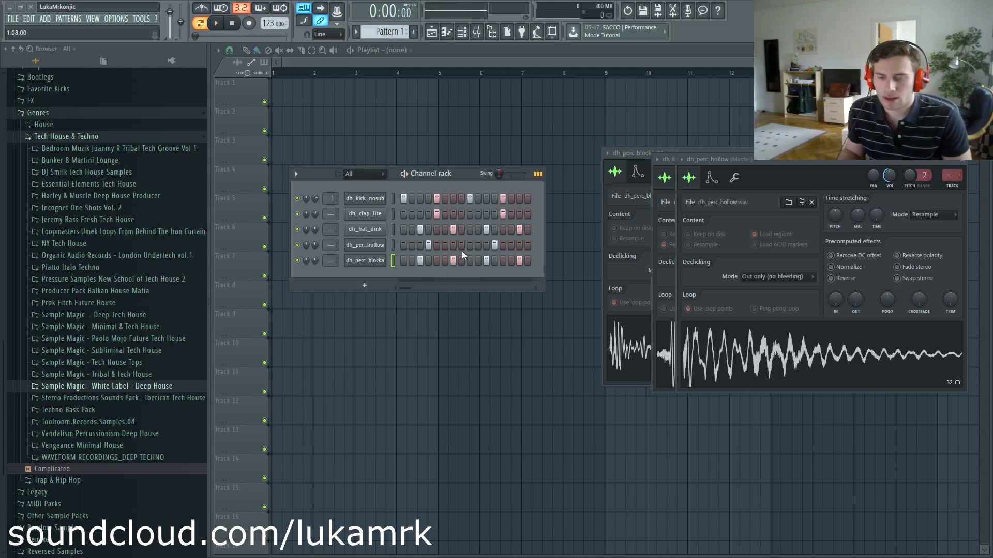
{"action": "left_click", "coordinate": [374, 267]}
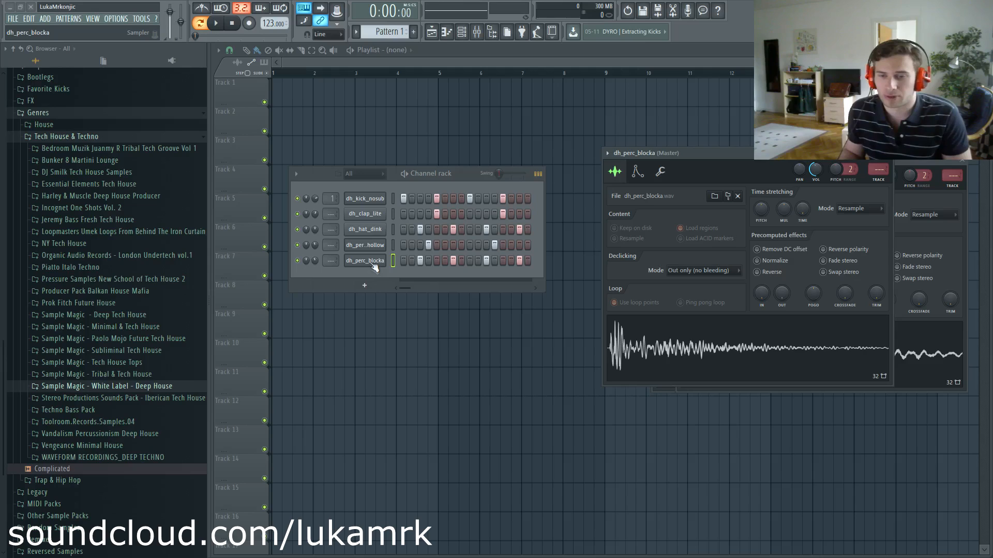
{"action": "right_click", "coordinate": [373, 265]}
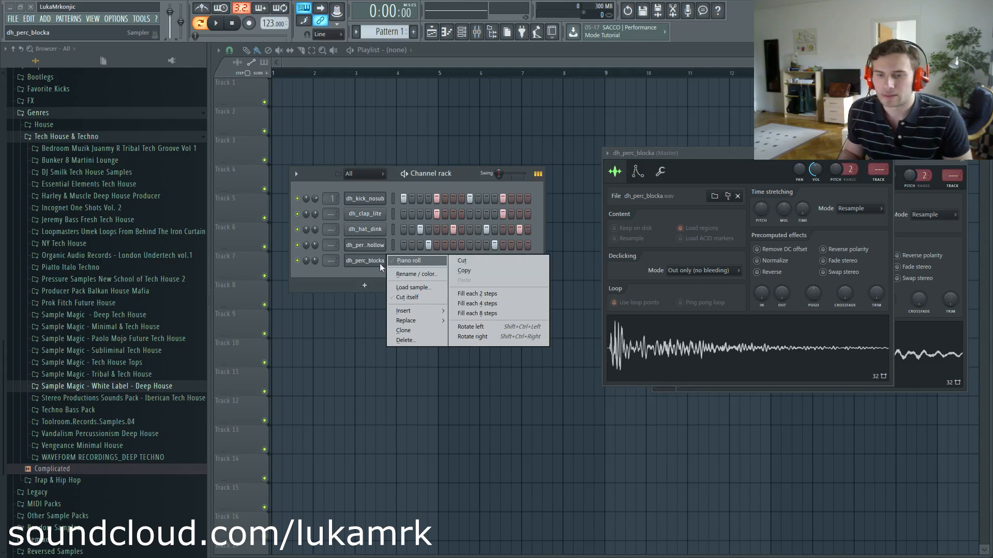
{"action": "left_click", "coordinate": [379, 263]}
{"action": "left_click", "coordinate": [376, 265]}
{"action": "key", "text": "space"}
{"action": "right_click", "coordinate": [376, 265]}
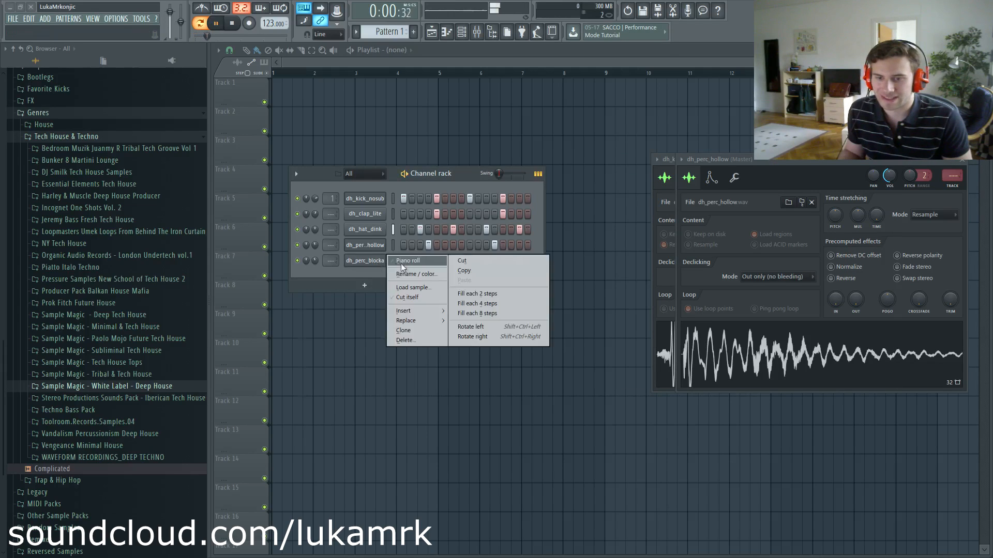
{"action": "left_click", "coordinate": [401, 263]}
Lower the velocity of the second and fourth dh_perc_blocka notes to about 63%, close the piano roll and stop playback
{"action": "left_click", "coordinate": [330, 448]}
{"action": "left_click", "coordinate": [394, 448]}
{"action": "left_click", "coordinate": [329, 439]}
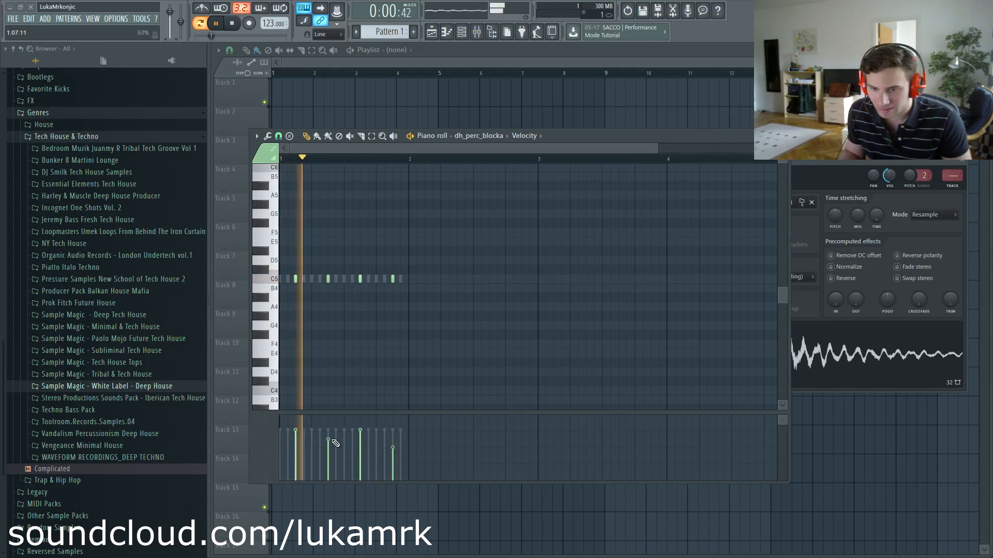
{"action": "left_click", "coordinate": [393, 440]}
{"action": "key", "text": "F7"}
{"action": "key", "text": "F7"}
{"action": "key", "text": "F7"}
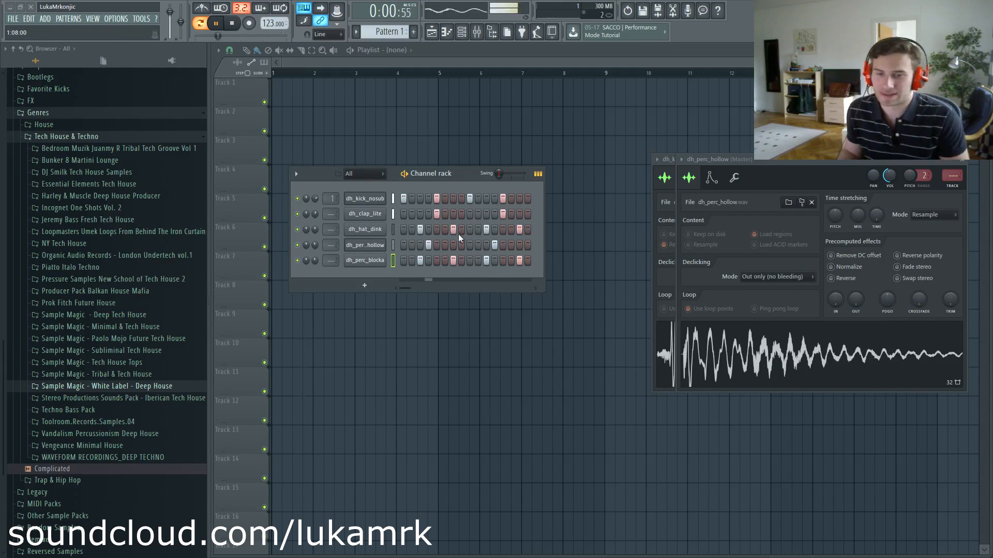
{"action": "key", "text": "space"}
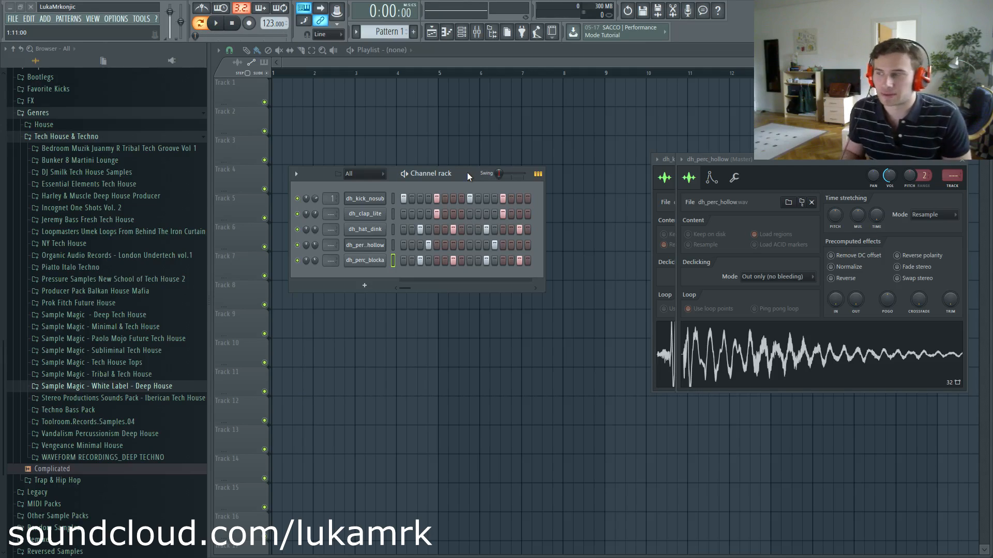
Fill all 16 steps of the dh_kick_nosub channel during playback, readjusting the main volume, and stop the pattern
{"action": "key", "text": "space"}
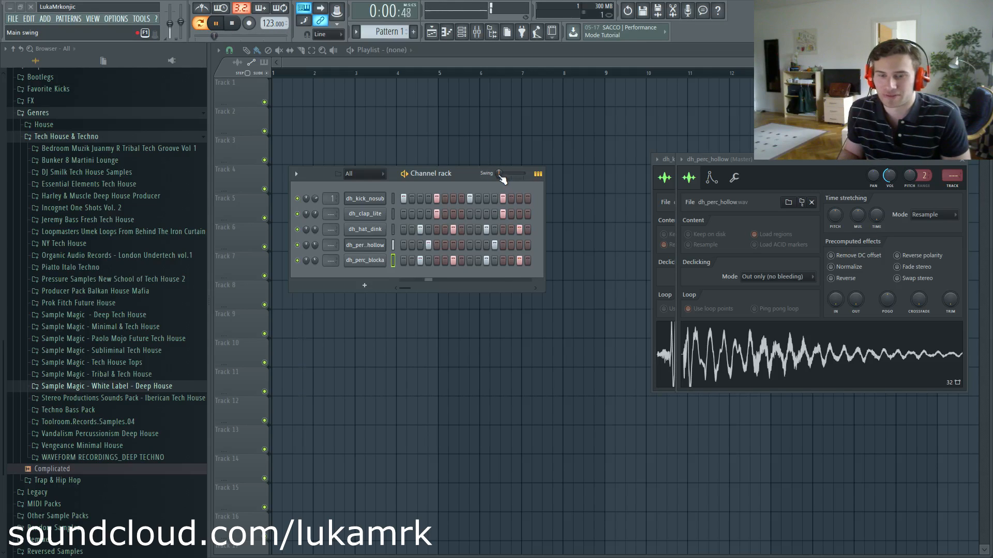
{"action": "right_click", "coordinate": [170, 26]}
{"action": "left_click", "coordinate": [184, 35]}
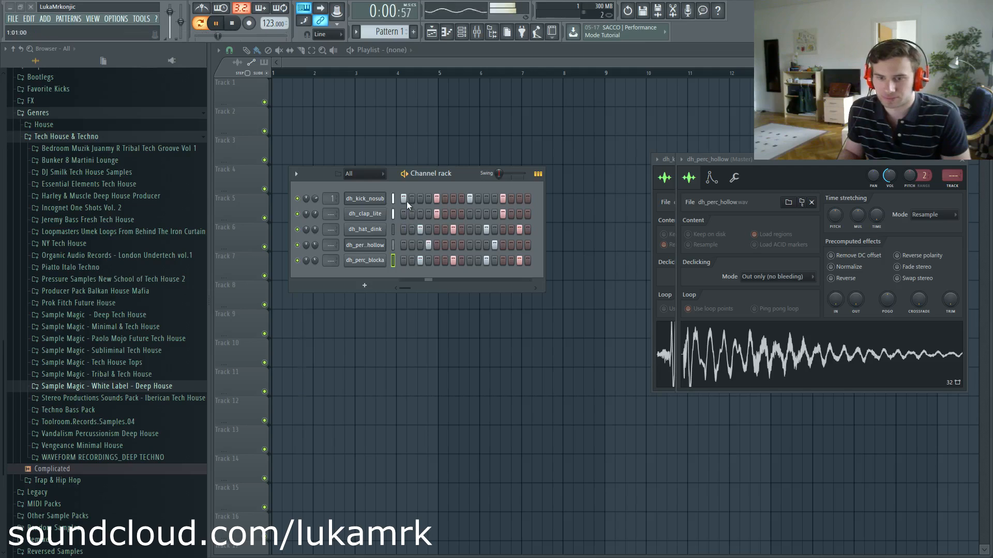
{"action": "left_click_drag", "start_coordinate": [400, 200], "coordinate": [528, 199]}
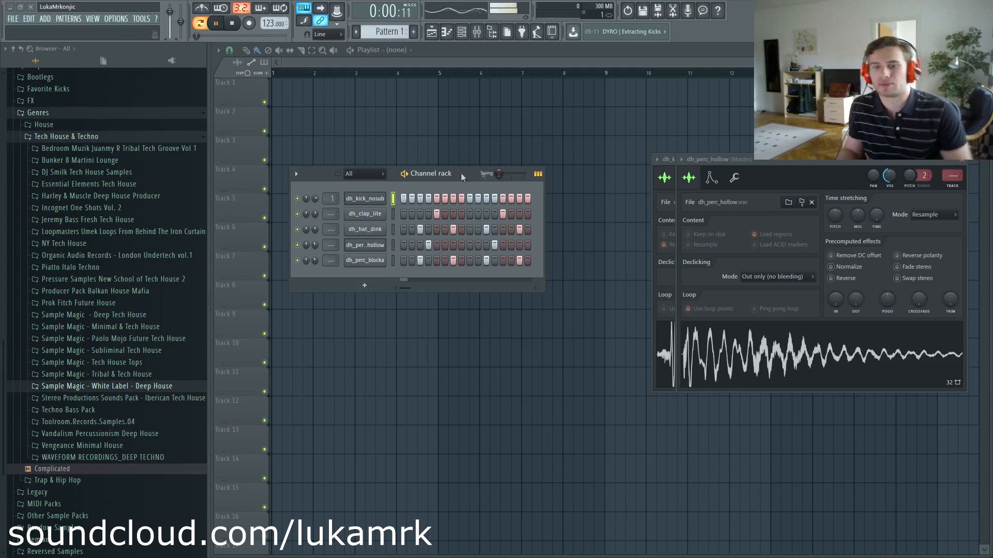
{"action": "key", "text": "space"}
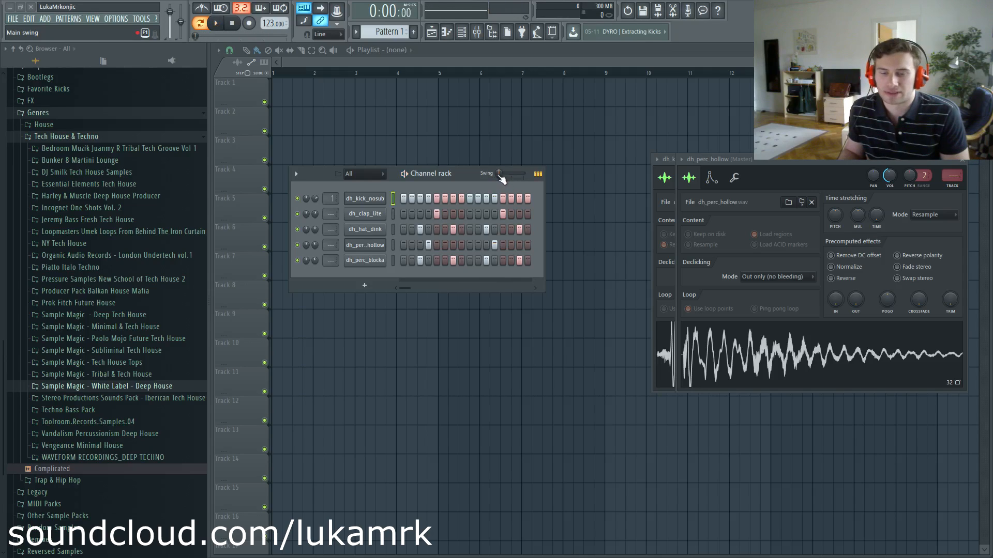
Try the channel rack's swing at 54% and at 38%, playing the pattern with each amount
{"action": "mouse_move", "coordinate": [504, 173]}
{"action": "left_mouse_down"}
{"action": "mouse_move", "coordinate": [521, 174]}
{"action": "mouse_move", "coordinate": [510, 173]}
{"action": "left_mouse_up"}
{"action": "key", "text": "space"}
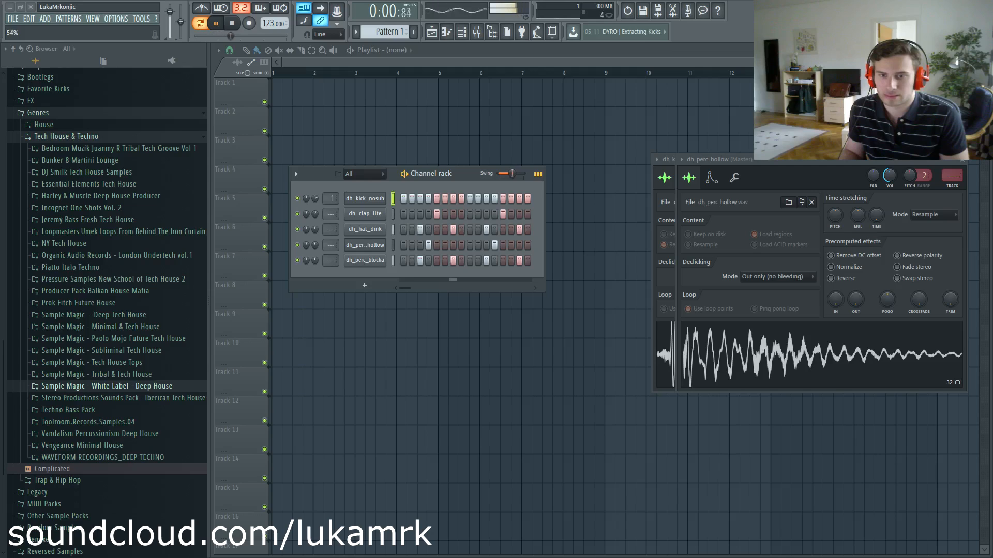
{"action": "key", "text": "space"}
{"action": "left_click_drag", "start_coordinate": [510, 174], "coordinate": [508, 174]}
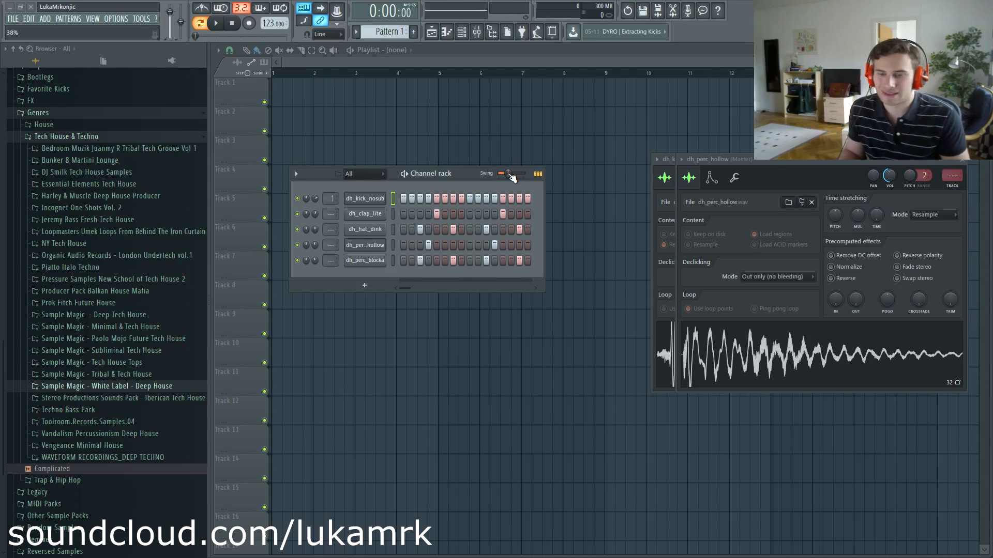
{"action": "key", "text": "space"}
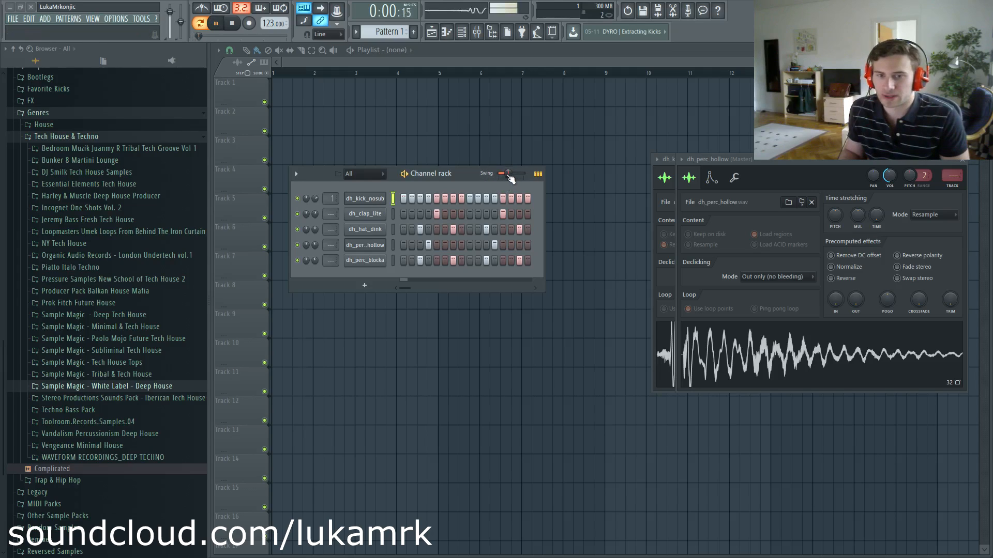
Put dh_kick_nosub back on every fourth step, set the swing to 33% and play the pattern
{"action": "key", "text": "space"}
{"action": "right_click", "coordinate": [377, 201]}
{"action": "left_click", "coordinate": [480, 232]}
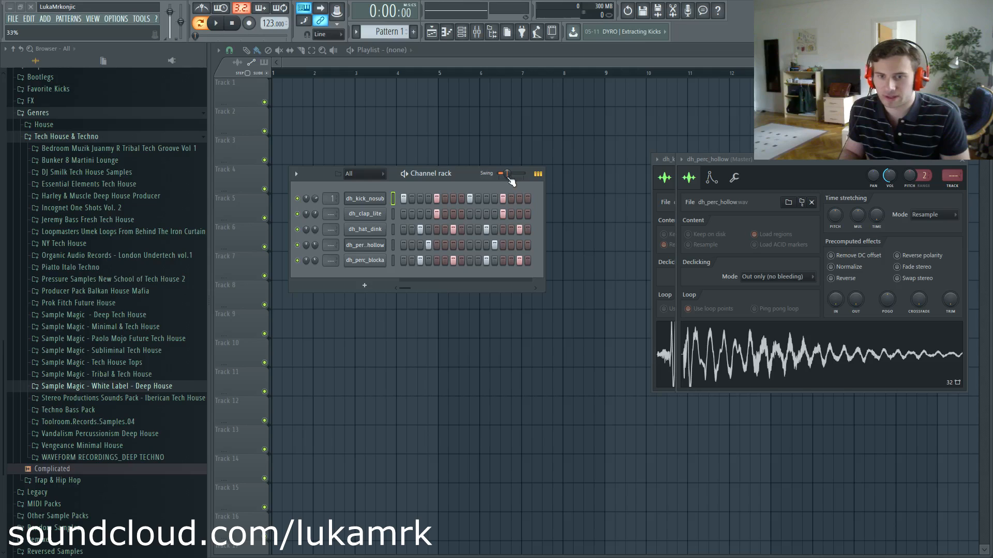
{"action": "key", "text": "space"}
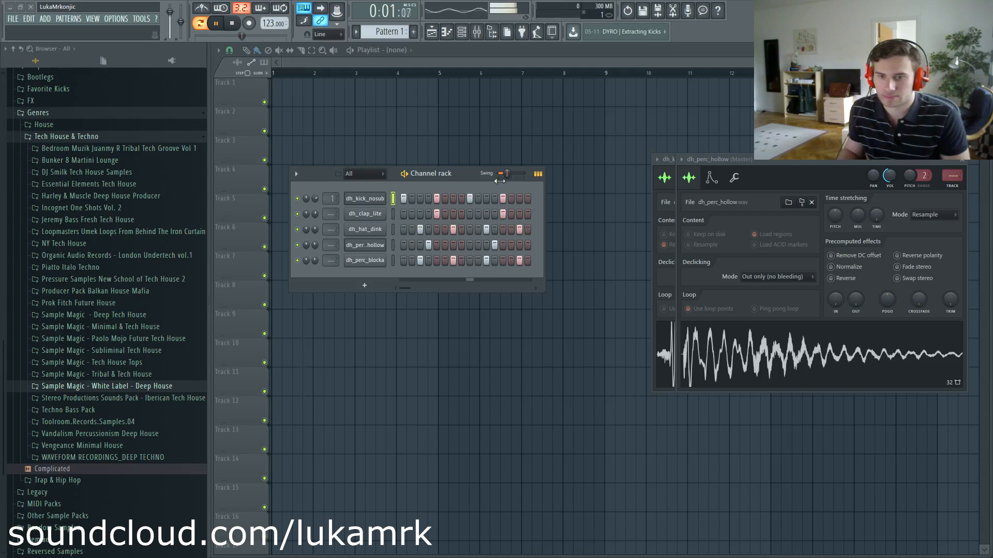
Examine the note positions of dh_clap_lite and dh_perc_hollow in the piano roll, then play and stop the pattern
{"action": "right_click", "coordinate": [379, 214]}
{"action": "left_click", "coordinate": [420, 214]}
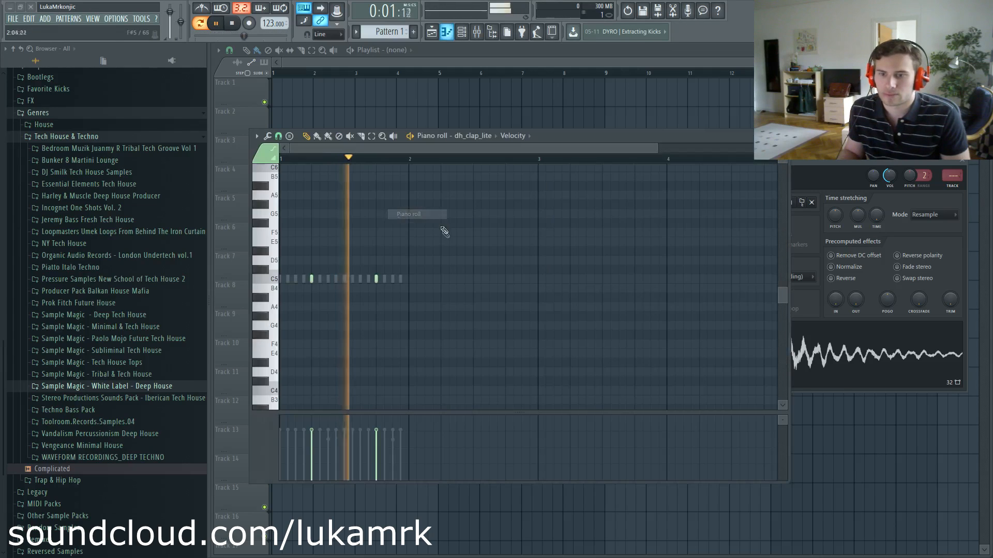
{"action": "key", "text": "space"}
{"action": "scroll", "coordinate": [304, 289], "scroll_direction": "up", "scroll_amount": 3}
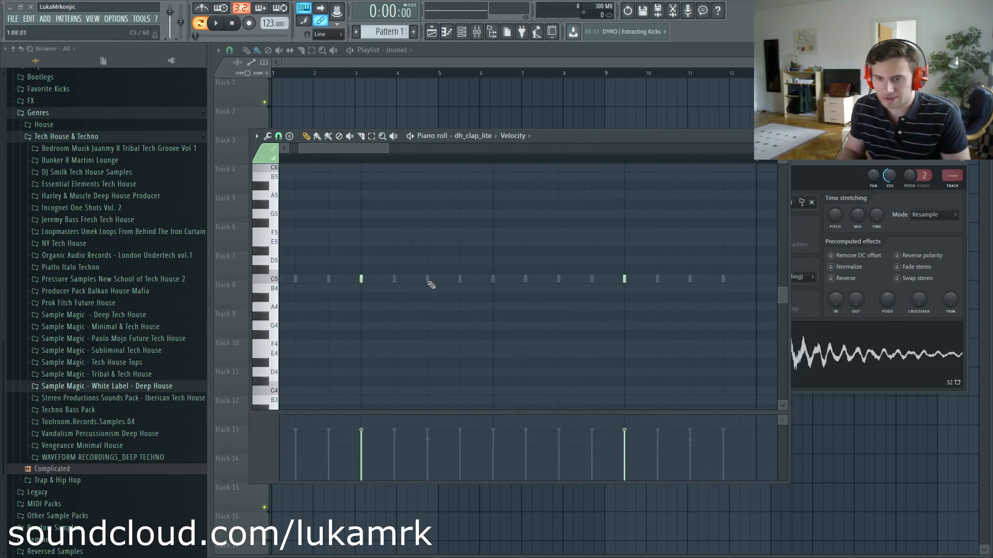
{"action": "key", "text": "F7"}
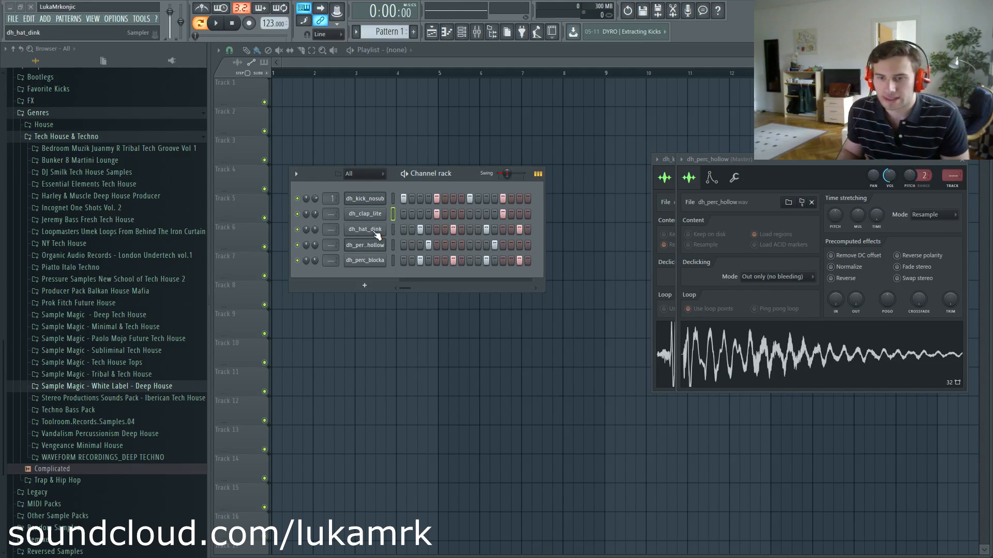
{"action": "right_click", "coordinate": [376, 232]}
{"action": "left_click", "coordinate": [366, 228]}
{"action": "right_click", "coordinate": [368, 245]}
{"action": "left_click", "coordinate": [408, 245]}
{"action": "key", "text": "space"}
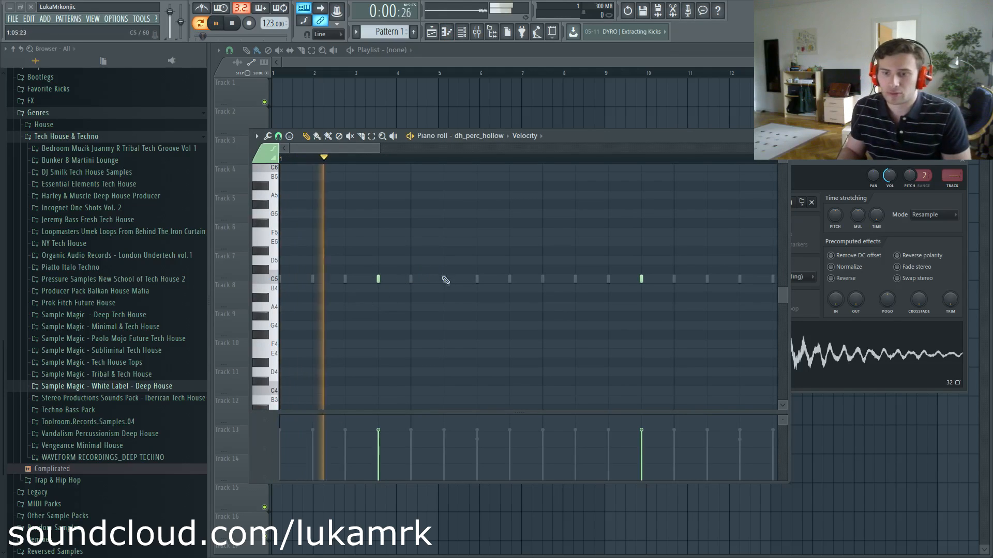
{"action": "key", "text": "F6"}
{"action": "left_click_drag", "start_coordinate": [462, 171], "coordinate": [467, 151]}
{"action": "left_click", "coordinate": [783, 136]}
{"action": "key", "text": "space"}
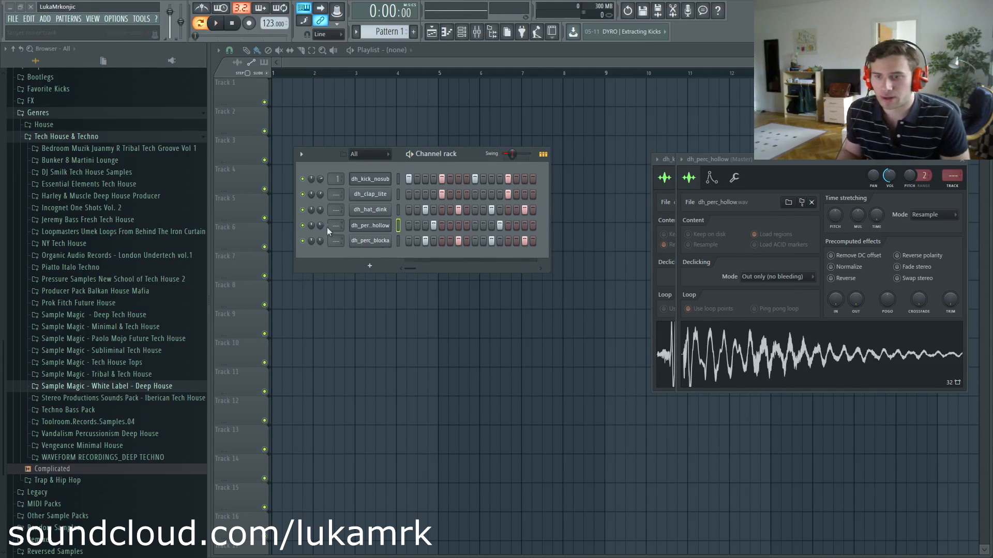
Try shifting the first dh_perc_hollow note slightly later in the piano roll, and put it back on its original step
{"action": "right_click", "coordinate": [375, 226]}
{"action": "left_click", "coordinate": [409, 226]}
{"action": "scroll", "coordinate": [377, 295], "scroll_direction": "up", "scroll_amount": 3}
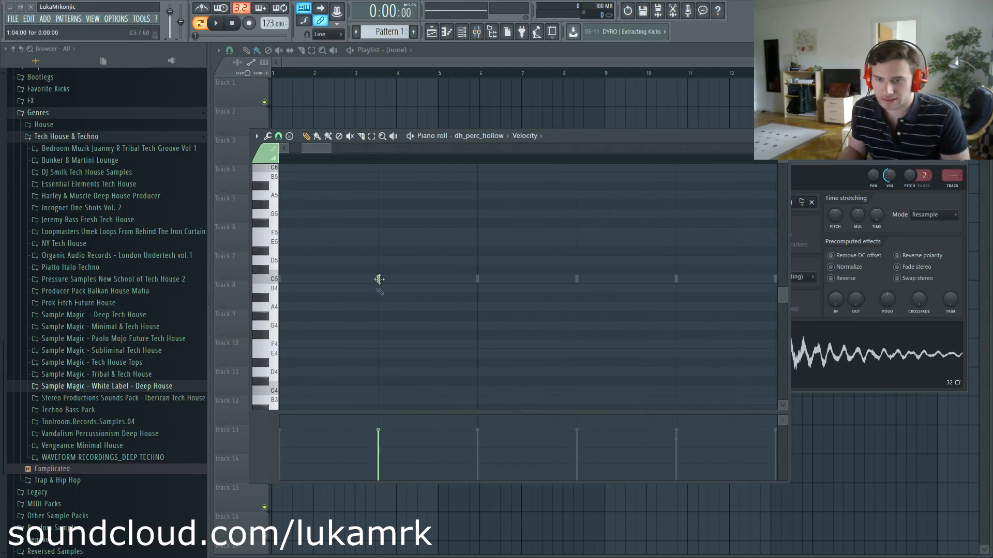
{"action": "scroll", "coordinate": [372, 291], "scroll_direction": "down", "scroll_amount": 3}
{"action": "scroll", "coordinate": [372, 291], "scroll_direction": "up", "scroll_amount": 3}
{"action": "left_click_drag", "start_coordinate": [375, 282], "coordinate": [392, 281]}
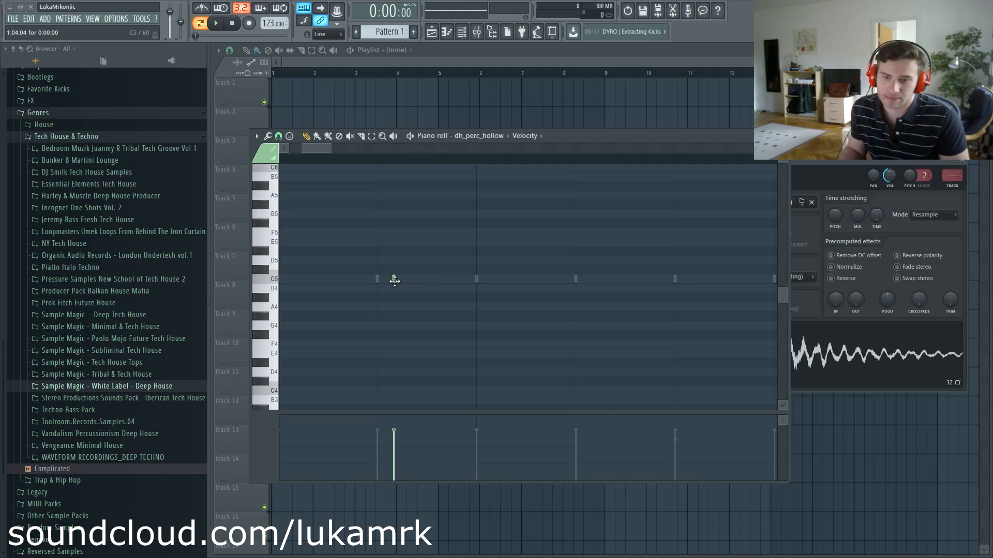
{"action": "right_click", "coordinate": [394, 281]}
{"action": "left_click", "coordinate": [377, 281]}
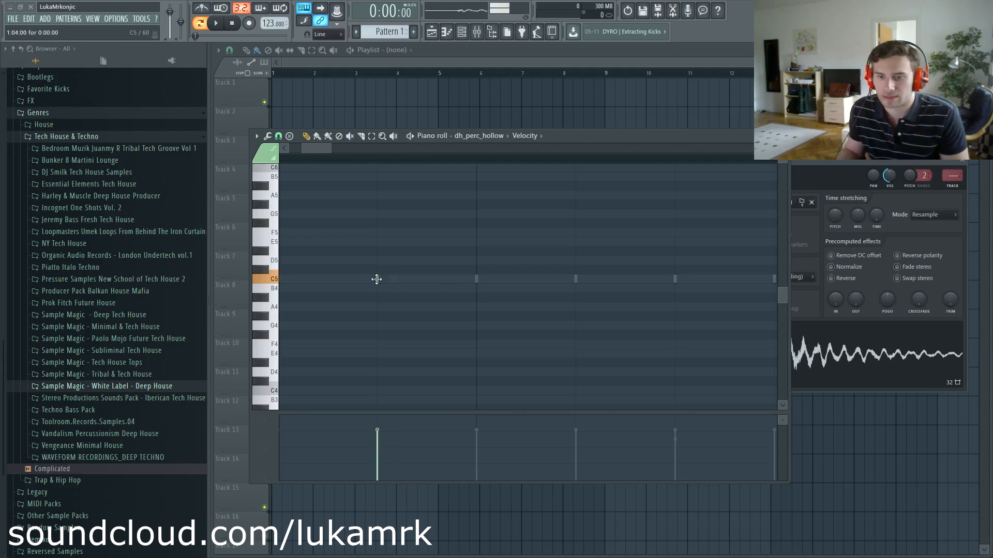
{"action": "key", "text": "Escape"}
Play the pattern from the channel rack and stop it
{"action": "key", "text": "space"}
{"action": "mouse_move", "coordinate": [475, 153]}
{"action": "left_mouse_down"}
{"action": "mouse_move", "coordinate": [445, 168]}
{"action": "mouse_move", "coordinate": [474, 167]}
{"action": "left_mouse_up"}
{"action": "key", "text": "space"}
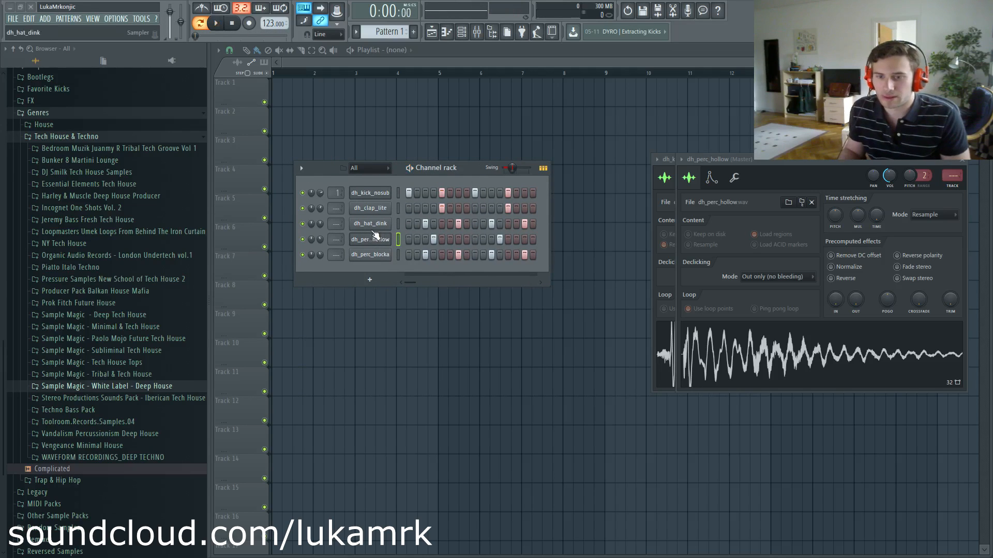
Route the dh_perc_blocka channel to mixer track 14
{"action": "left_click", "coordinate": [379, 255]}
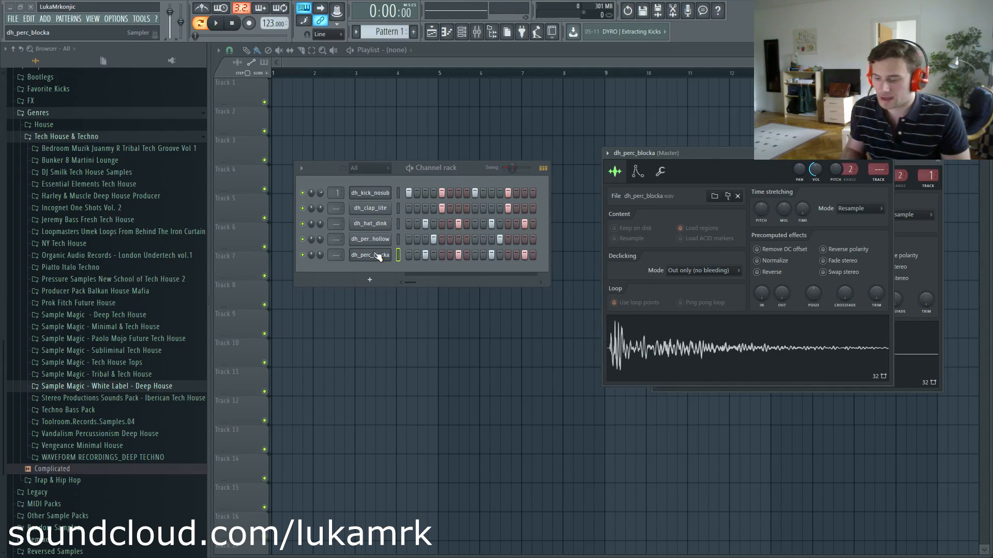
{"action": "key", "text": "F9"}
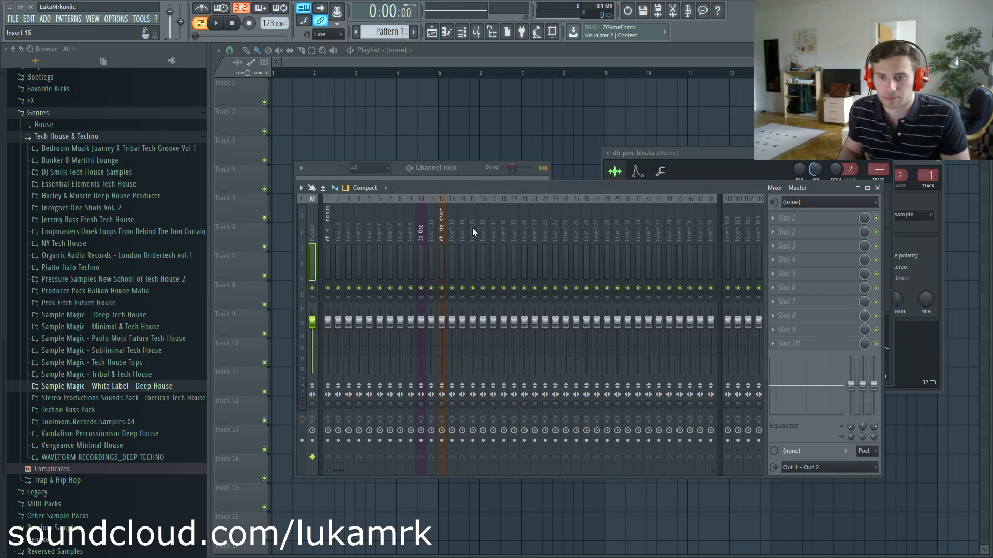
{"action": "right_click", "coordinate": [463, 234]}
{"action": "left_click", "coordinate": [601, 256]}
{"action": "key", "text": "space"}
Load the Ambience reverb into the first effect slot of the dh_perc_blocka mixer track and move its window into the workspace
{"action": "left_click", "coordinate": [772, 218]}
{"action": "mouse_move", "coordinate": [779, 223]}
{"action": "left_click", "coordinate": [848, 150]}
{"action": "key", "text": "space"}
{"action": "left_click_drag", "start_coordinate": [176, 134], "coordinate": [347, 161]}
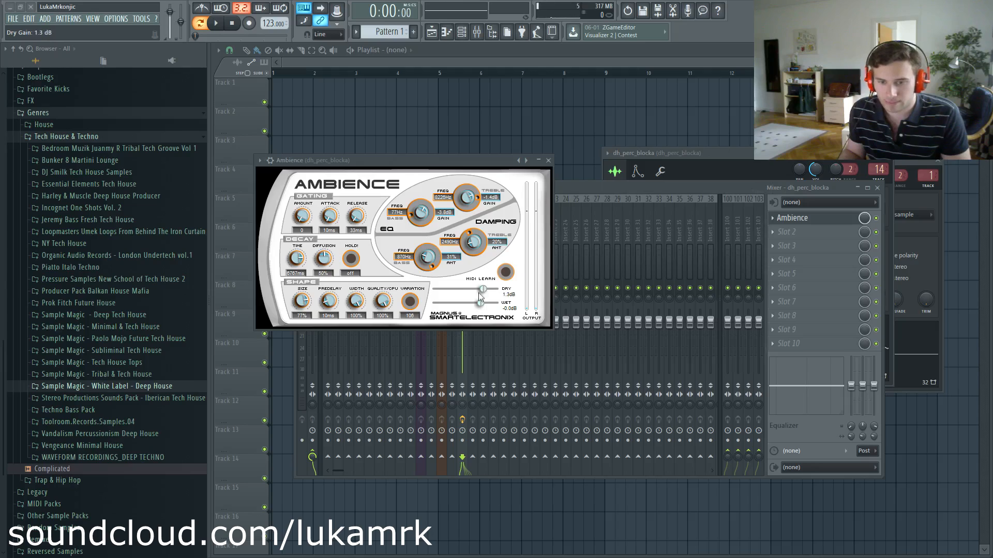
Set Ambience's wet gain to about -44.4 dB and dry gain to about -0.7 dB during playback, close it and stop the pattern
{"action": "left_click", "coordinate": [564, 188]}
{"action": "key", "text": "space"}
{"action": "left_click", "coordinate": [483, 162]}
{"action": "mouse_move", "coordinate": [451, 303]}
{"action": "left_mouse_down"}
{"action": "mouse_move", "coordinate": [466, 307]}
{"action": "mouse_move", "coordinate": [446, 304]}
{"action": "left_mouse_up"}
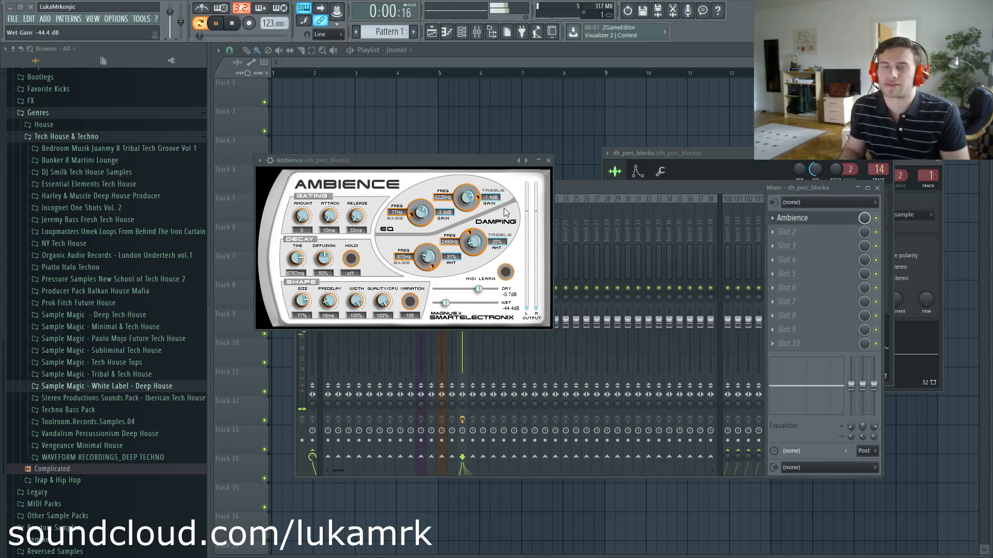
{"action": "left_click", "coordinate": [548, 160]}
{"action": "key", "text": "F6"}
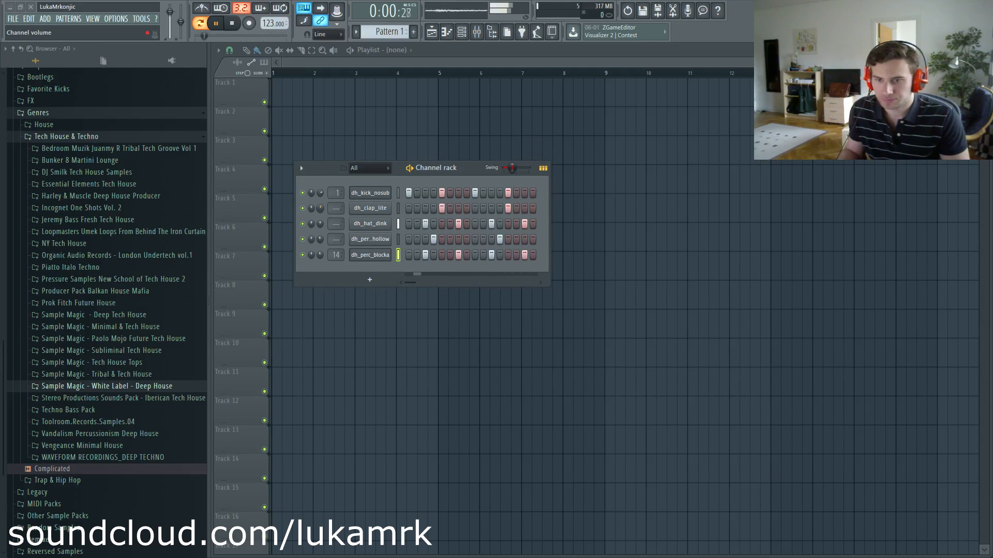
{"action": "key", "text": "space"}
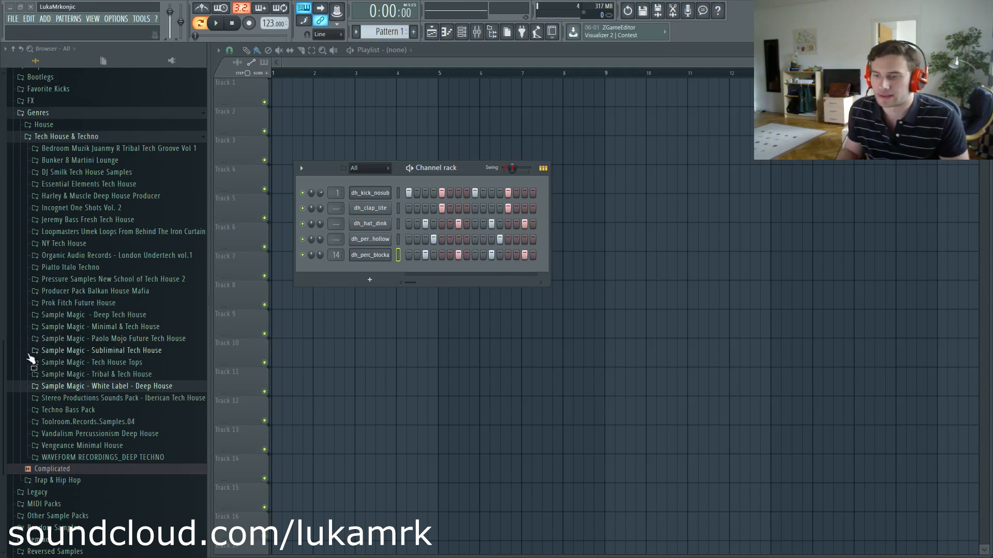
Find the chord & synth stabs folder of Sample Magic - White Label - Deep House in the sample browser
{"action": "scroll", "coordinate": [124, 310], "scroll_direction": "up", "scroll_amount": 3}
{"action": "scroll", "coordinate": [124, 280], "scroll_direction": "down", "scroll_amount": 5}
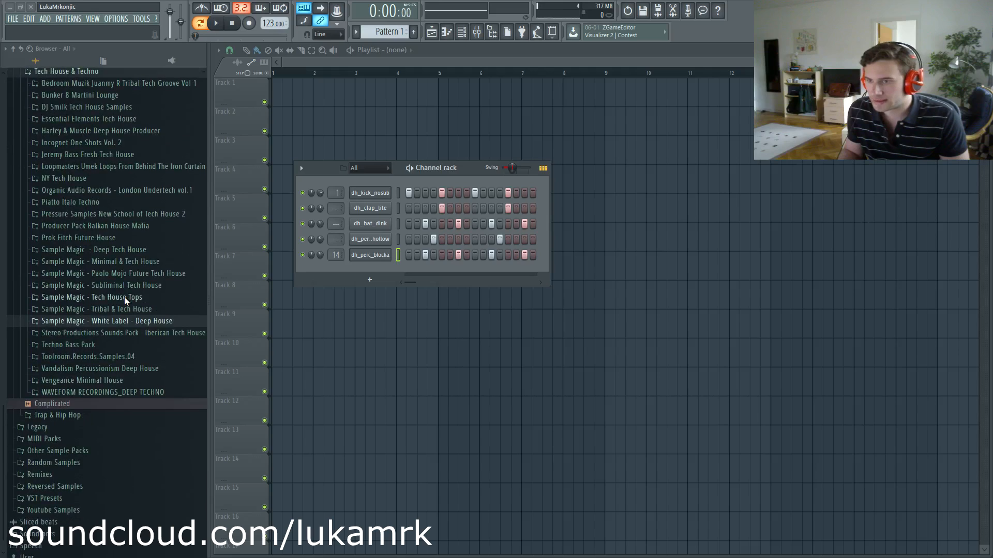
{"action": "left_click", "coordinate": [121, 306]}
{"action": "scroll", "coordinate": [109, 335], "scroll_direction": "up", "scroll_amount": 2}
{"action": "scroll", "coordinate": [109, 335], "scroll_direction": "down", "scroll_amount": 2}
{"action": "left_click", "coordinate": [78, 282]}
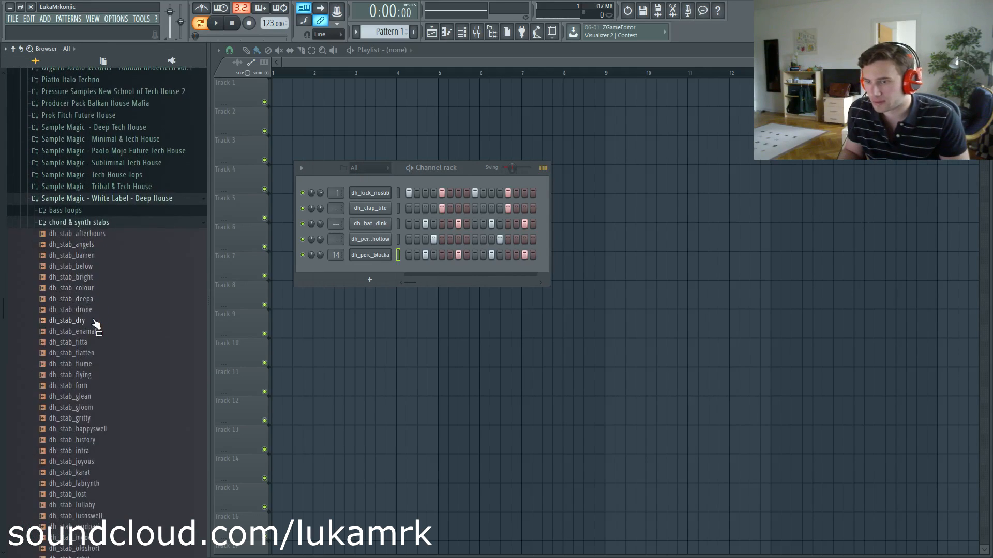
{"action": "scroll", "coordinate": [93, 326], "scroll_direction": "down", "scroll_amount": 5}
{"action": "scroll", "coordinate": [93, 322], "scroll_direction": "up", "scroll_amount": 3}
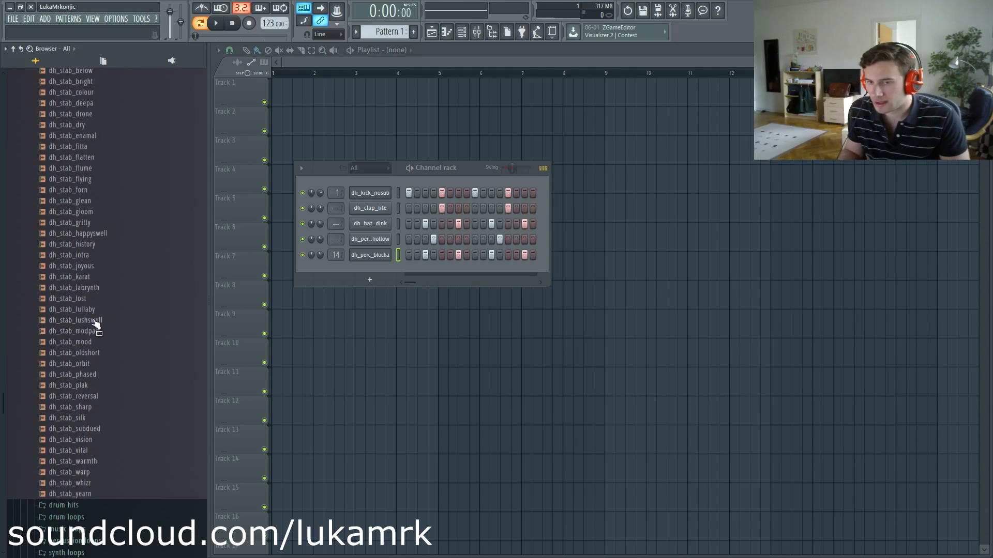
Audition the dh_stab samples in the chord & synth stabs folder, ending on dh_stab_sharp
{"action": "left_click_drag", "start_coordinate": [107, 322], "coordinate": [113, 334]}
{"action": "left_click", "coordinate": [110, 333]}
{"action": "left_click", "coordinate": [116, 363]}
{"action": "left_click", "coordinate": [102, 385]}
{"action": "left_click", "coordinate": [99, 397]}
{"action": "left_click", "coordinate": [98, 418]}
{"action": "left_click", "coordinate": [98, 429]}
{"action": "left_click", "coordinate": [97, 439]}
{"action": "left_click", "coordinate": [96, 376]}
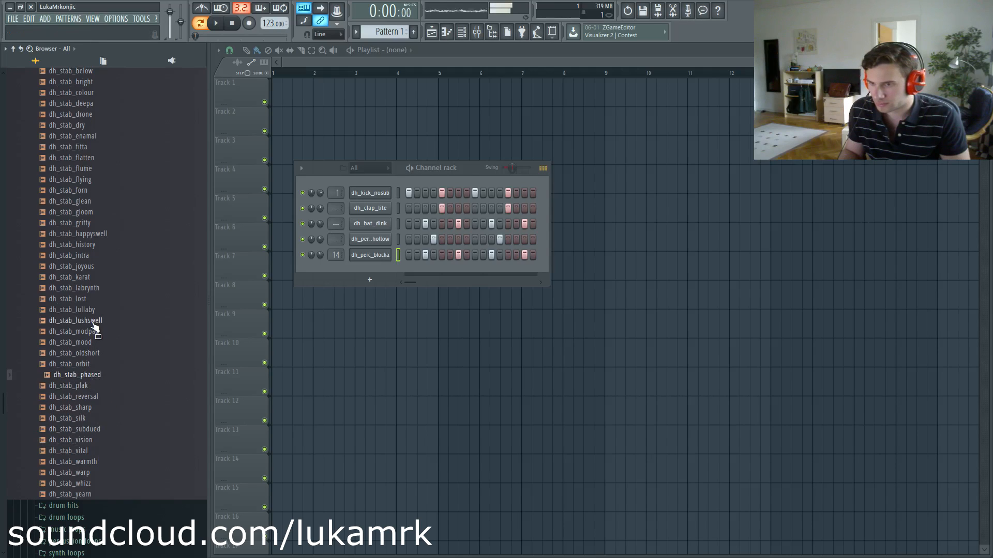
{"action": "left_click", "coordinate": [89, 279]}
{"action": "left_click", "coordinate": [90, 256]}
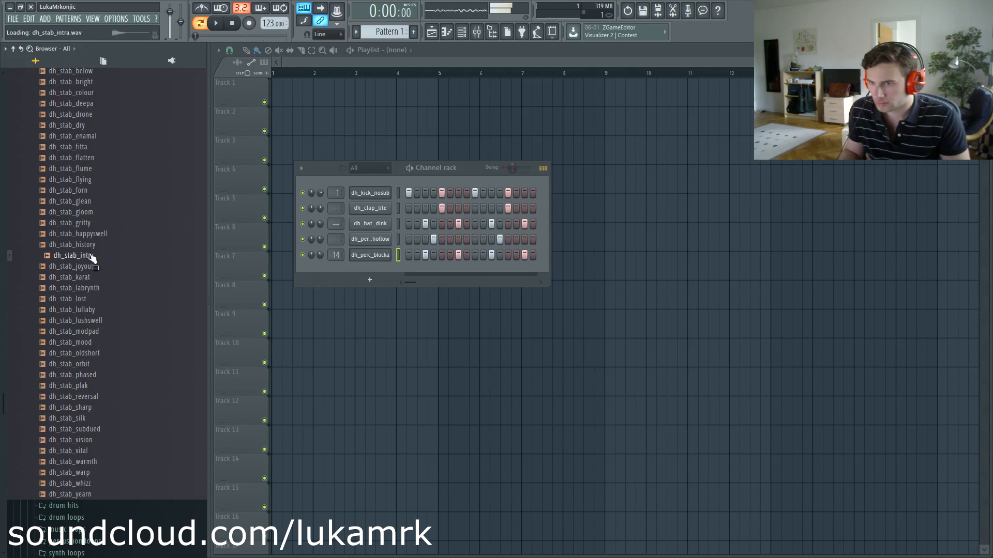
{"action": "scroll", "coordinate": [93, 256], "scroll_direction": "up", "scroll_amount": 2}
{"action": "left_click", "coordinate": [95, 257]}
{"action": "left_click", "coordinate": [97, 300]}
{"action": "left_click", "coordinate": [96, 321]}
{"action": "scroll", "coordinate": [97, 323], "scroll_direction": "down", "scroll_amount": 2}
{"action": "left_click", "coordinate": [104, 332]}
{"action": "left_click", "coordinate": [104, 342]}
{"action": "left_click", "coordinate": [102, 354]}
{"action": "left_click", "coordinate": [101, 364]}
{"action": "left_click", "coordinate": [102, 376]}
{"action": "left_click", "coordinate": [102, 386]}
{"action": "left_click", "coordinate": [102, 397]}
{"action": "left_click", "coordinate": [102, 408]}
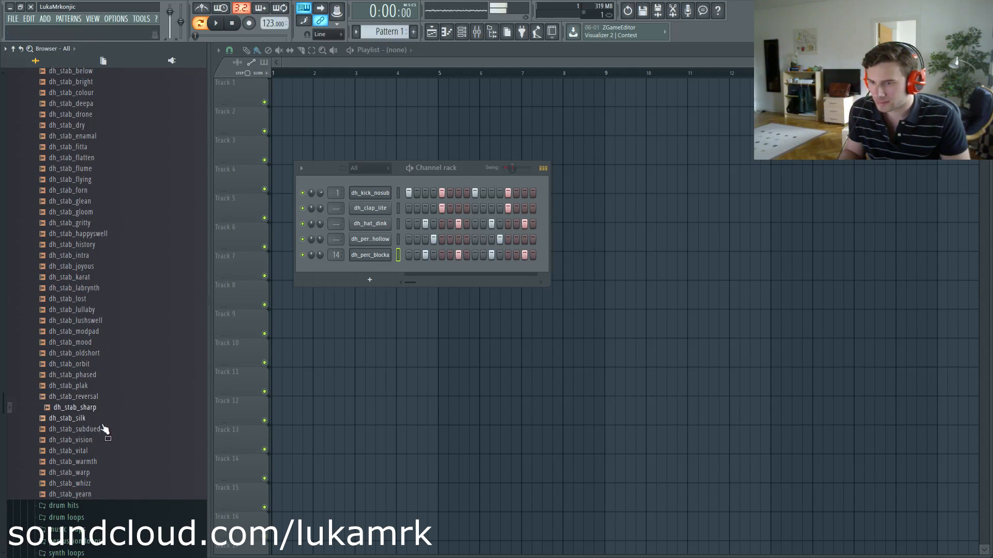
Open dh_stab_sharp in a new Fruity Granulizer channel, and delete that channel from the channel rack
{"action": "right_click", "coordinate": [101, 411]}
{"action": "left_click", "coordinate": [156, 463]}
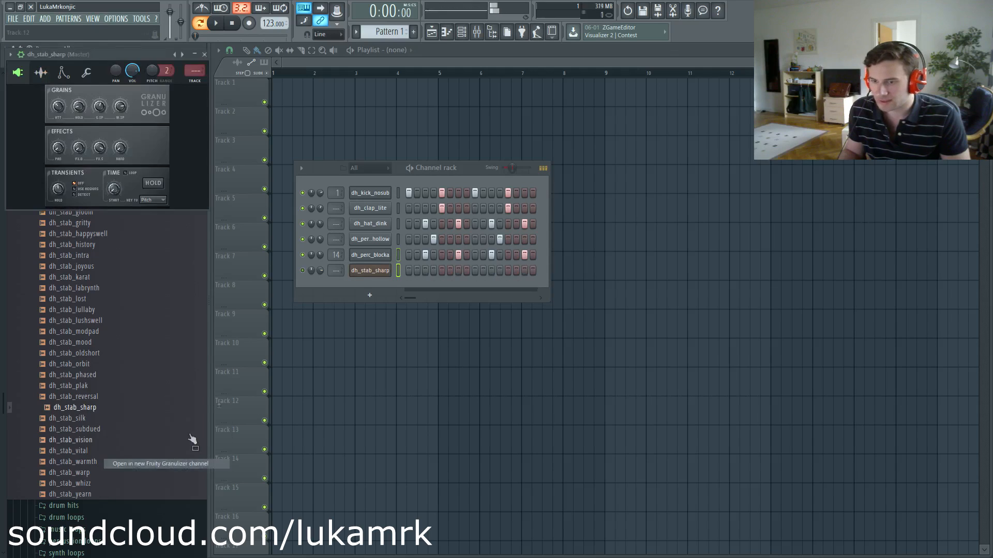
{"action": "left_click_drag", "start_coordinate": [145, 104], "coordinate": [286, 129]}
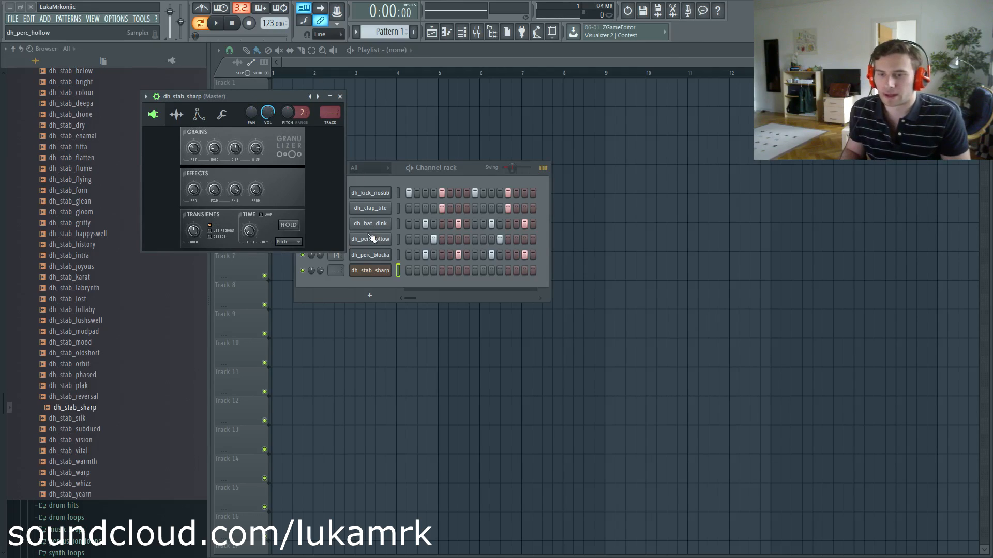
{"action": "left_click_drag", "start_coordinate": [284, 99], "coordinate": [287, 121]}
{"action": "right_click", "coordinate": [386, 270]}
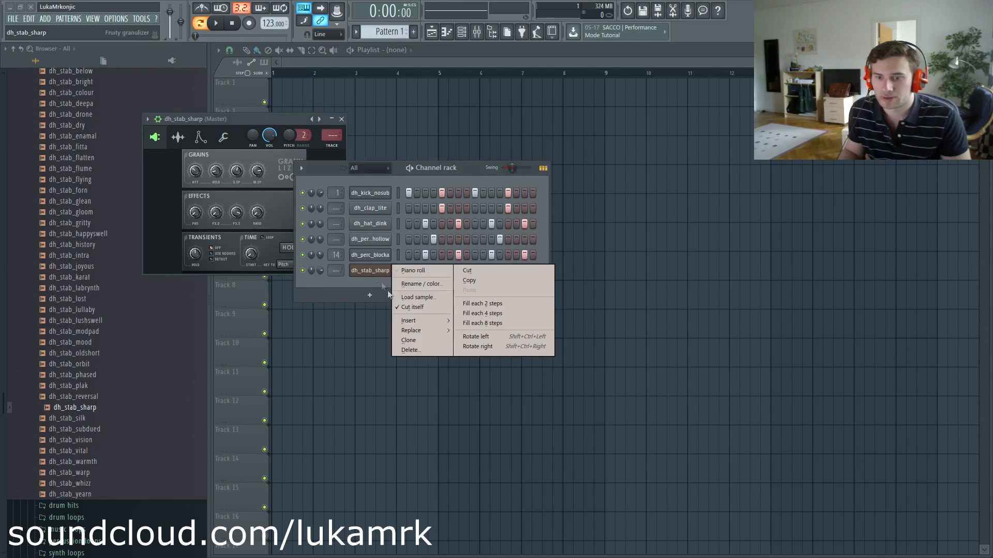
{"action": "left_click", "coordinate": [411, 348]}
Load dh_stab_sharp into a new Fruity Granulizer channel and arrange its window beside the channel rack
{"action": "right_click", "coordinate": [102, 411]}
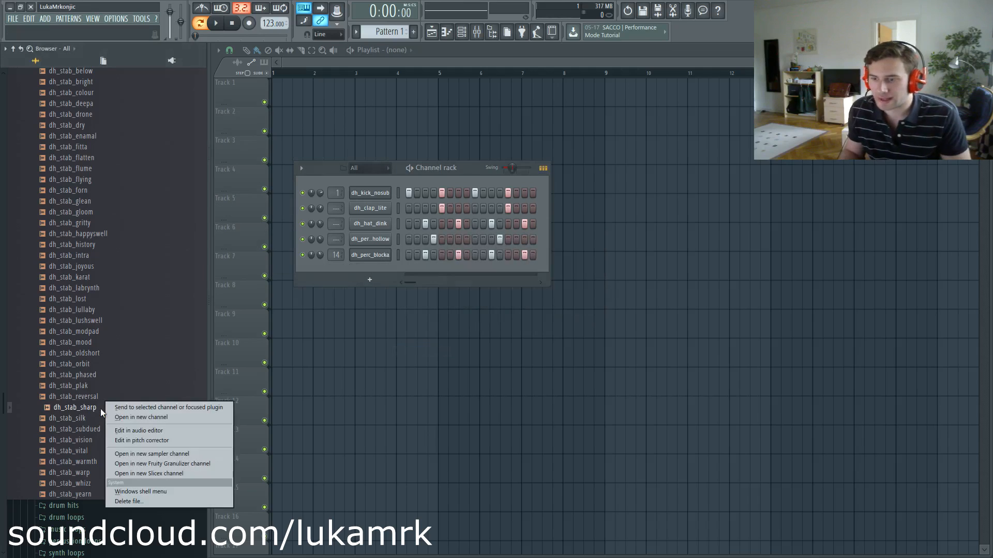
{"action": "left_click", "coordinate": [160, 464]}
{"action": "left_click_drag", "start_coordinate": [109, 63], "coordinate": [223, 104]}
{"action": "left_click_drag", "start_coordinate": [459, 170], "coordinate": [618, 188]}
{"action": "left_click_drag", "start_coordinate": [247, 100], "coordinate": [288, 122]}
{"action": "left_click", "coordinate": [528, 289]}
{"action": "left_click", "coordinate": [528, 289]}
{"action": "left_click_drag", "start_coordinate": [667, 187], "coordinate": [608, 177]}
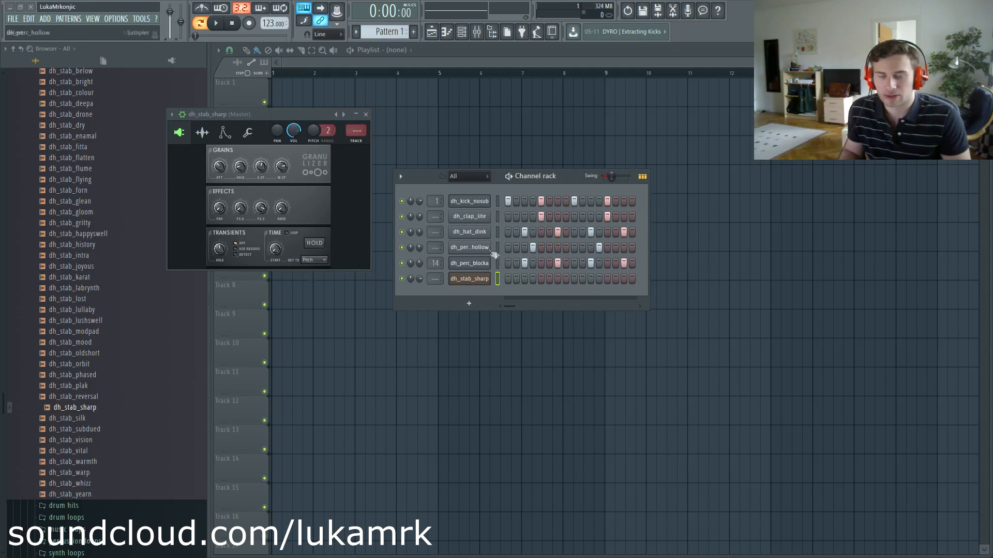
Play the notes E5 and D5 on the dh_stab_sharp Granulizer to hear its sound
{"action": "key", "text": "e"}
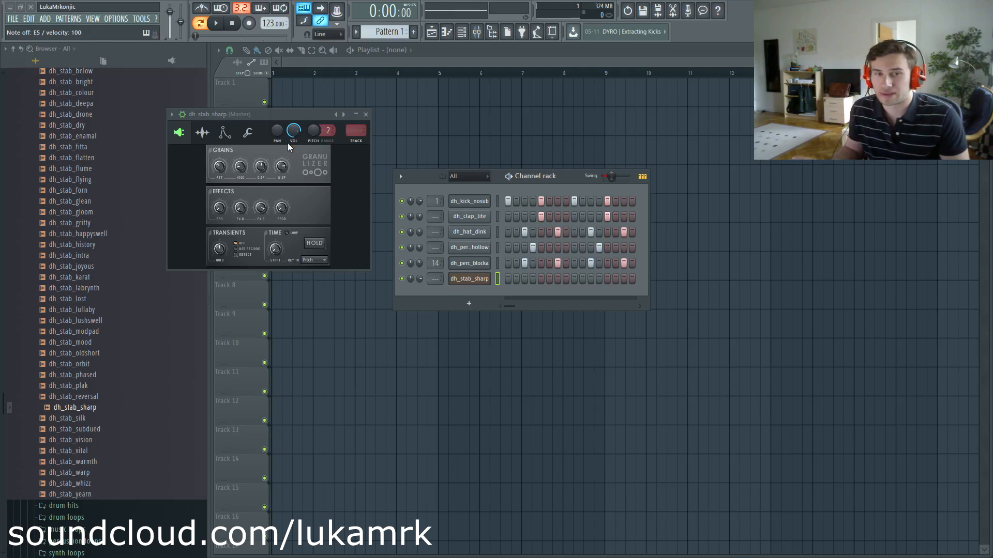
{"action": "left_click_drag", "start_coordinate": [279, 160], "coordinate": [358, 233]}
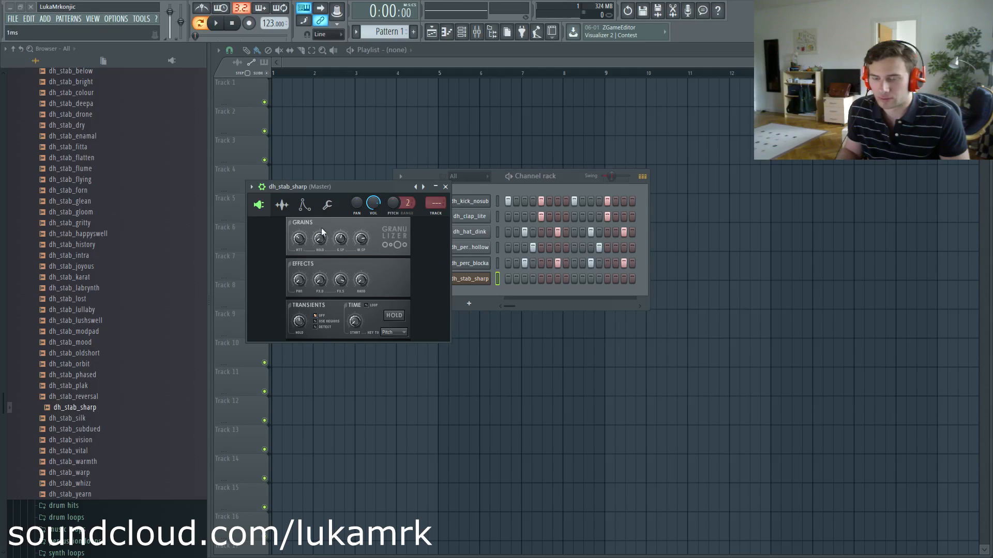
{"action": "key", "text": "w"}
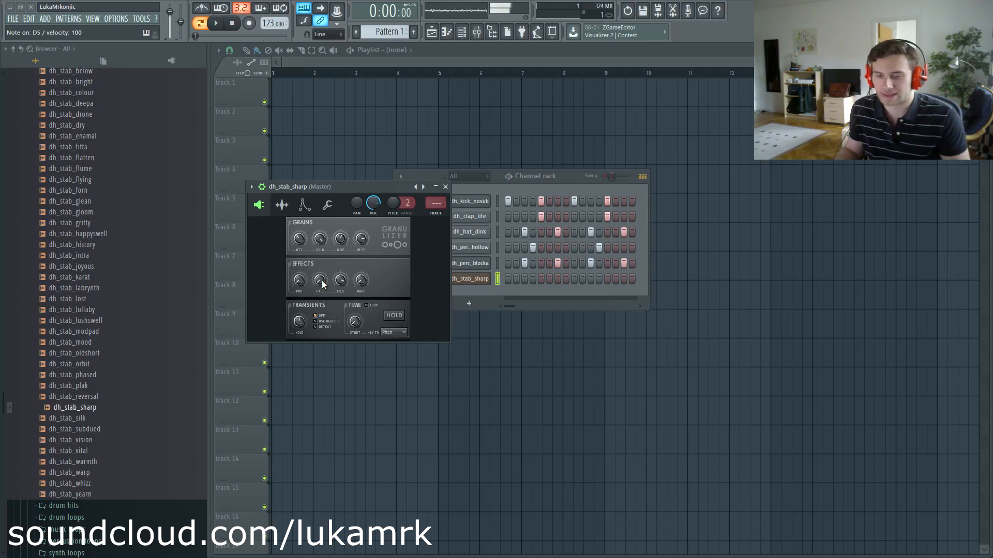
Draw a one-bar G#4 note at the start of the dh_stab_sharp piano roll and play the pattern
{"action": "key", "text": "F9"}
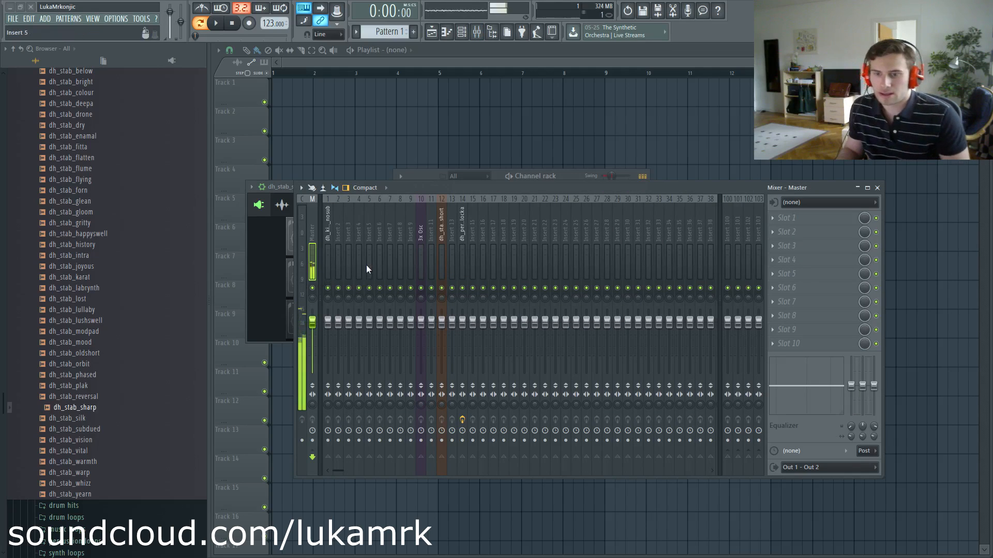
{"action": "key", "text": "F7"}
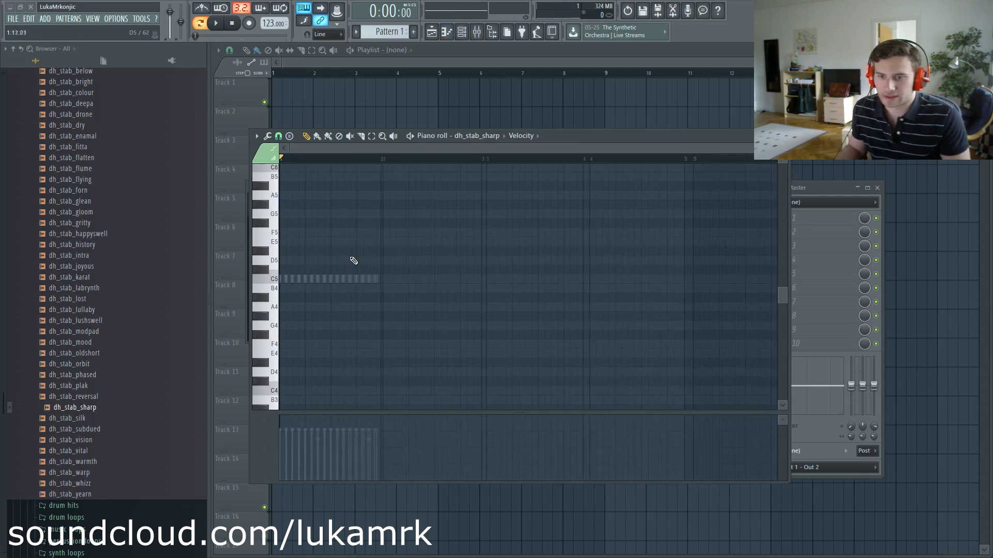
{"action": "scroll", "coordinate": [342, 277], "scroll_direction": "down", "scroll_amount": 3}
{"action": "key", "text": "space"}
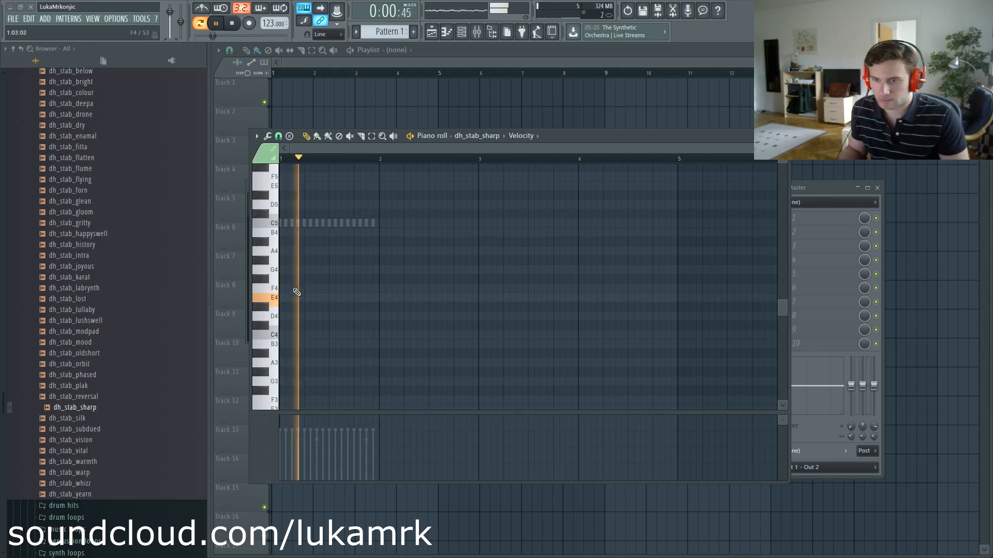
{"action": "key", "text": "space"}
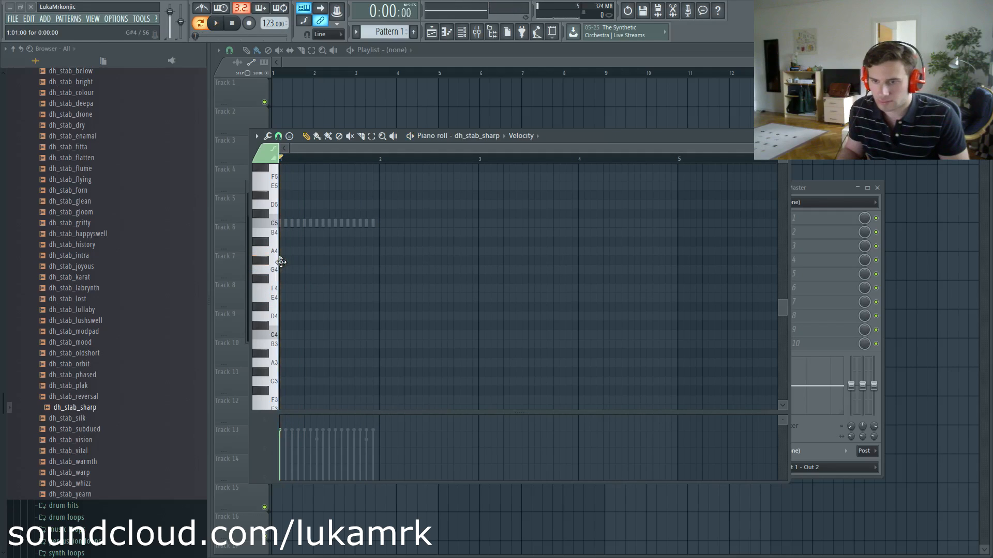
{"action": "left_click_drag", "start_coordinate": [281, 261], "coordinate": [380, 262]}
{"action": "key", "text": "space"}
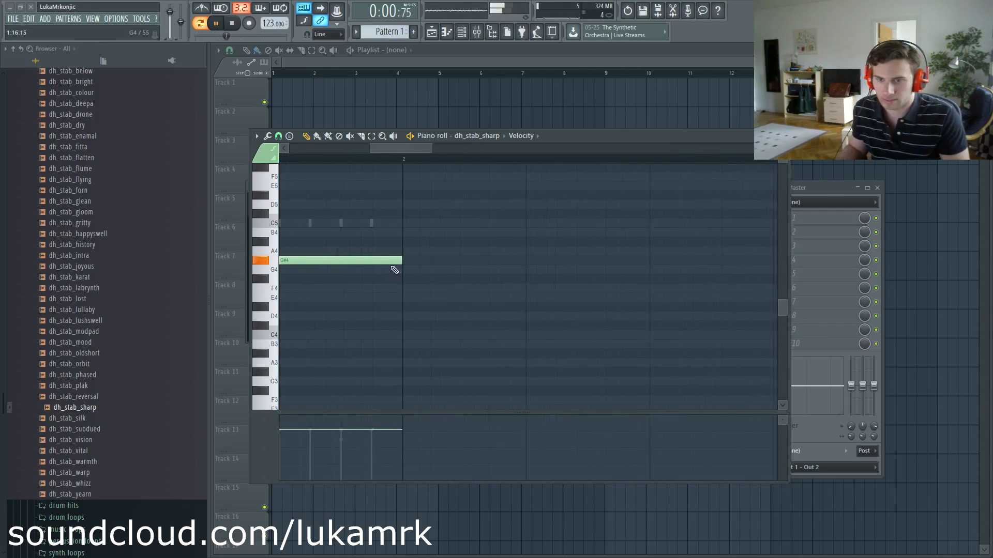
Try the one-bar dh_stab_sharp note at F4 with the pattern playing, and move it back to G#4
{"action": "key", "text": "F9"}
{"action": "key", "text": "F6"}
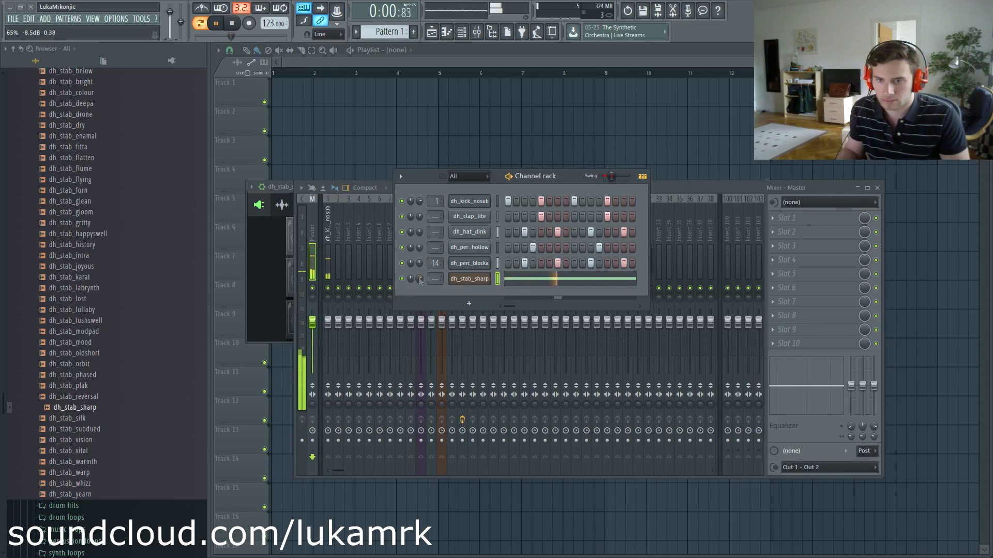
{"action": "key", "text": "F7"}
{"action": "scroll", "coordinate": [404, 277], "scroll_direction": "down", "scroll_amount": 8}
{"action": "key", "text": "ctrl+a"}
{"action": "key", "text": "space"}
{"action": "left_click_drag", "start_coordinate": [297, 266], "coordinate": [287, 290]}
{"action": "key", "text": "space"}
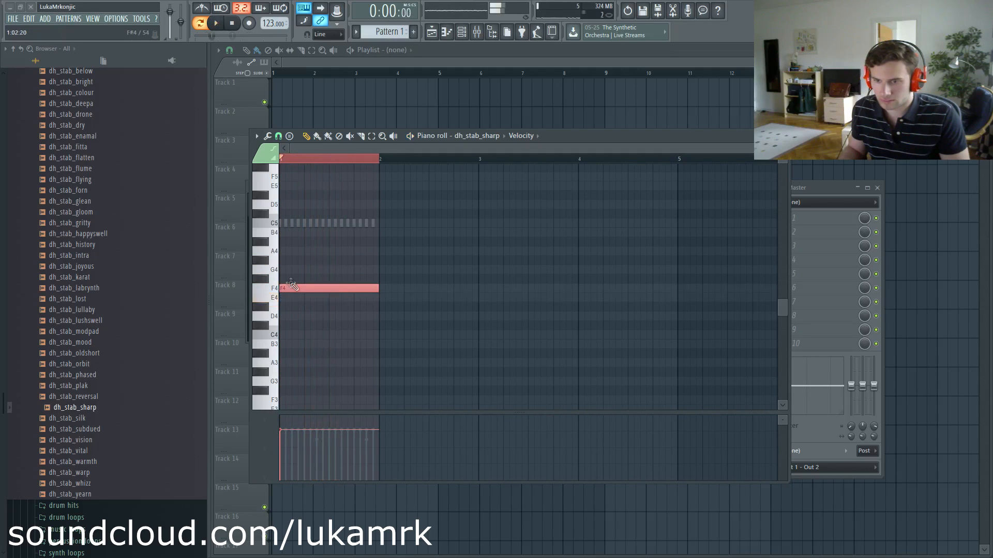
{"action": "left_click_drag", "start_coordinate": [289, 290], "coordinate": [308, 262]}
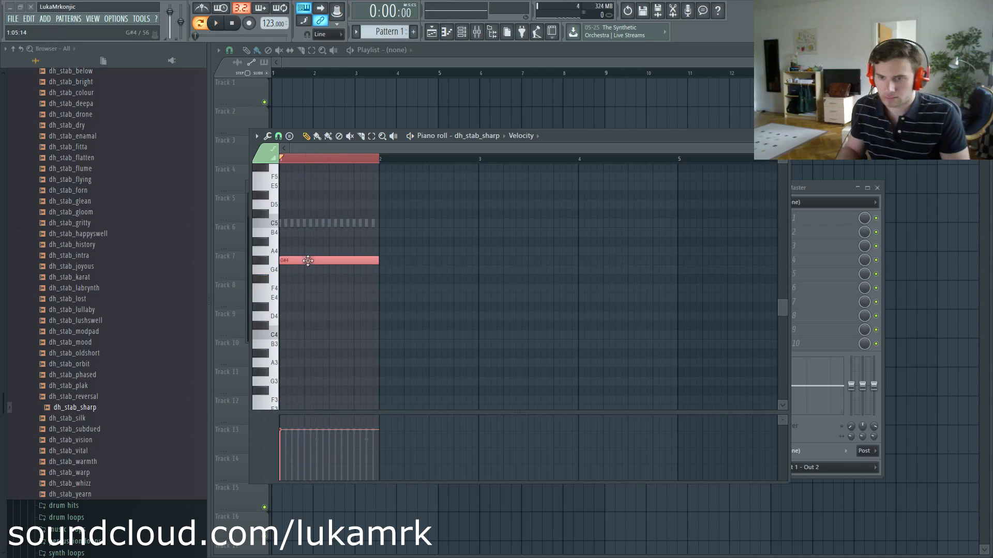
Lower the dh_stab_sharp channel volume to about 64% and replay the pattern with the mixer shown
{"action": "key", "text": "F7"}
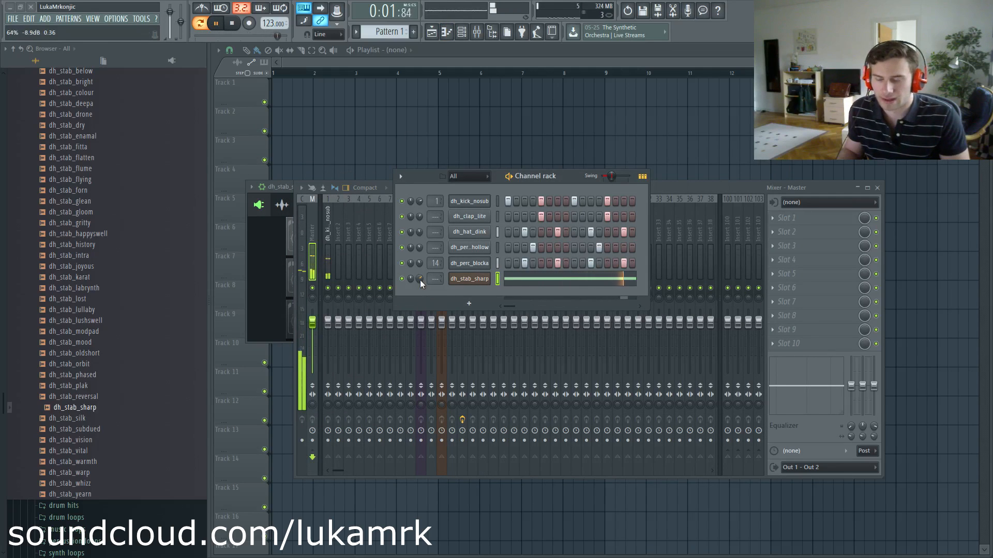
{"action": "left_click", "coordinate": [477, 283]}
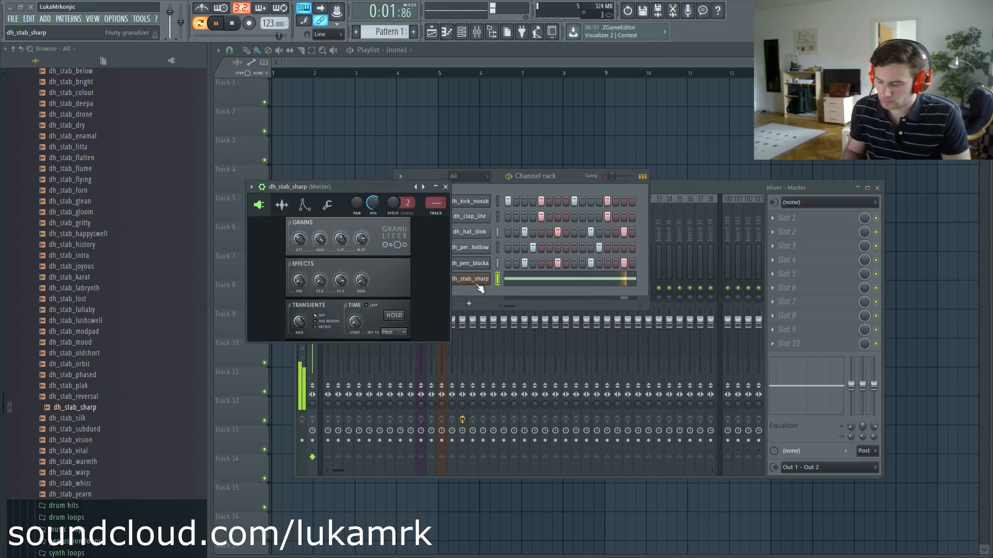
{"action": "key", "text": "F9"}
{"action": "key", "text": "F9"}
{"action": "key", "text": "space"}
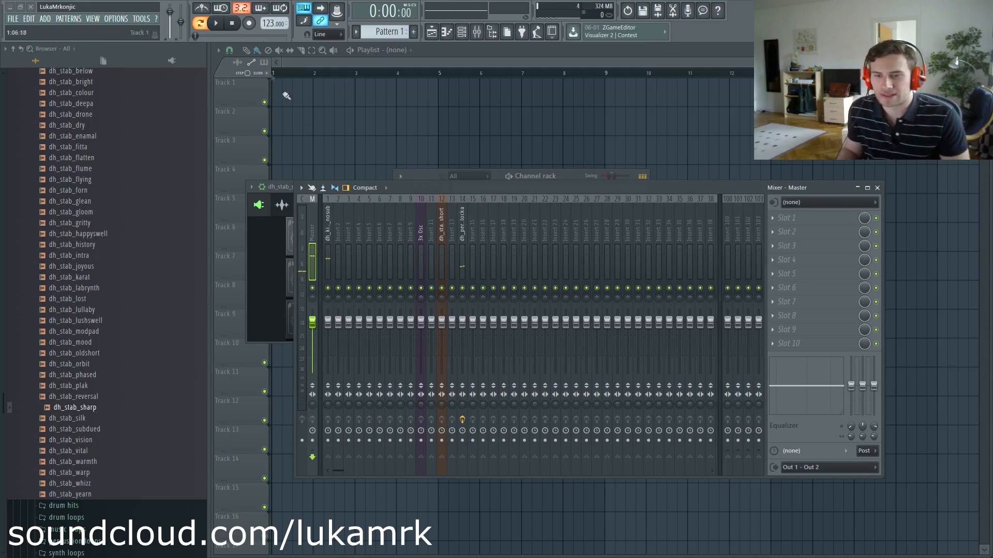
{"action": "key", "text": "space"}
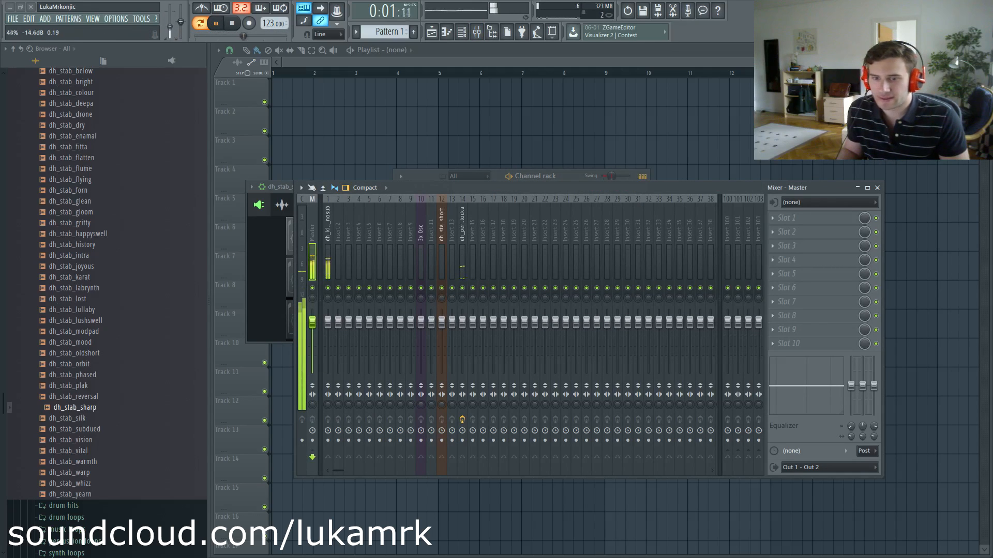
Route the selected dh_stab_sharp channel to mixer track 12, dh_stab_oldshort, and check the assignment in the channel rack
{"action": "right_click", "coordinate": [442, 229]}
{"action": "left_click", "coordinate": [329, 236]}
{"action": "right_click", "coordinate": [438, 228]}
{"action": "mouse_move", "coordinate": [486, 257]}
{"action": "left_click", "coordinate": [594, 256]}
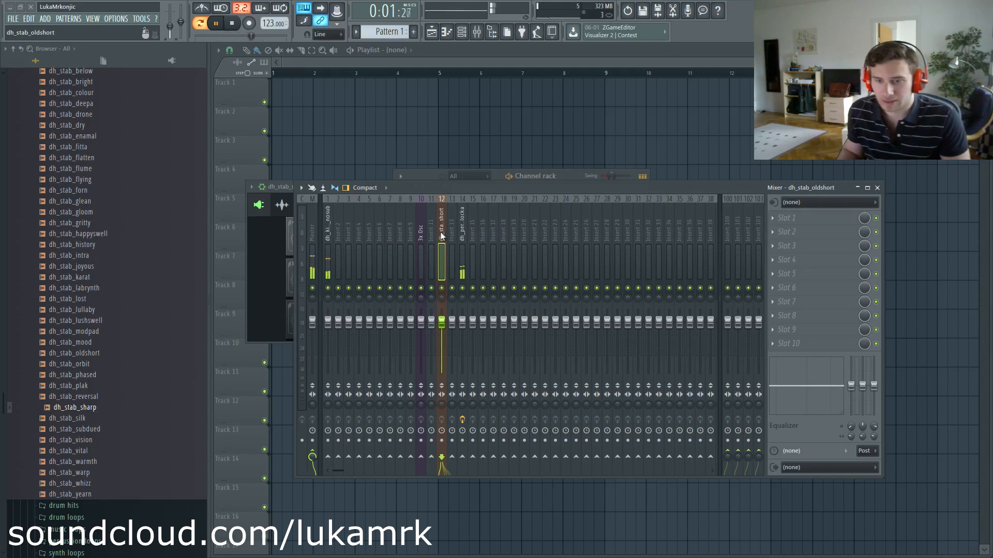
{"action": "right_click", "coordinate": [442, 235]}
{"action": "mouse_move", "coordinate": [523, 253]}
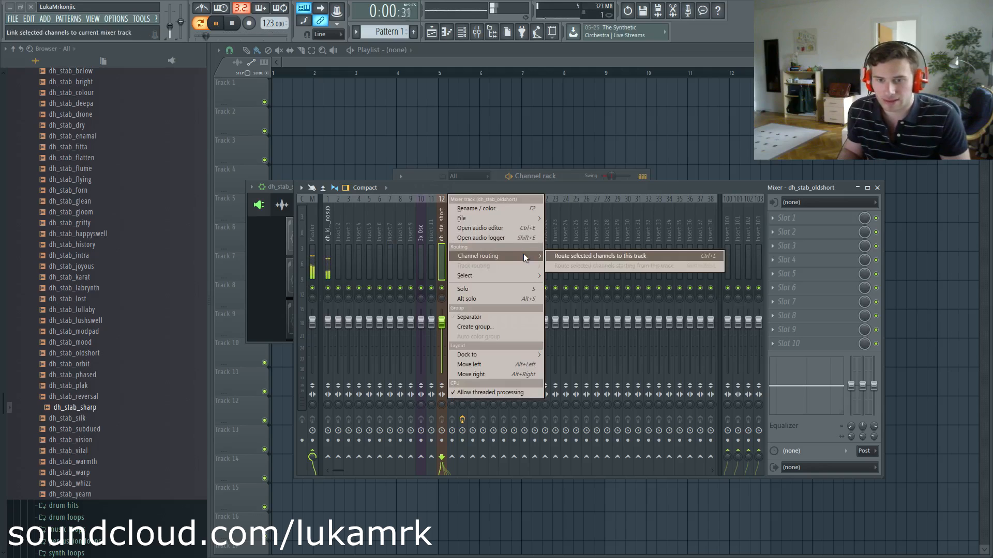
{"action": "left_click", "coordinate": [576, 256]}
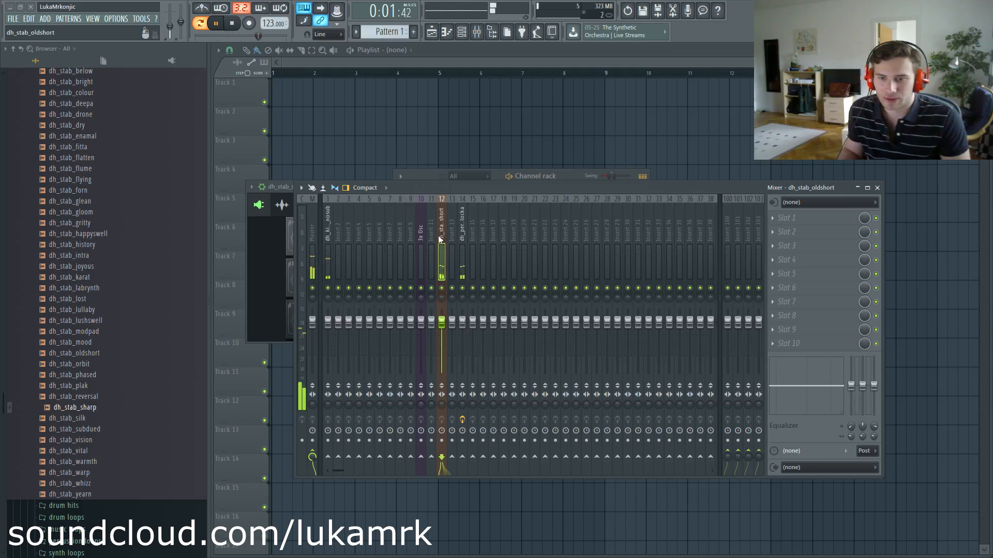
{"action": "key", "text": "F6"}
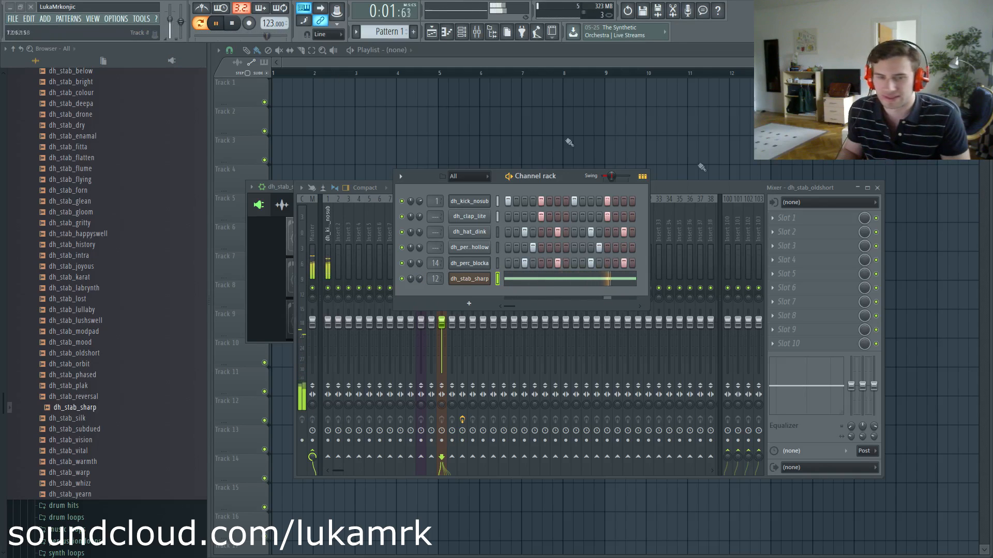
Add the Ambience reverb to slot 1 of the stab's mixer track, with dry at about -0.1 dB and wet at about -16.6 dB
{"action": "key", "text": "F9"}
{"action": "left_click", "coordinate": [772, 218]}
{"action": "mouse_move", "coordinate": [798, 224]}
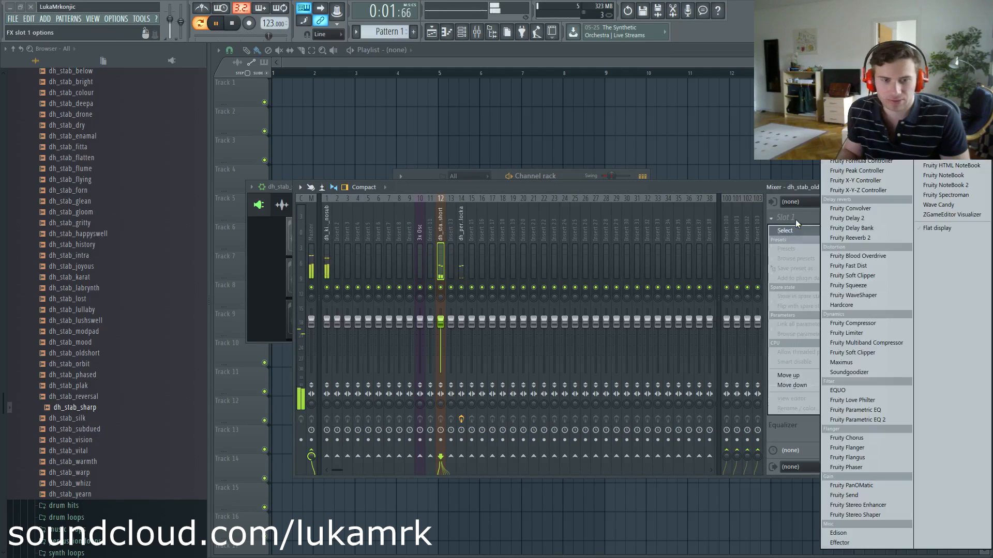
{"action": "left_click", "coordinate": [848, 104]}
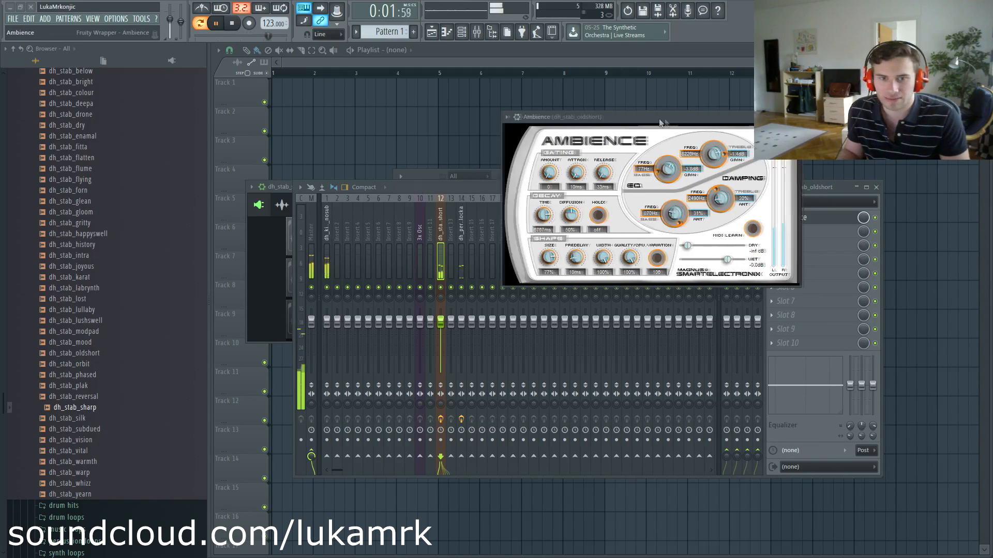
{"action": "left_click_drag", "start_coordinate": [569, 117], "coordinate": [416, 141]}
{"action": "left_click_drag", "start_coordinate": [536, 270], "coordinate": [555, 285]}
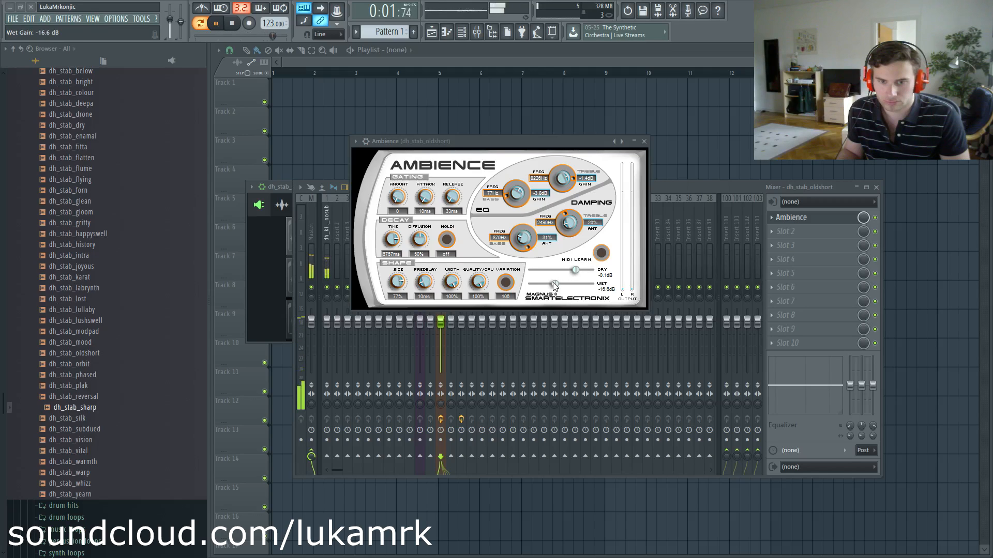
Add Fruity Parametric EQ 2 to slot 2 of the stab's mixer track and place its window over the mixer
{"action": "right_click", "coordinate": [170, 19]}
{"action": "left_click", "coordinate": [180, 25]}
{"action": "left_click_drag", "start_coordinate": [724, 186], "coordinate": [711, 165]}
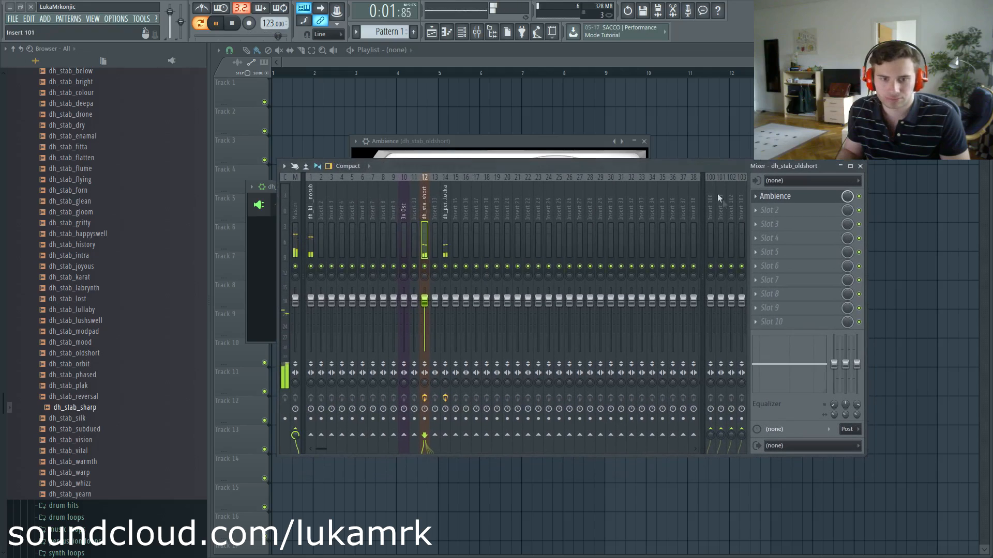
{"action": "left_click_drag", "start_coordinate": [647, 163], "coordinate": [664, 171]}
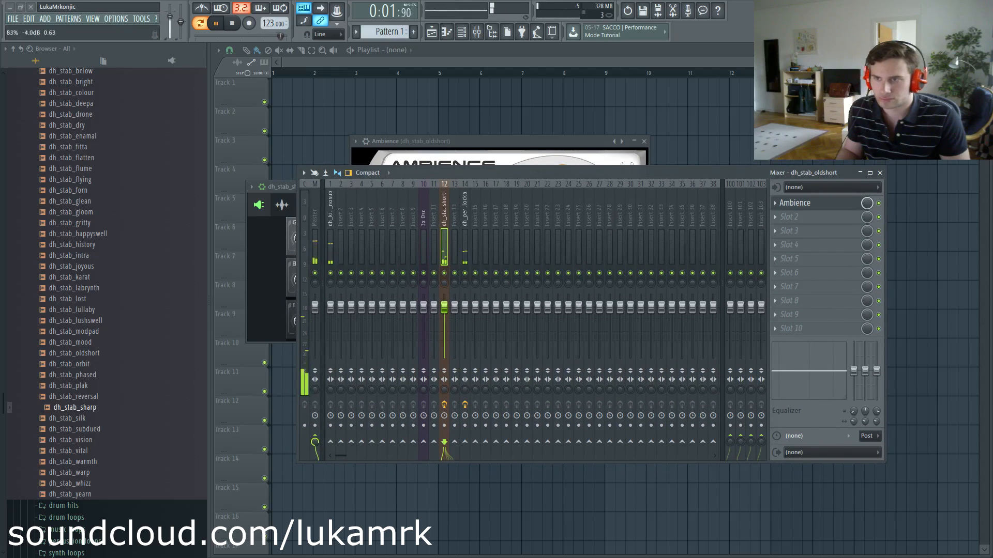
{"action": "left_click", "coordinate": [787, 223]}
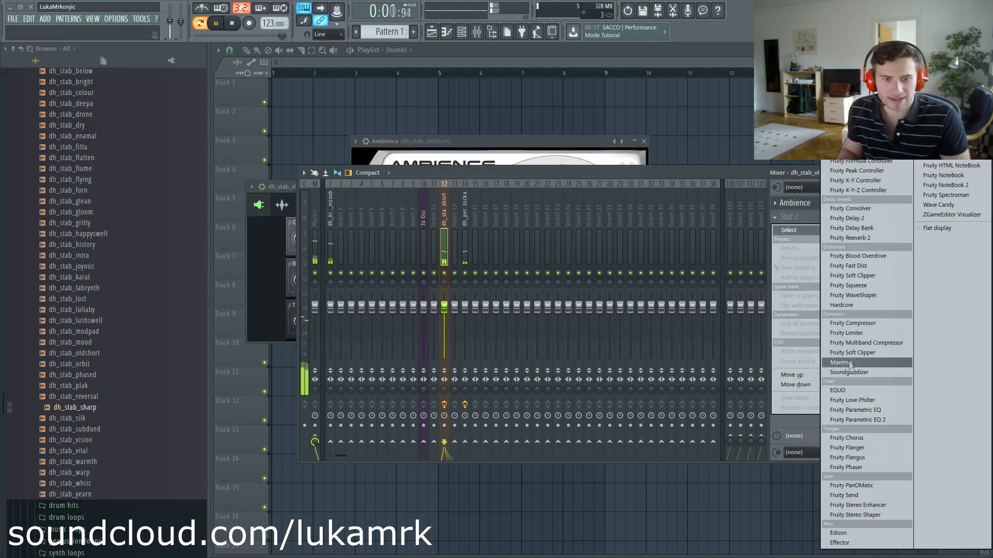
{"action": "left_click", "coordinate": [853, 416]}
{"action": "left_click_drag", "start_coordinate": [275, 101], "coordinate": [500, 154]}
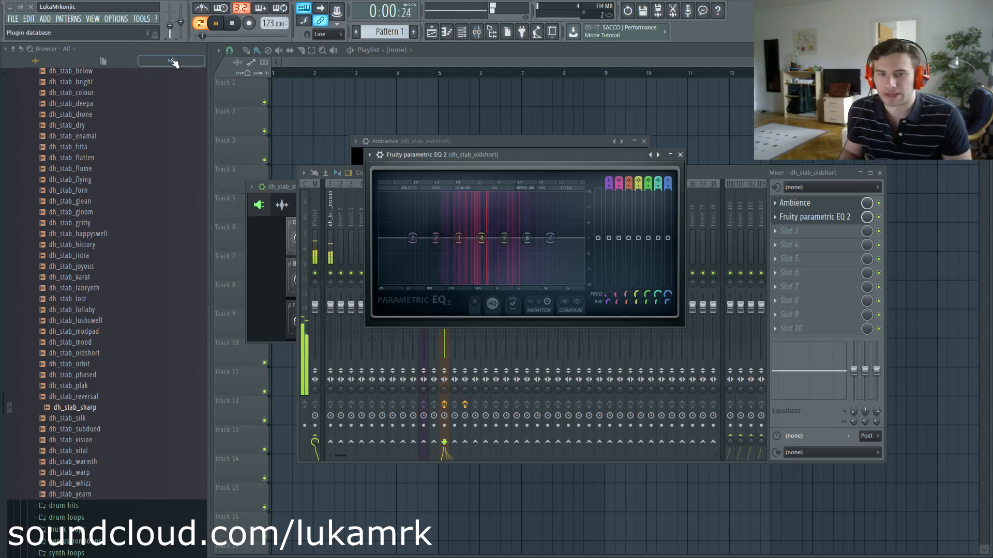
Cut the stab's lows with EQ bands 1 and 2, slightly raise high-shelf band 7 and shift band 5 a little higher in frequency
{"action": "left_click_drag", "start_coordinate": [412, 238], "coordinate": [424, 267]}
{"action": "left_click_drag", "start_coordinate": [439, 252], "coordinate": [440, 254]}
{"action": "left_click_drag", "start_coordinate": [550, 238], "coordinate": [553, 232]}
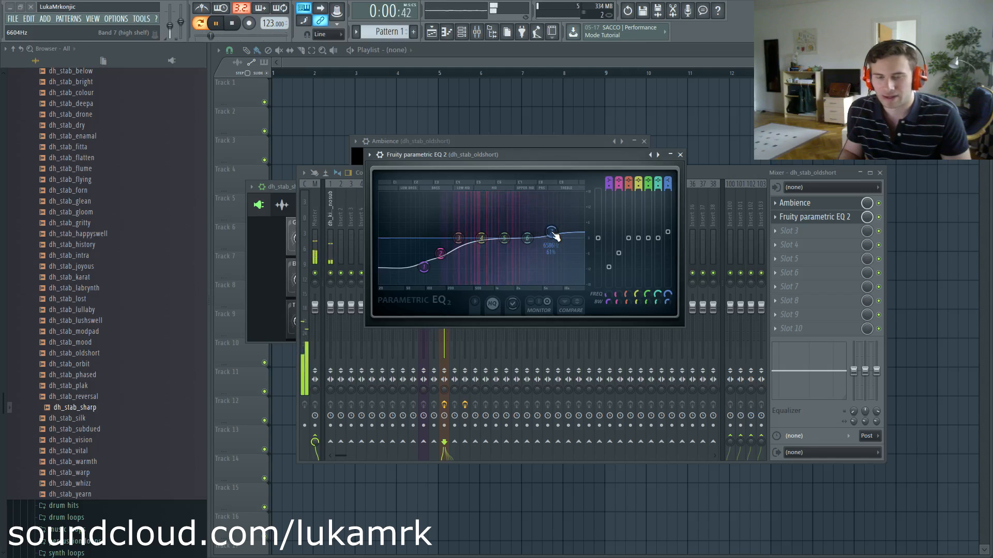
{"action": "left_click_drag", "start_coordinate": [552, 233], "coordinate": [508, 238]}
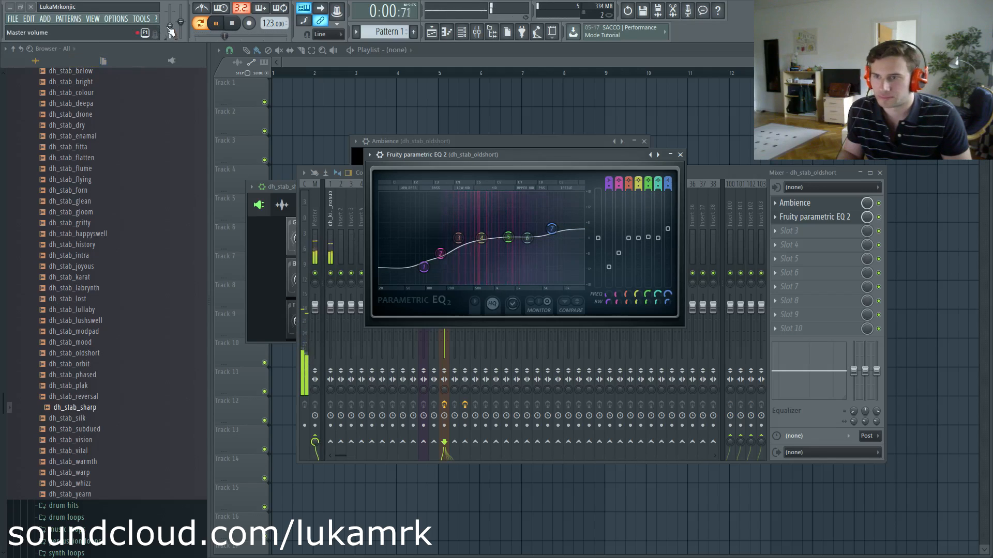
Reduce the dh_stab_sharp channel volume to about 59%
{"action": "key", "text": "F6"}
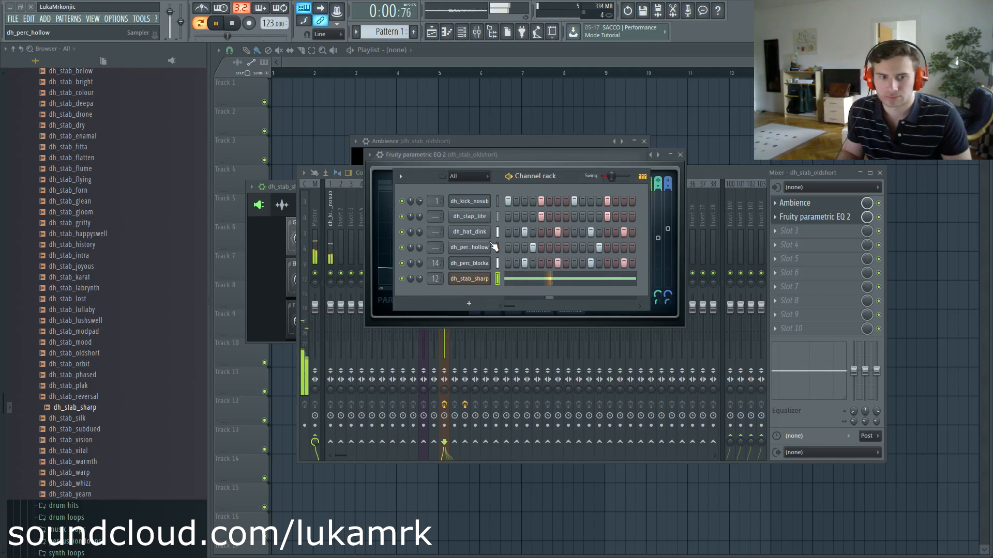
{"action": "left_click_drag", "start_coordinate": [419, 280], "coordinate": [419, 293]}
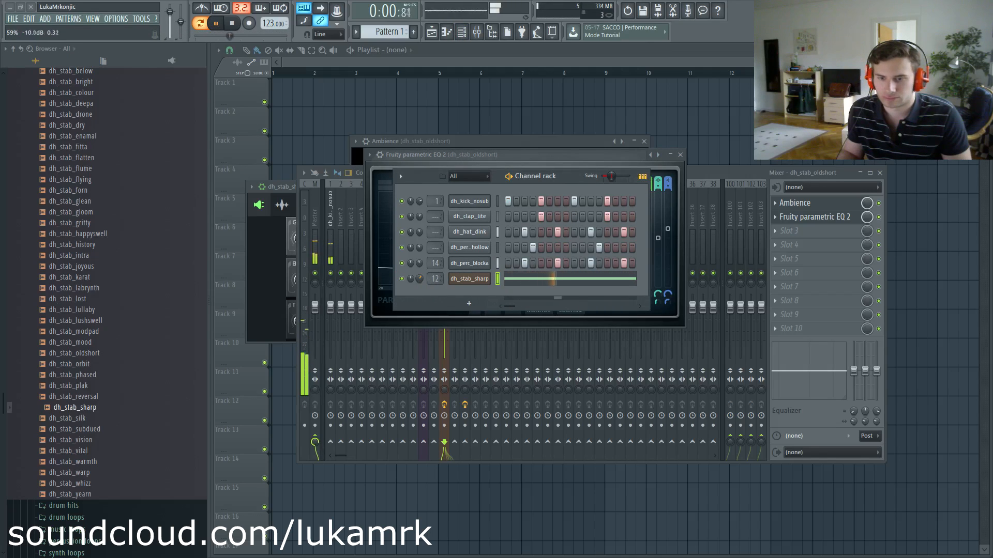
{"action": "key", "text": "F6"}
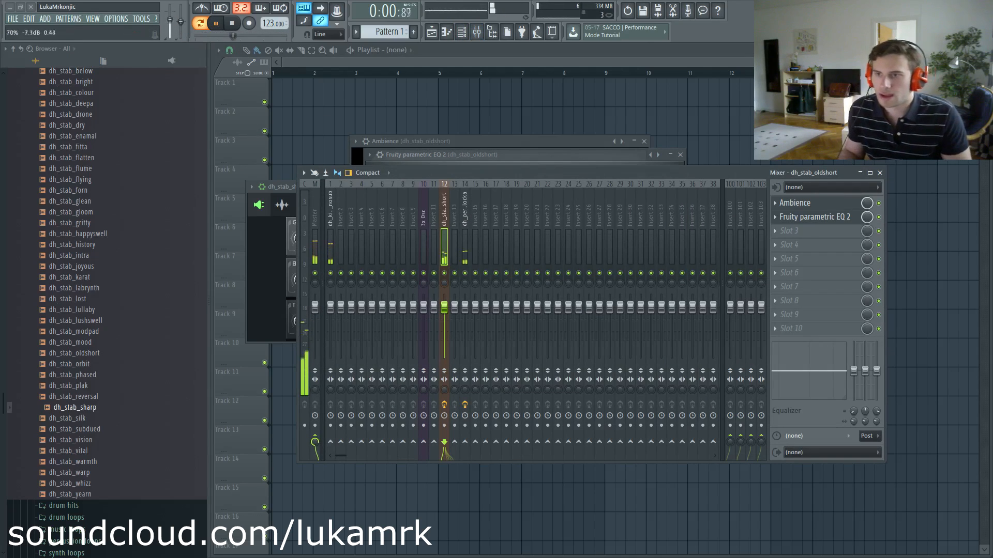
Select the dh_kick_nosub channel and route it to mixer track 1
{"action": "key", "text": "F6"}
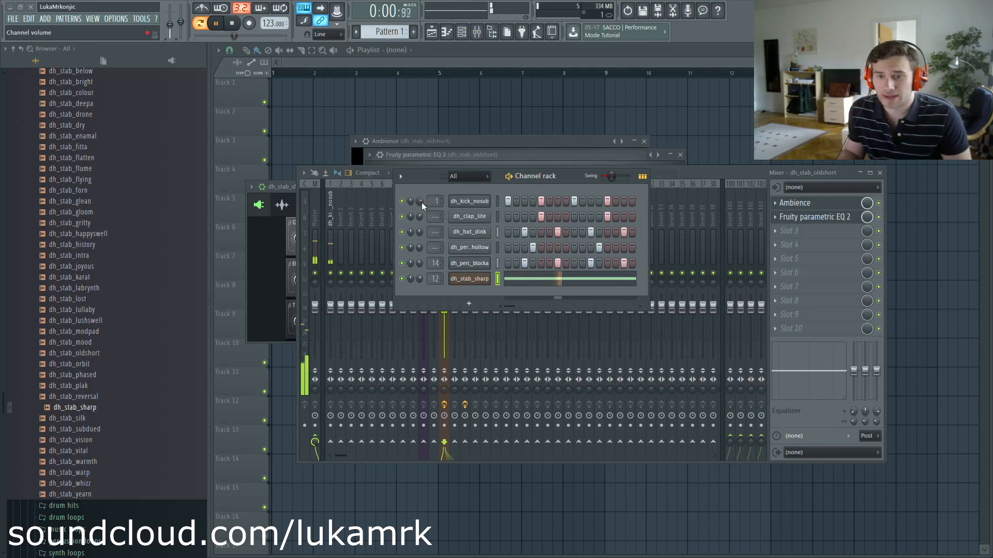
{"action": "left_click", "coordinate": [454, 205]}
{"action": "key", "text": "F9"}
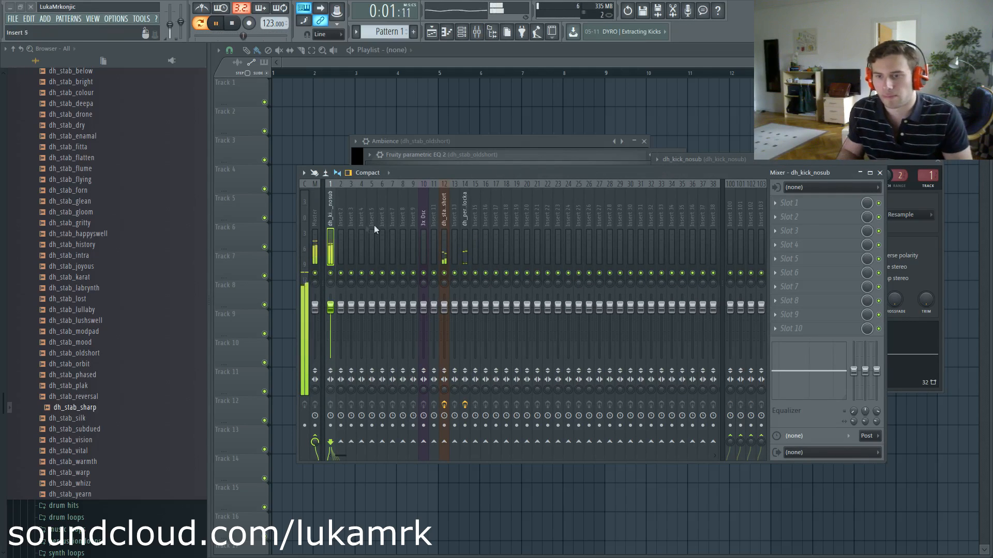
{"action": "right_click", "coordinate": [330, 219]}
{"action": "mouse_move", "coordinate": [398, 240]}
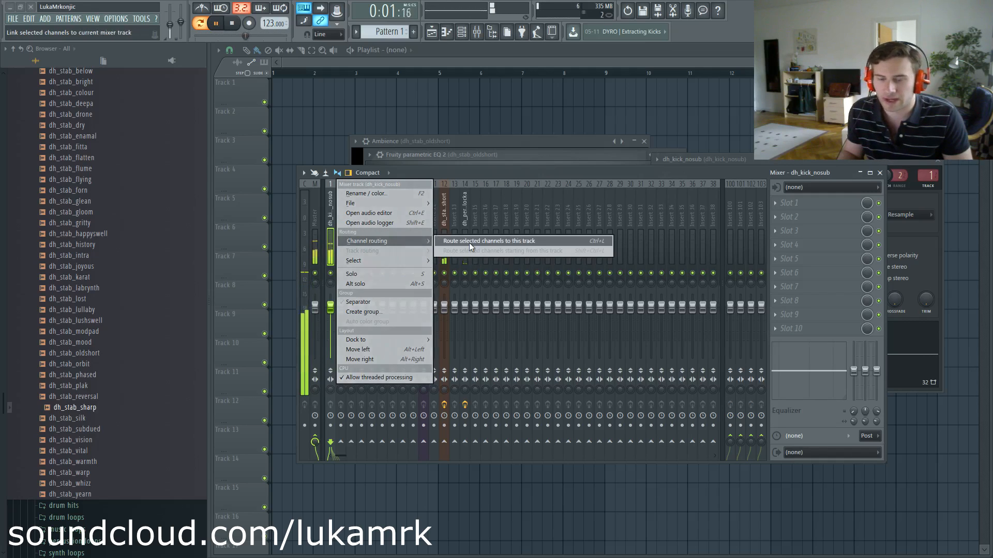
{"action": "left_click", "coordinate": [468, 243]}
Send the dh_kick_nosub mixer track to the stab's track 12 with the send level turned down, and restart playback
{"action": "left_click_drag", "start_coordinate": [469, 181], "coordinate": [436, 175]}
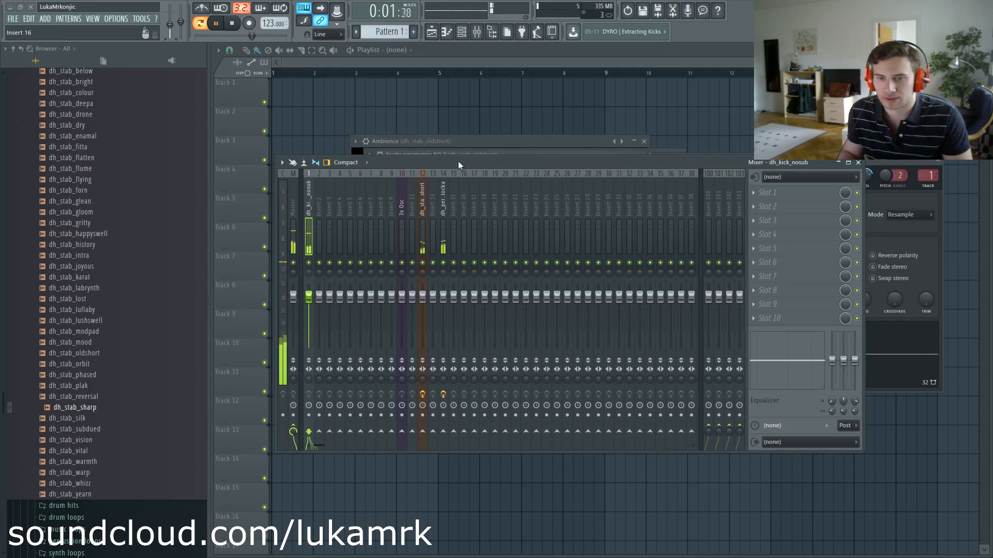
{"action": "left_click_drag", "start_coordinate": [458, 164], "coordinate": [471, 151]}
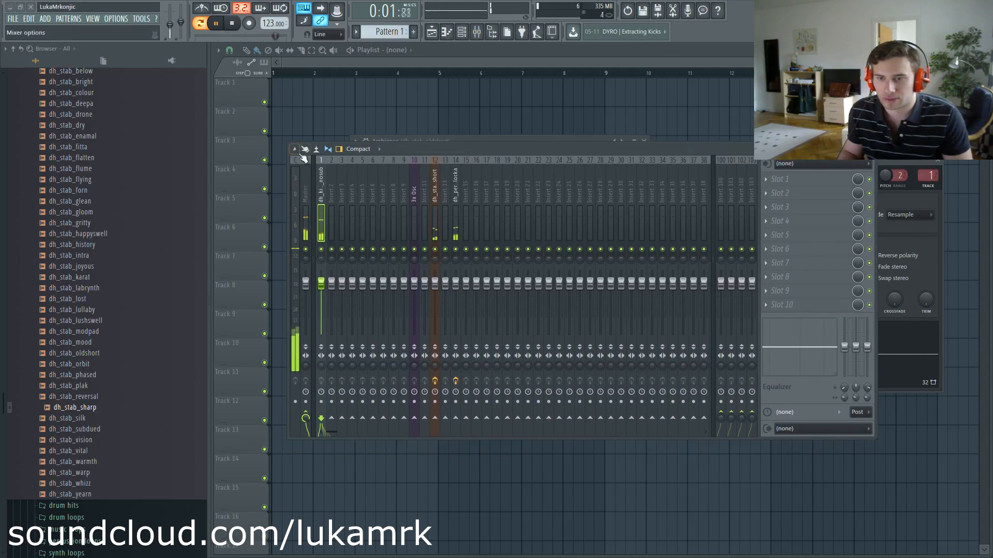
{"action": "left_click", "coordinate": [434, 419]}
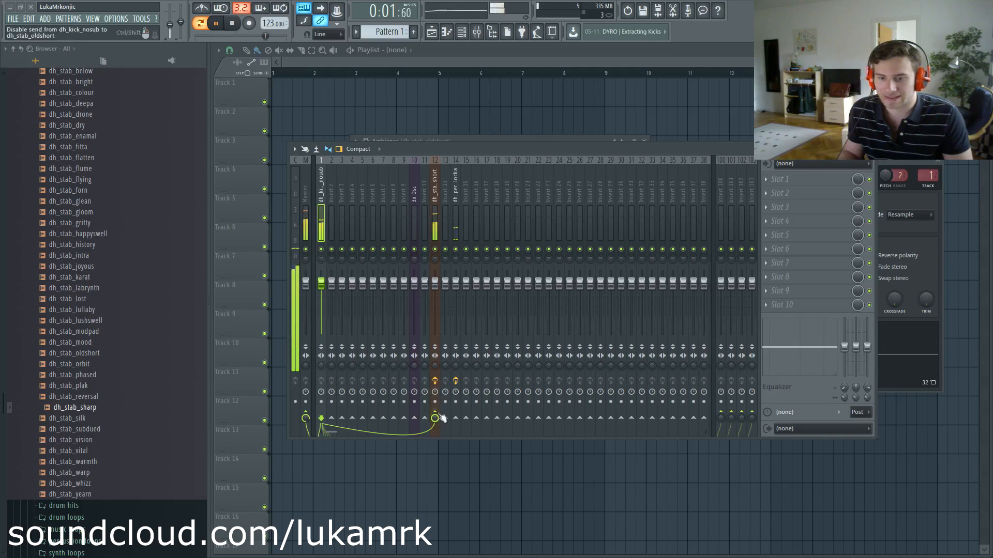
{"action": "key", "text": "space"}
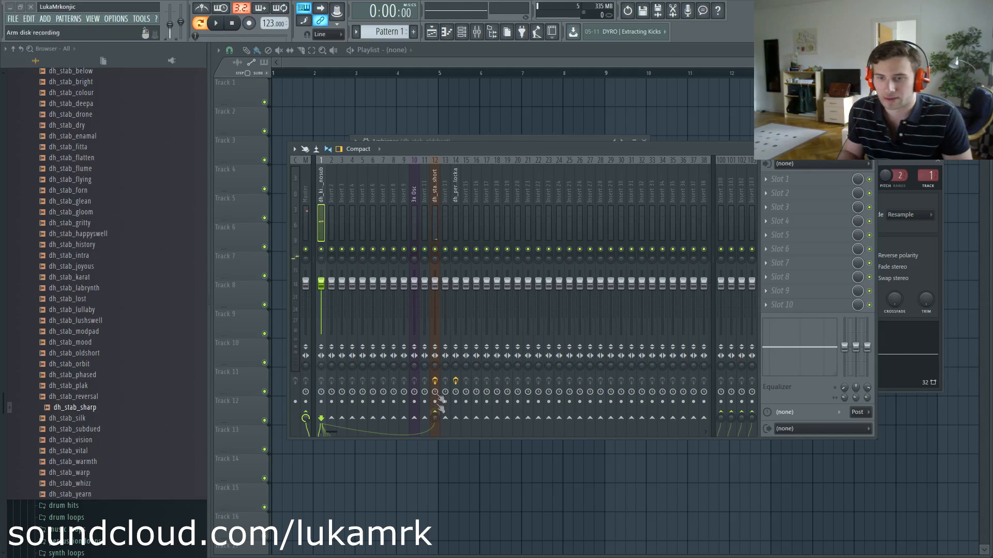
{"action": "key", "text": "space"}
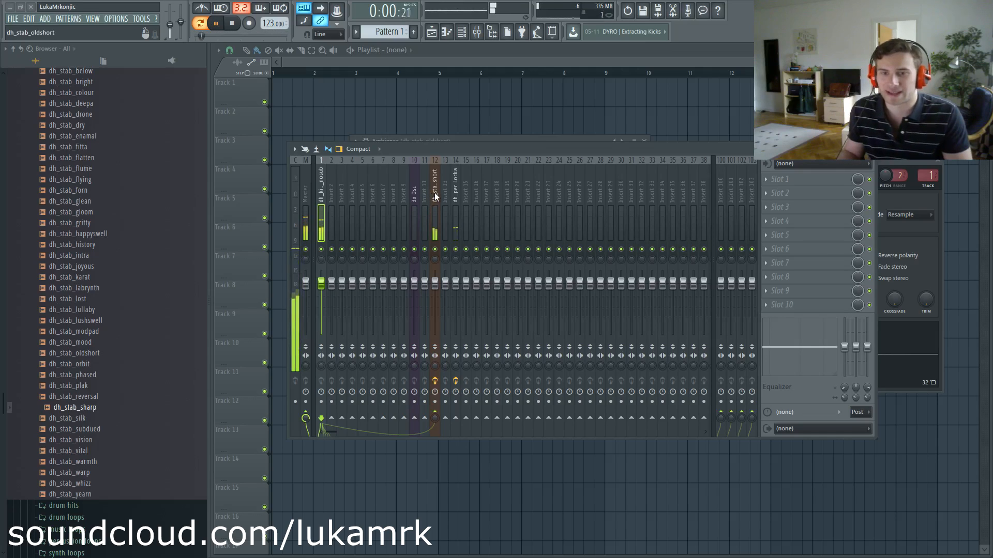
Move Fruity Parametric EQ 2 above Ambience in the stab track's effect chain, and select the kick's mixer track
{"action": "left_click", "coordinate": [435, 197]}
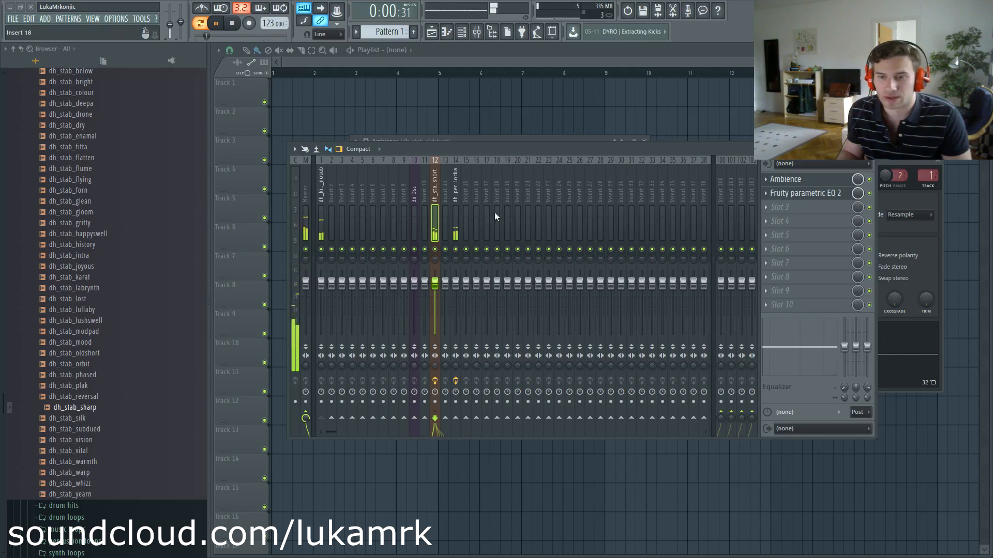
{"action": "left_click_drag", "start_coordinate": [787, 196], "coordinate": [796, 182]}
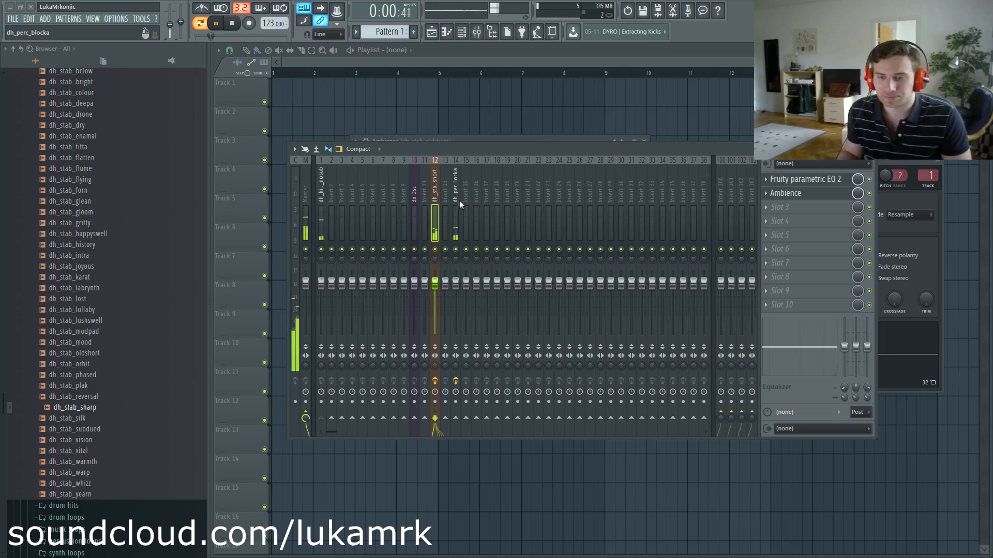
{"action": "left_click", "coordinate": [325, 194]}
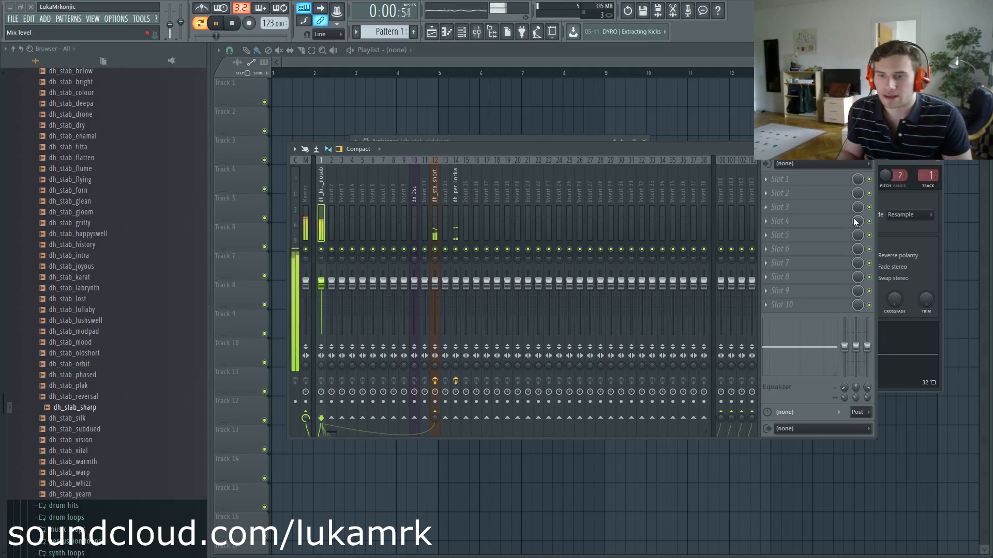
Add Fruity Limiter to slot 3 of the stab's mixer track and place its window over the mixer
{"action": "left_click", "coordinate": [437, 196]}
{"action": "left_click", "coordinate": [786, 211]}
{"action": "mouse_move", "coordinate": [791, 220]}
{"action": "left_click", "coordinate": [879, 334]}
{"action": "left_click_drag", "start_coordinate": [244, 110], "coordinate": [570, 130]}
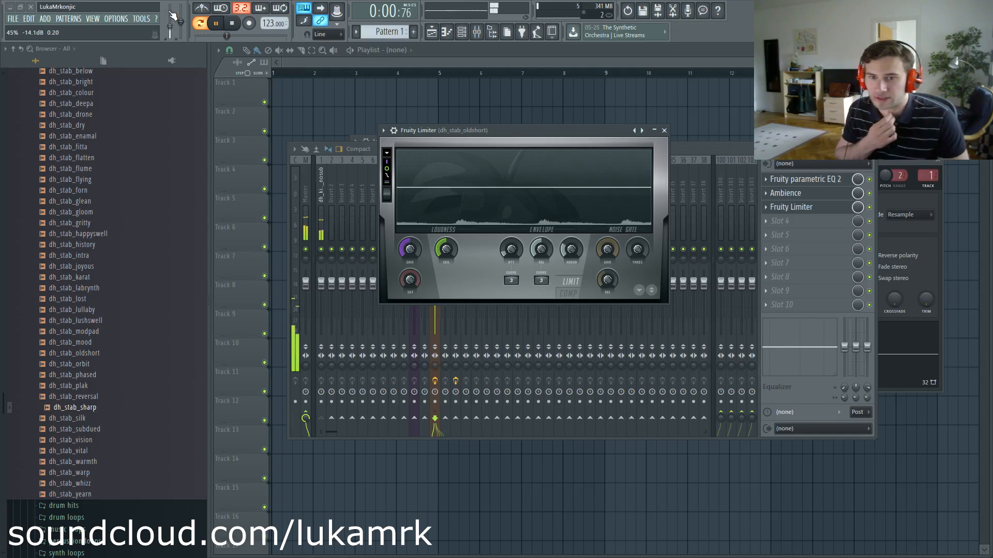
Switch the stab's Fruity Limiter to compressor mode, lower its threshold and raise its ratio for sidechaining to the kick
{"action": "left_click_drag", "start_coordinate": [490, 130], "coordinate": [486, 116]}
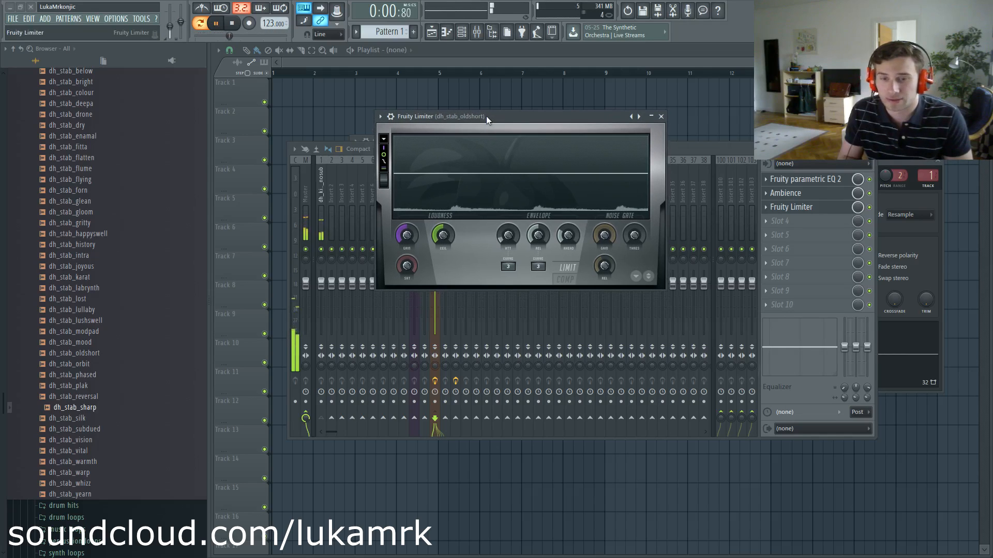
{"action": "left_click", "coordinate": [565, 280]}
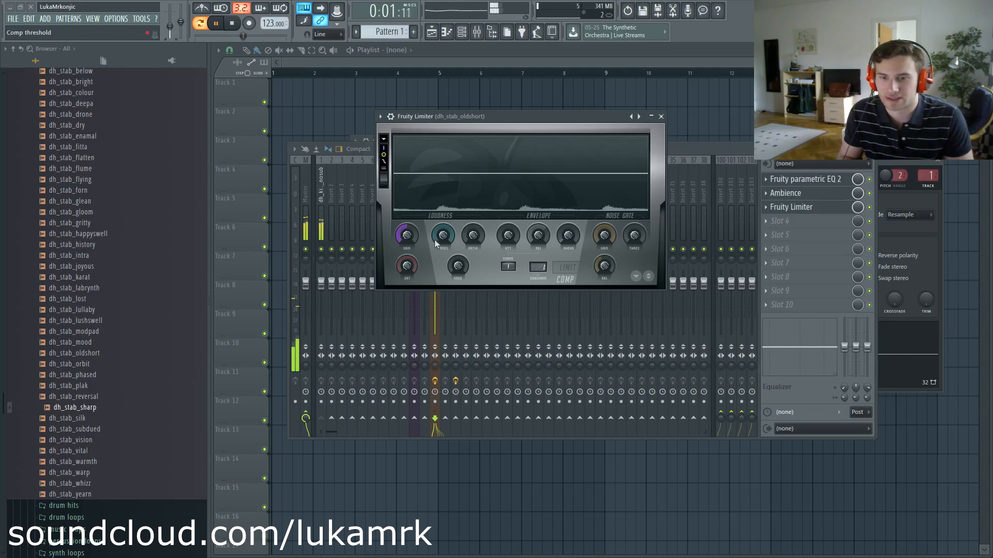
{"action": "left_click_drag", "start_coordinate": [443, 236], "coordinate": [443, 268]}
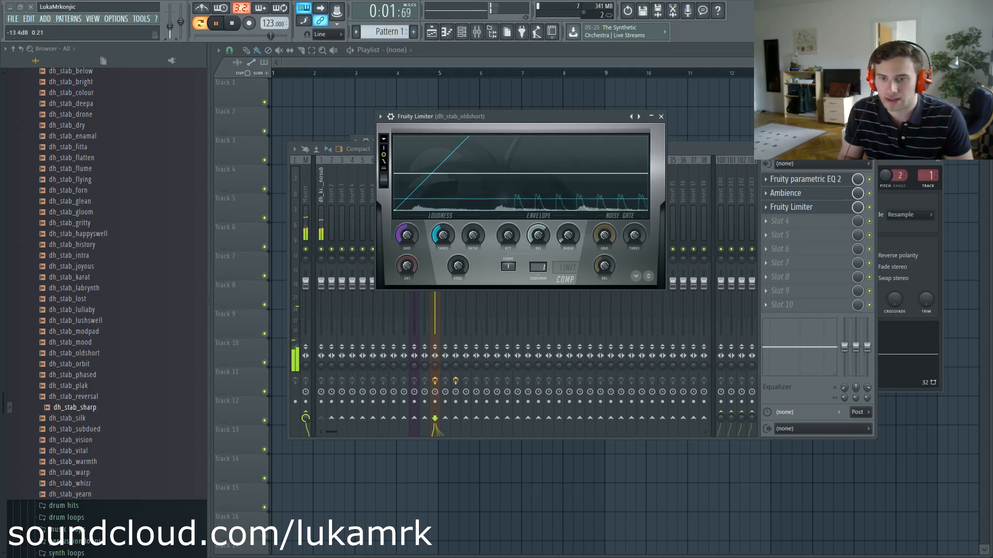
{"action": "right_click", "coordinate": [170, 31]}
{"action": "left_click", "coordinate": [178, 38]}
{"action": "left_click_drag", "start_coordinate": [444, 236], "coordinate": [474, 239]}
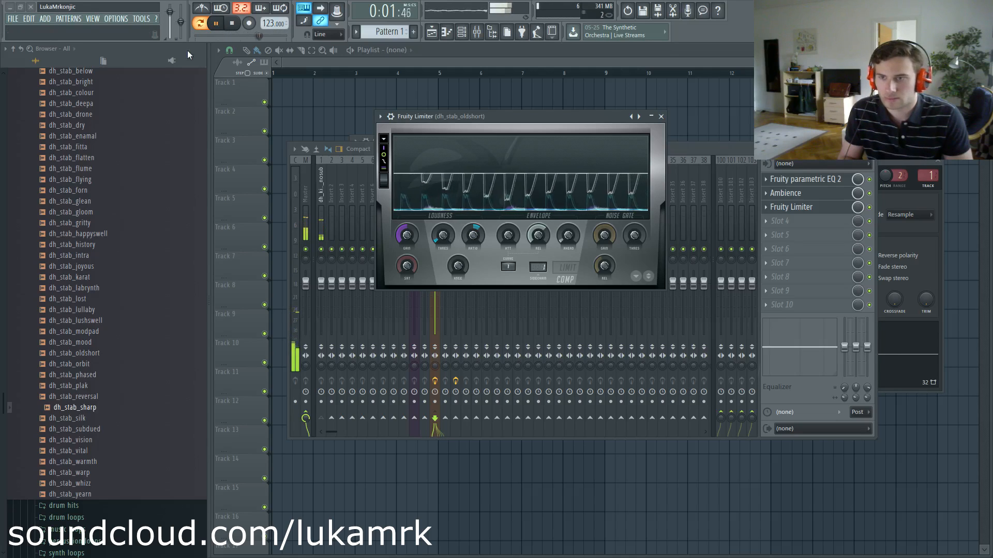
Adjust the master volume while the sidechained pattern plays
{"action": "left_click_drag", "start_coordinate": [170, 18], "coordinate": [170, 25]}
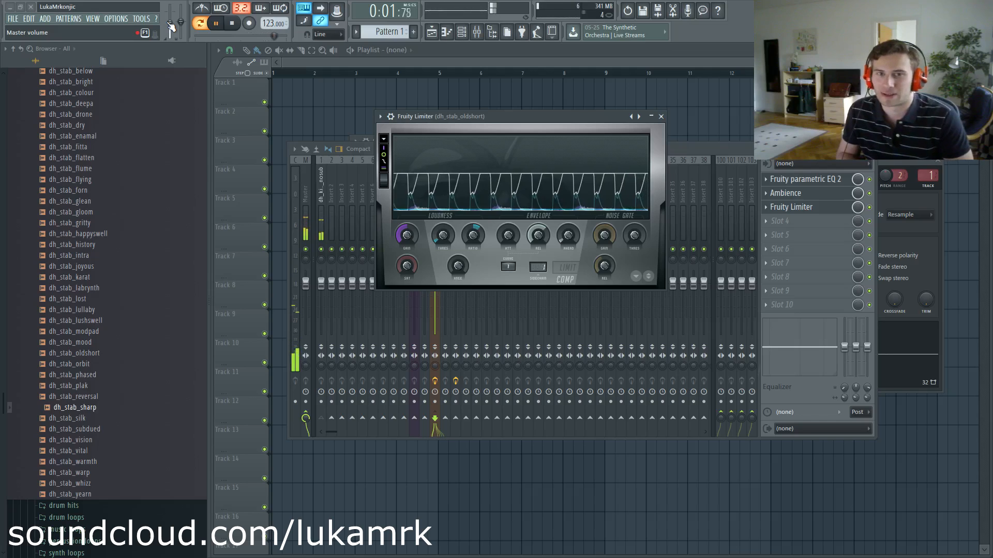
{"action": "right_click", "coordinate": [172, 23]}
{"action": "left_click", "coordinate": [188, 28]}
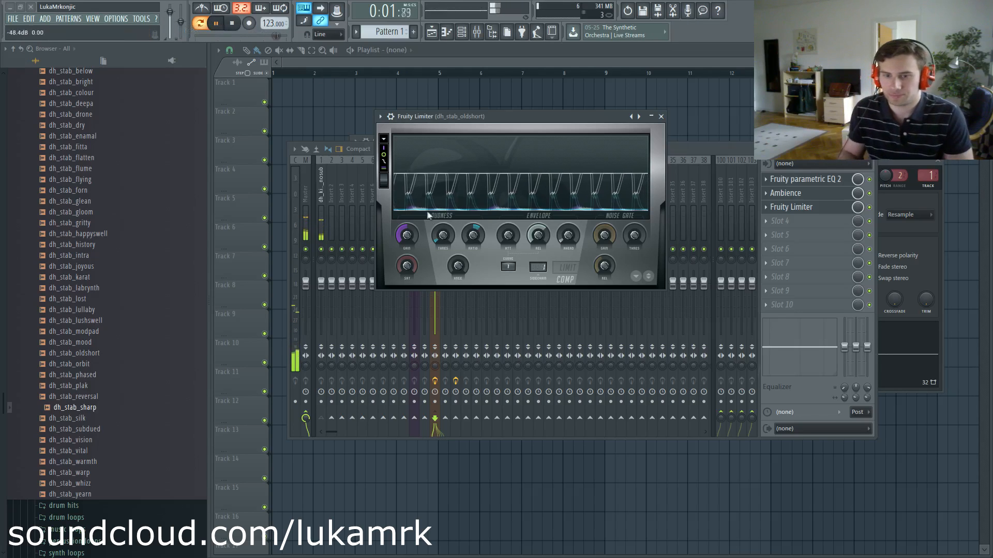
Add dh_stab_orbit as a new channel, replace it with 3x Osc, and place its window beside the channel rack
{"action": "key", "text": "F6"}
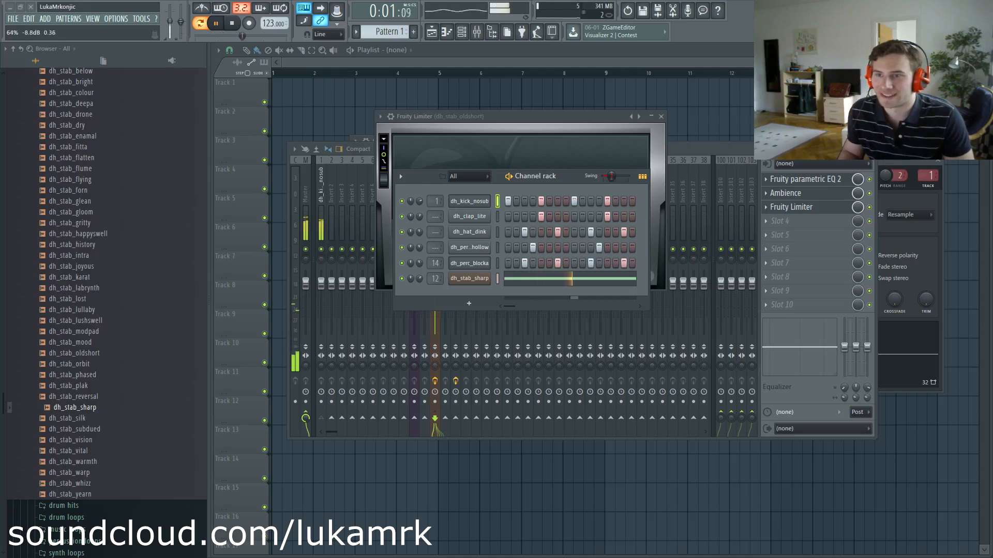
{"action": "left_click_drag", "start_coordinate": [73, 364], "coordinate": [468, 293]}
{"action": "right_click", "coordinate": [471, 294]}
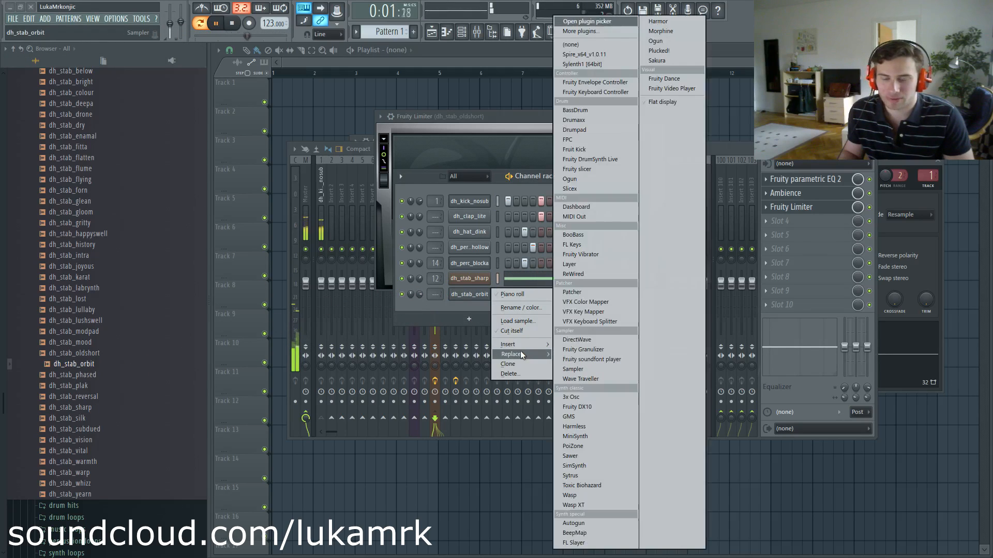
{"action": "mouse_move", "coordinate": [525, 356]}
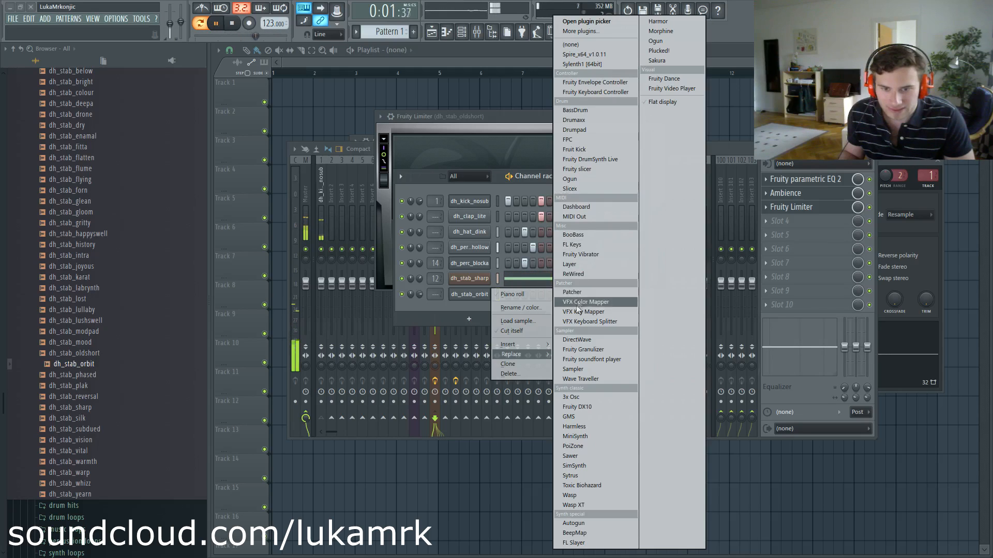
{"action": "left_click", "coordinate": [573, 397]}
{"action": "left_click_drag", "start_coordinate": [228, 109], "coordinate": [709, 148]}
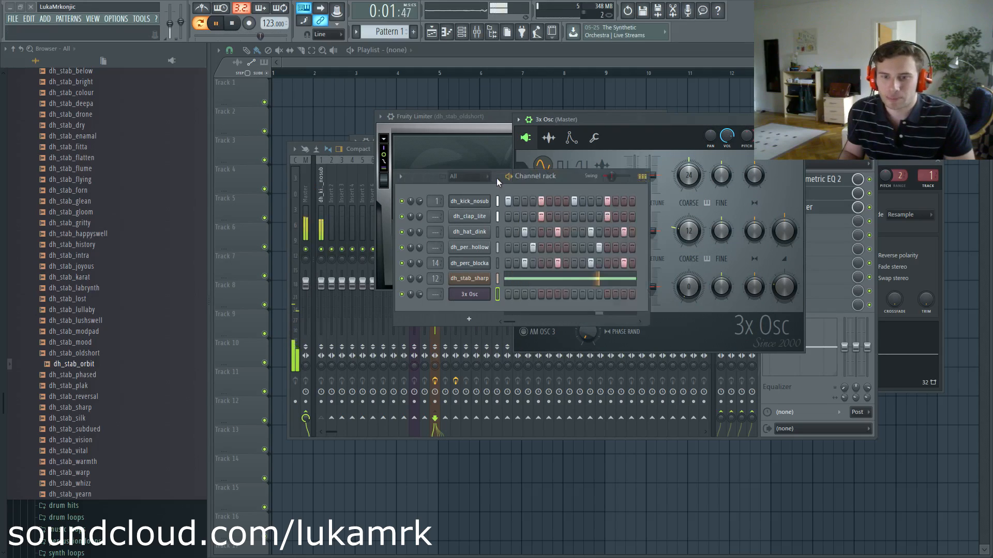
{"action": "left_click_drag", "start_coordinate": [496, 178], "coordinate": [343, 137]}
{"action": "left_click_drag", "start_coordinate": [605, 119], "coordinate": [541, 114]}
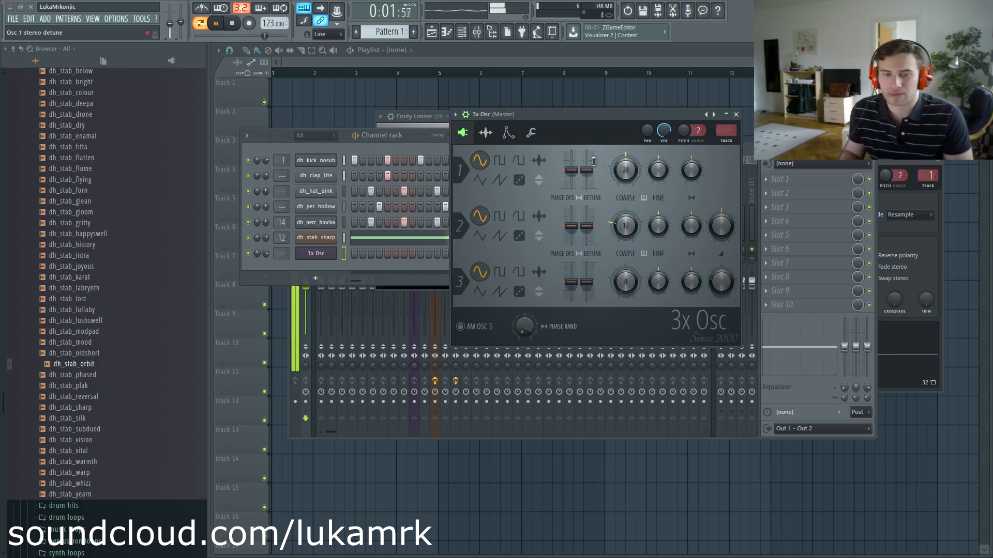
Lower the coarse pitch of the 3x Osc oscillators, stop playback and audition notes
{"action": "left_click_drag", "start_coordinate": [627, 172], "coordinate": [626, 264]}
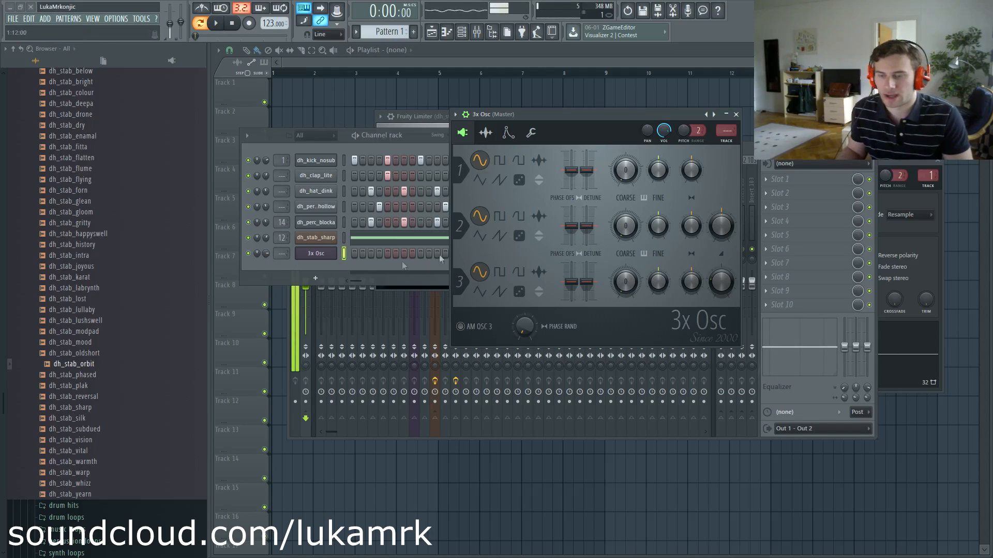
{"action": "key", "text": "w"}
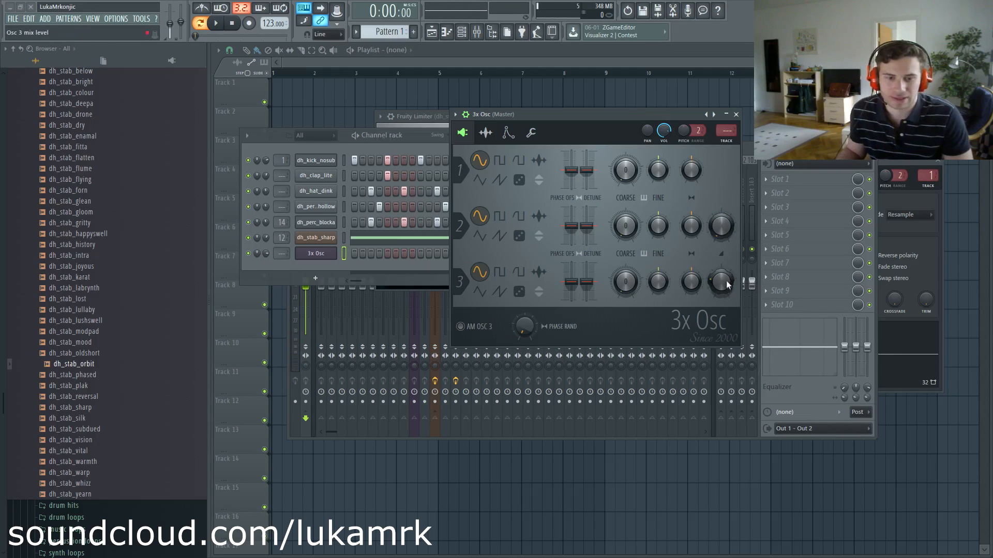
{"action": "key", "text": "c"}
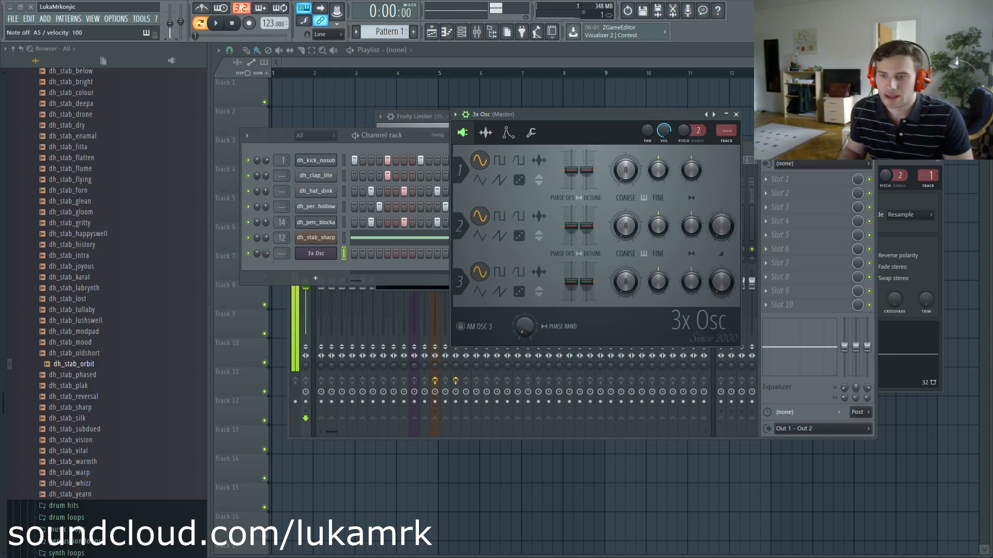
Adjust the 3x Osc channel volume and the master volume, and audition a note
{"action": "left_click", "coordinate": [267, 255]}
{"action": "right_click", "coordinate": [170, 25]}
{"action": "left_click", "coordinate": [176, 31]}
{"action": "key", "text": "e"}
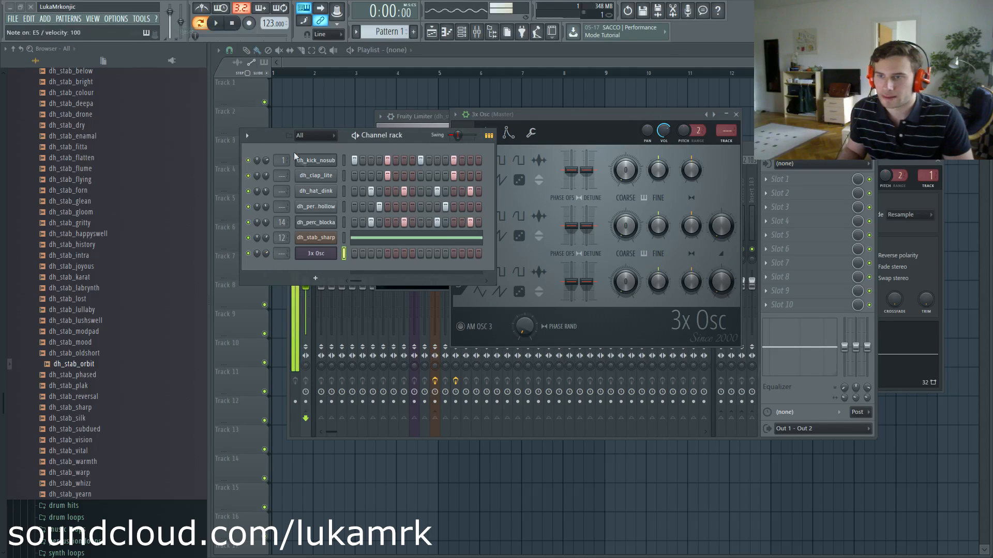
Enable Porta and Mono in the 3x Osc polyphony settings, adjust the slide time and audition a note
{"action": "left_click", "coordinate": [550, 115]}
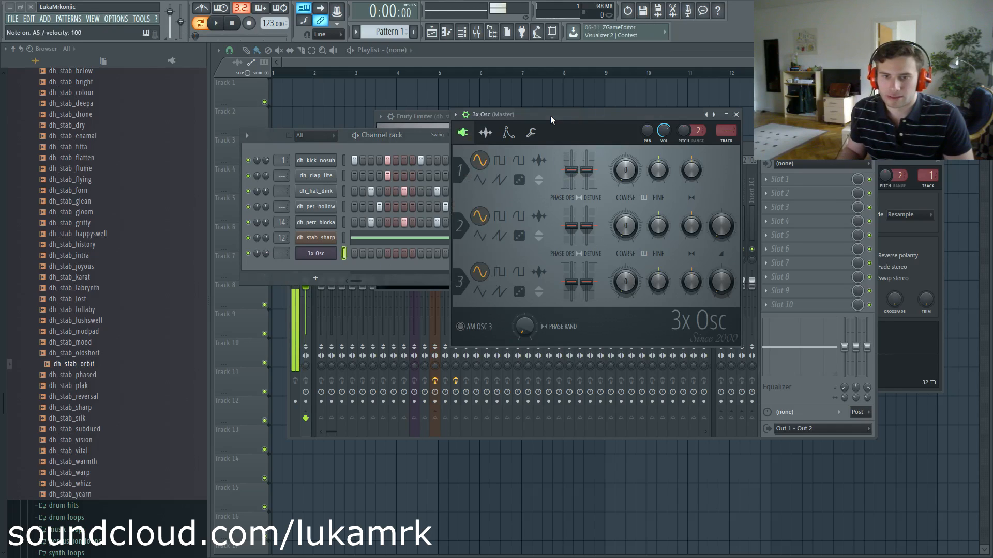
{"action": "left_click", "coordinate": [530, 133]}
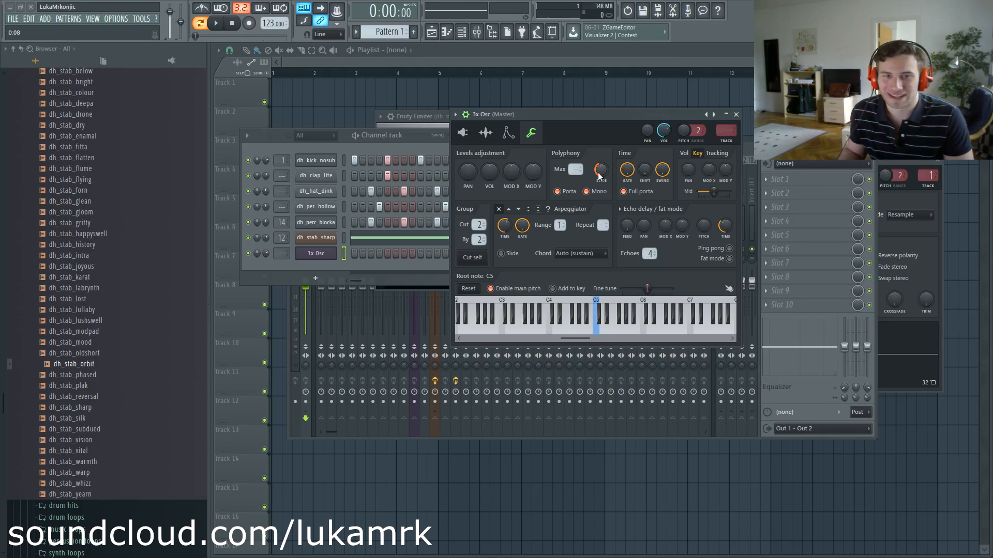
{"action": "key", "text": "e"}
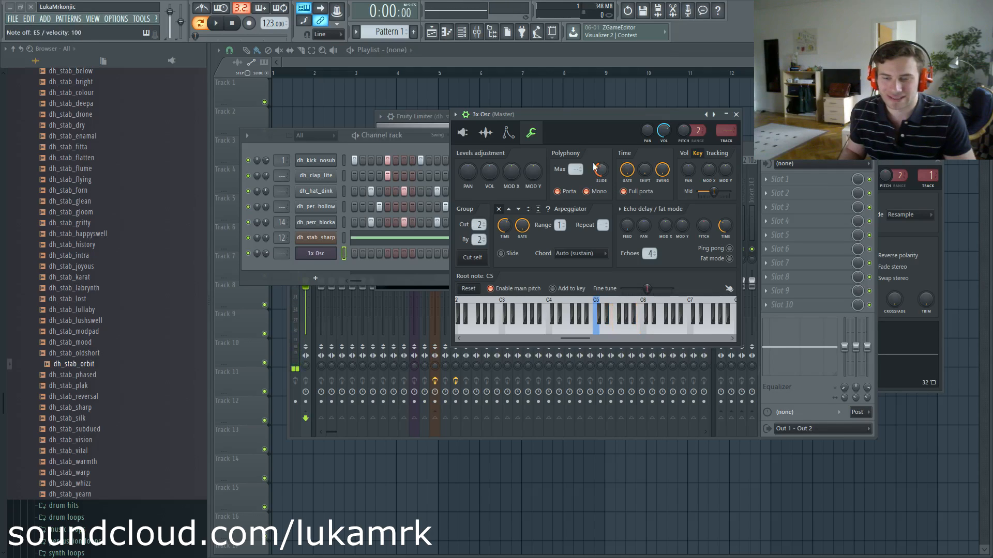
Open the piano roll of the 3x Osc channel
{"action": "right_click", "coordinate": [322, 255]}
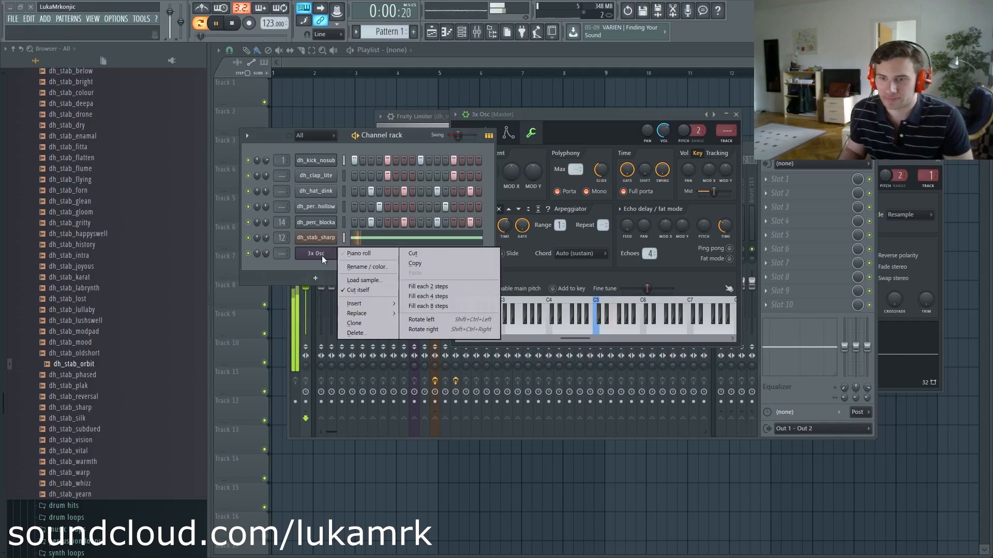
{"action": "left_click", "coordinate": [352, 255]}
{"action": "scroll", "coordinate": [362, 284], "scroll_direction": "up", "scroll_amount": 1}
{"action": "left_click", "coordinate": [326, 288]}
{"action": "key", "text": "space"}
{"action": "key", "text": "space"}
{"action": "left_click_drag", "start_coordinate": [341, 288], "coordinate": [339, 297]}
{"action": "right_click", "coordinate": [338, 298]}
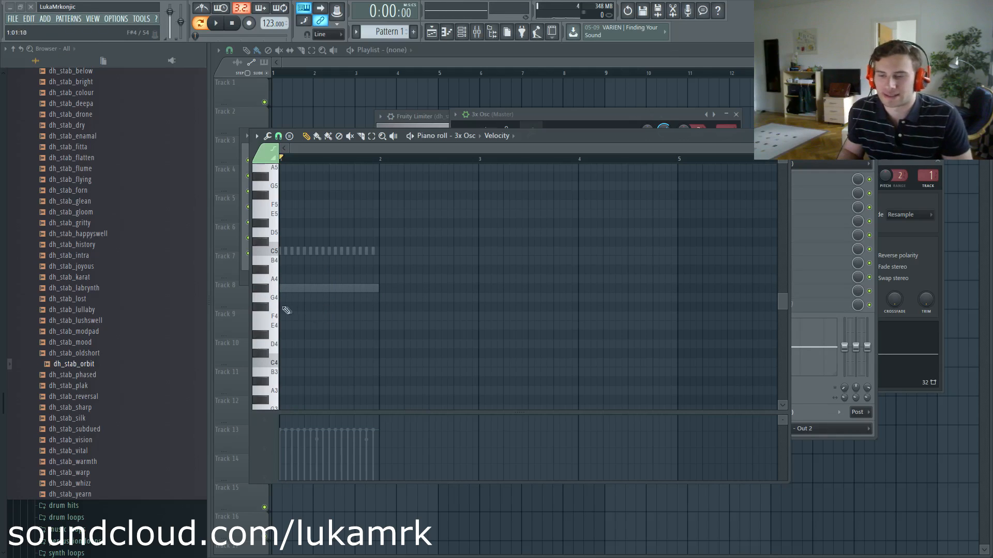
Draw a one-bar note at D#4 for 3x Osc and move it down to C4 while the pattern plays
{"action": "left_click", "coordinate": [299, 335]}
{"action": "key", "text": "space"}
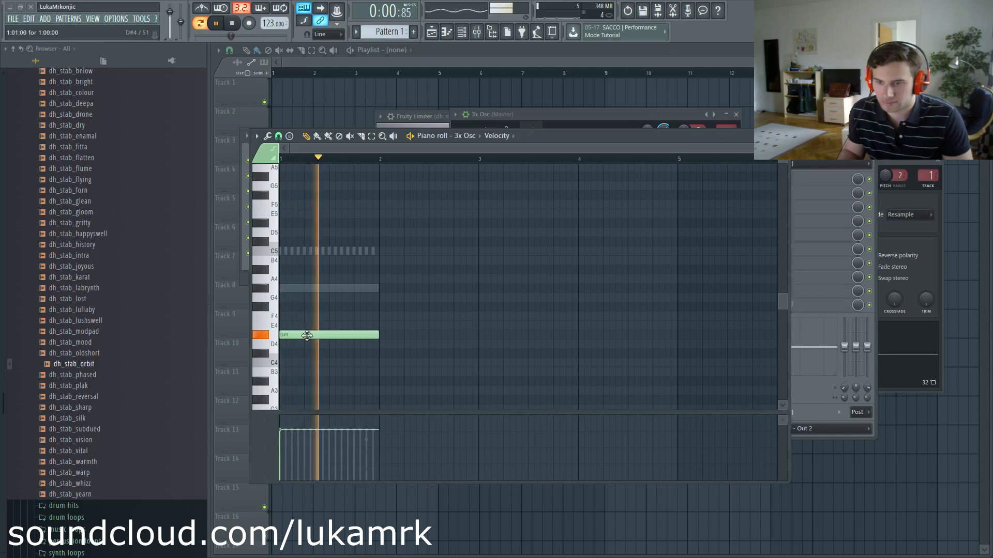
{"action": "left_click_drag", "start_coordinate": [307, 336], "coordinate": [307, 343]}
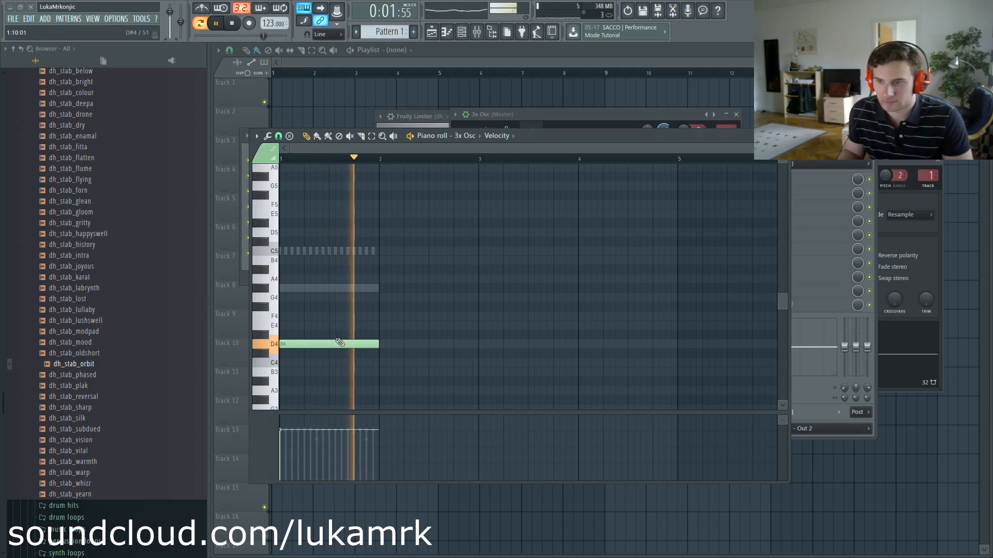
{"action": "key", "text": "F6"}
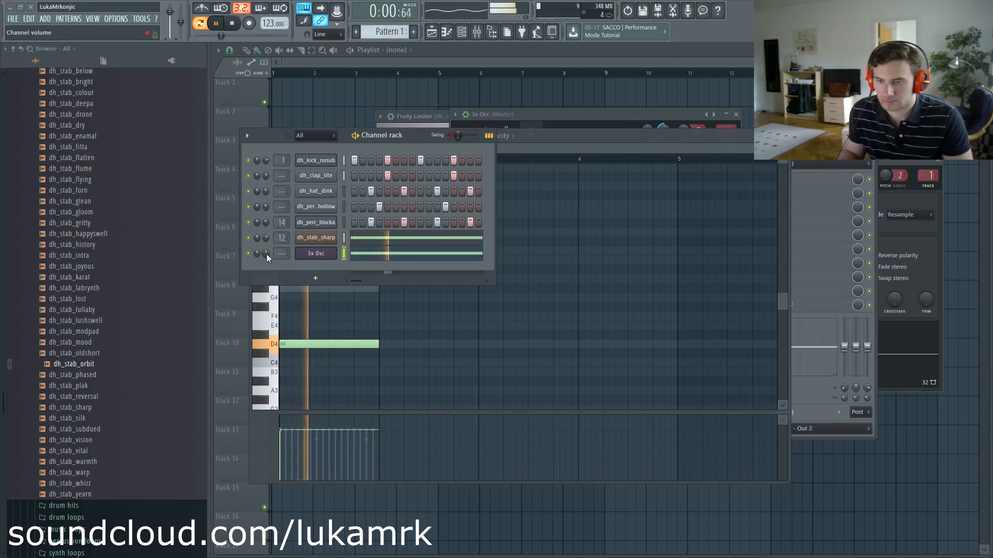
{"action": "key", "text": "F6"}
{"action": "left_click_drag", "start_coordinate": [292, 345], "coordinate": [290, 364]}
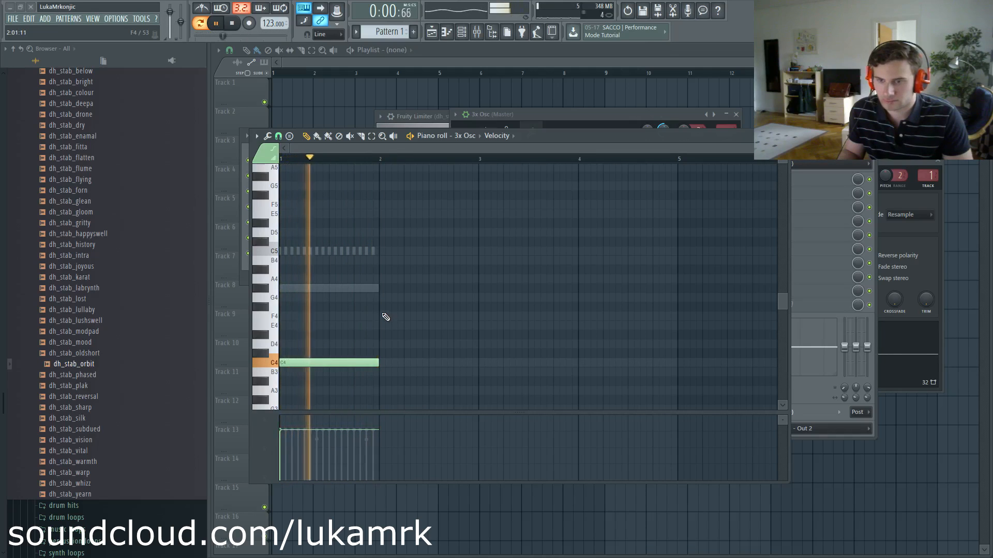
{"action": "key", "text": "F6"}
{"action": "key", "text": "F6"}
{"action": "key", "text": "space"}
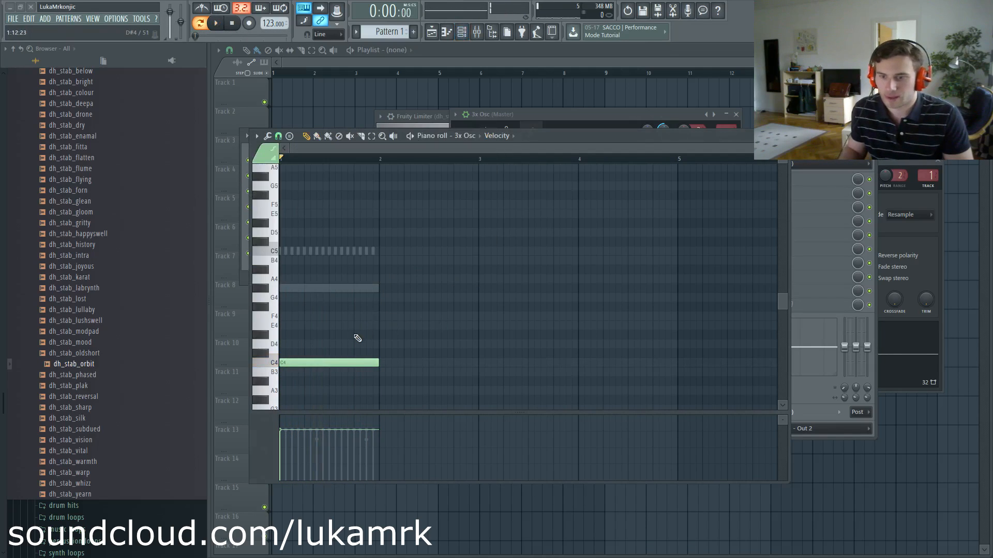
Shorten the C4 note to four steps, add a second C4 at step 9, and add two-step E4 notes at steps 7 and 15
{"action": "scroll", "coordinate": [341, 335], "scroll_direction": "down", "scroll_amount": 1}
{"action": "scroll", "coordinate": [326, 333], "scroll_direction": "down", "scroll_amount": 1}
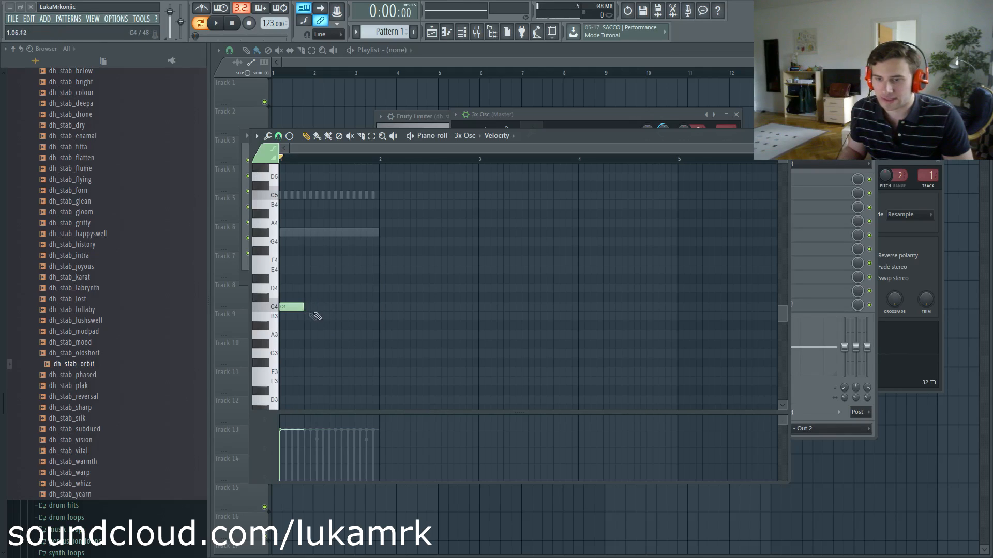
{"action": "key", "text": "space"}
{"action": "left_click", "coordinate": [320, 269]}
{"action": "left_click", "coordinate": [365, 270]}
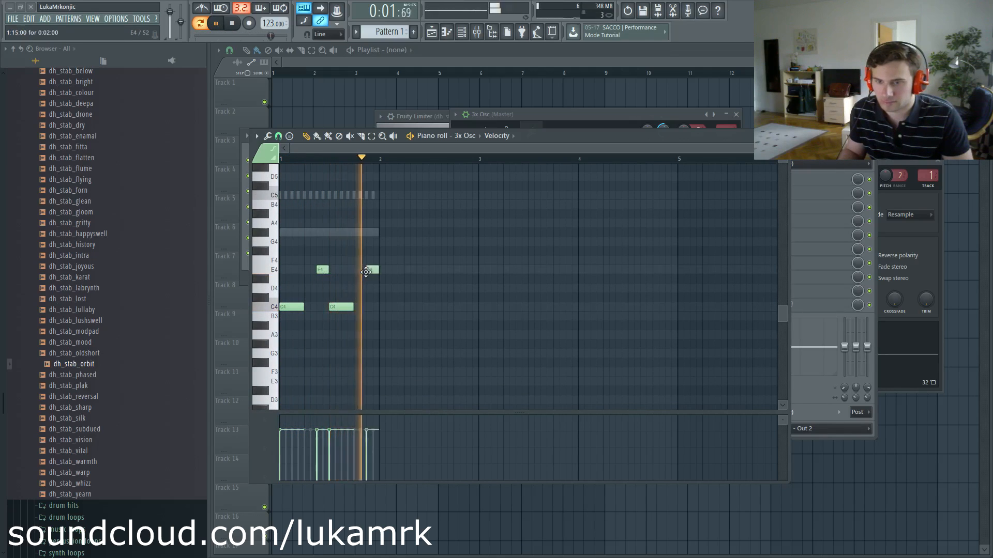
Try a three-step G4 note before the first E4, with the first C4 shortened to three steps, and play the pattern
{"action": "scroll", "coordinate": [298, 327], "scroll_direction": "up", "scroll_amount": 2}
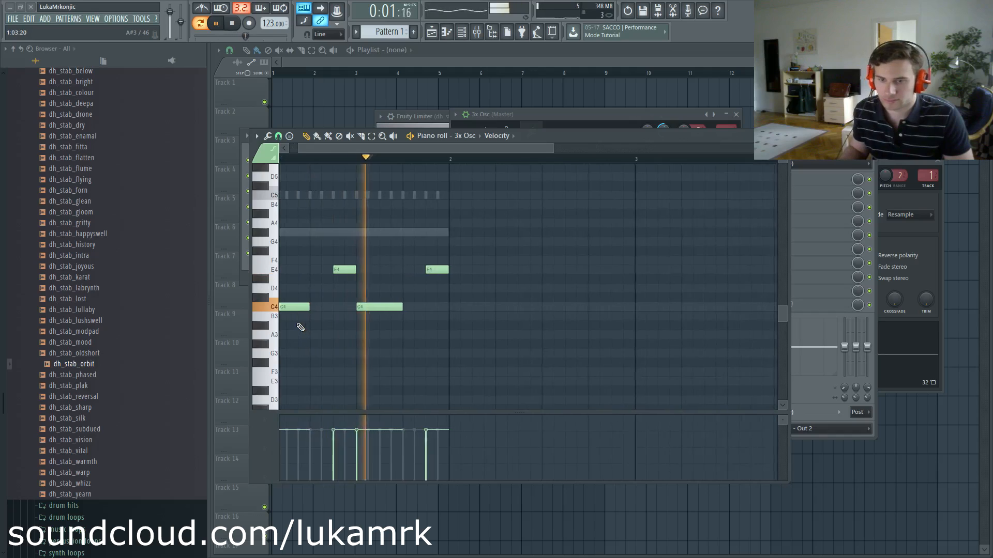
{"action": "scroll", "coordinate": [301, 327], "scroll_direction": "up", "scroll_amount": 2}
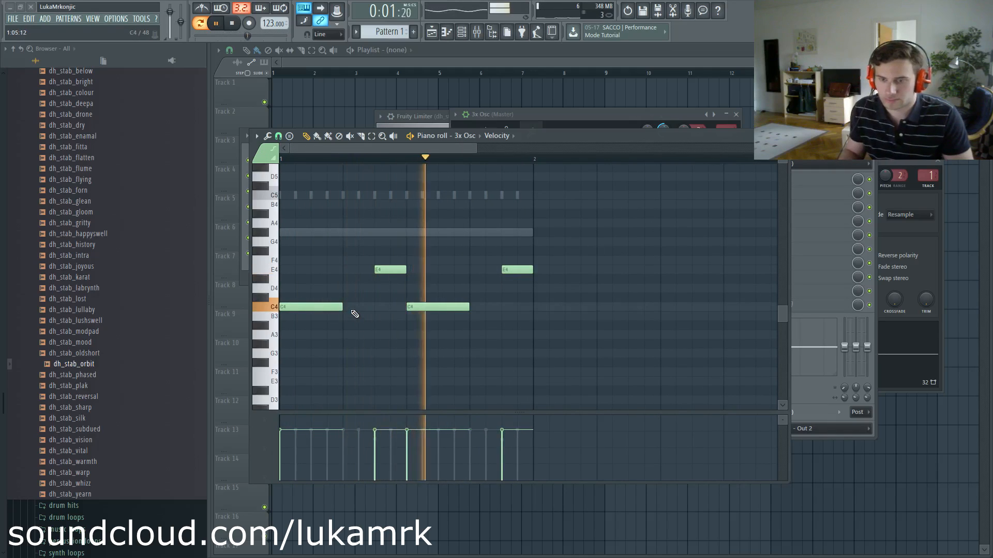
{"action": "scroll", "coordinate": [339, 295], "scroll_direction": "up", "scroll_amount": 1}
{"action": "scroll", "coordinate": [340, 303], "scroll_direction": "down", "scroll_amount": 1}
{"action": "scroll", "coordinate": [344, 307], "scroll_direction": "up", "scroll_amount": 1}
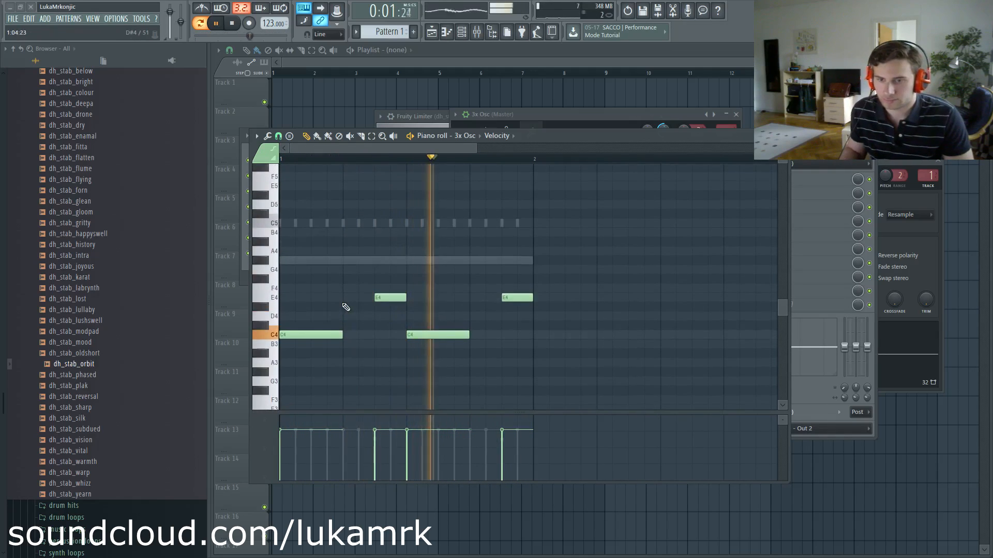
{"action": "key", "text": "space"}
{"action": "left_click_drag", "start_coordinate": [382, 298], "coordinate": [334, 270]}
{"action": "key", "text": "space"}
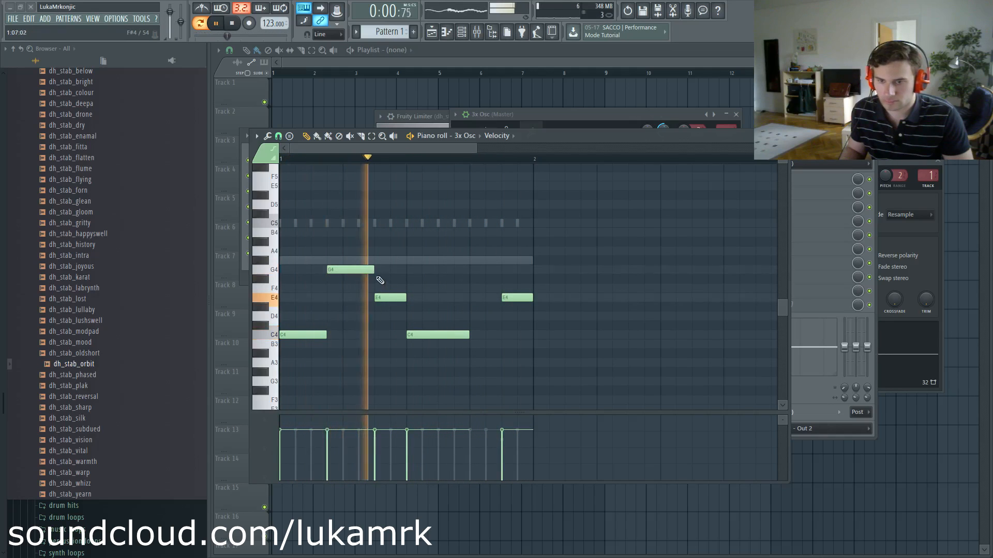
{"action": "mouse_move", "coordinate": [354, 269]}
{"action": "left_mouse_down"}
{"action": "mouse_move", "coordinate": [338, 272]}
{"action": "mouse_move", "coordinate": [366, 275]}
{"action": "left_mouse_up"}
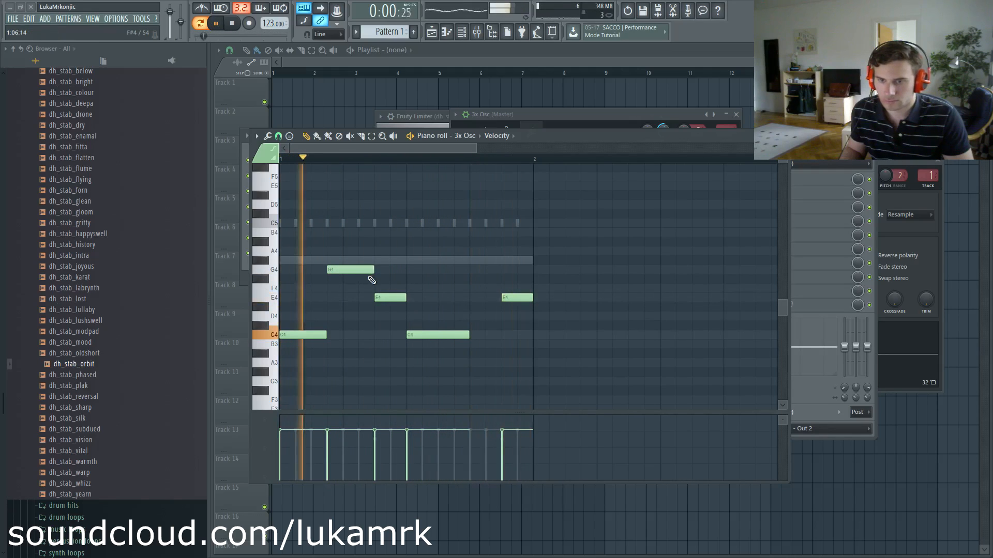
Lengthen the first C4 note to four steps, delete the G4 note and restart playback
{"action": "left_click_drag", "start_coordinate": [325, 335], "coordinate": [342, 334]}
{"action": "right_click", "coordinate": [357, 269]}
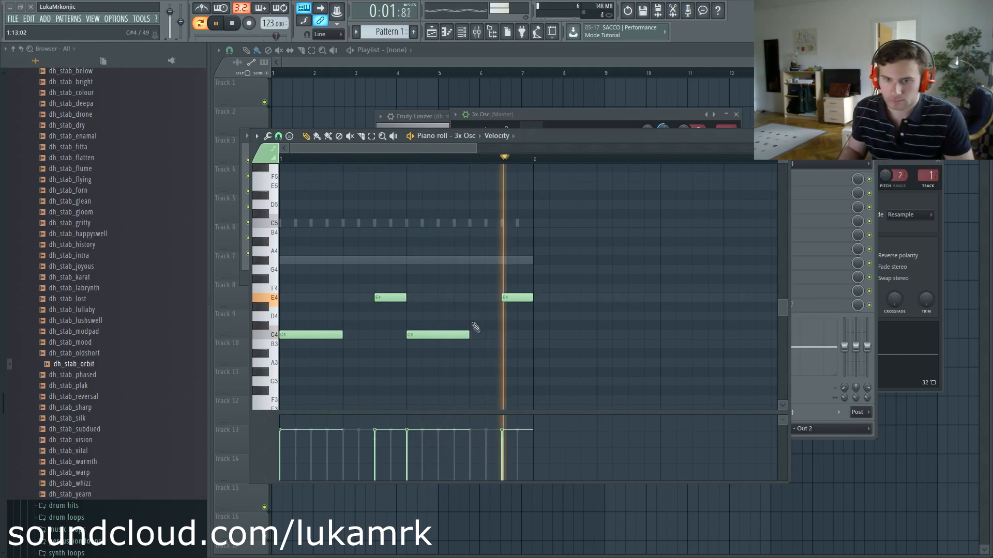
{"action": "scroll", "coordinate": [441, 317], "scroll_direction": "down", "scroll_amount": 3}
{"action": "key", "text": "space"}
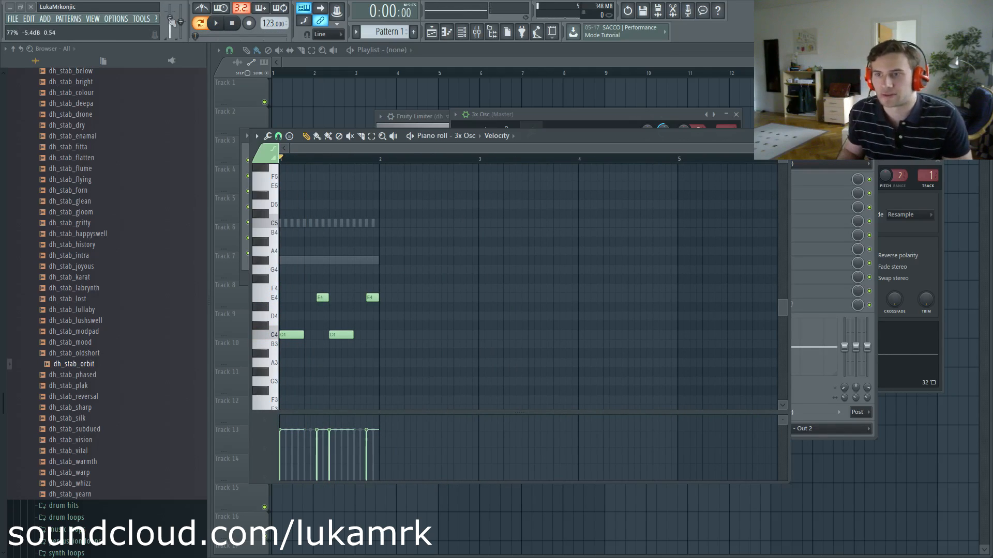
{"action": "key", "text": "space"}
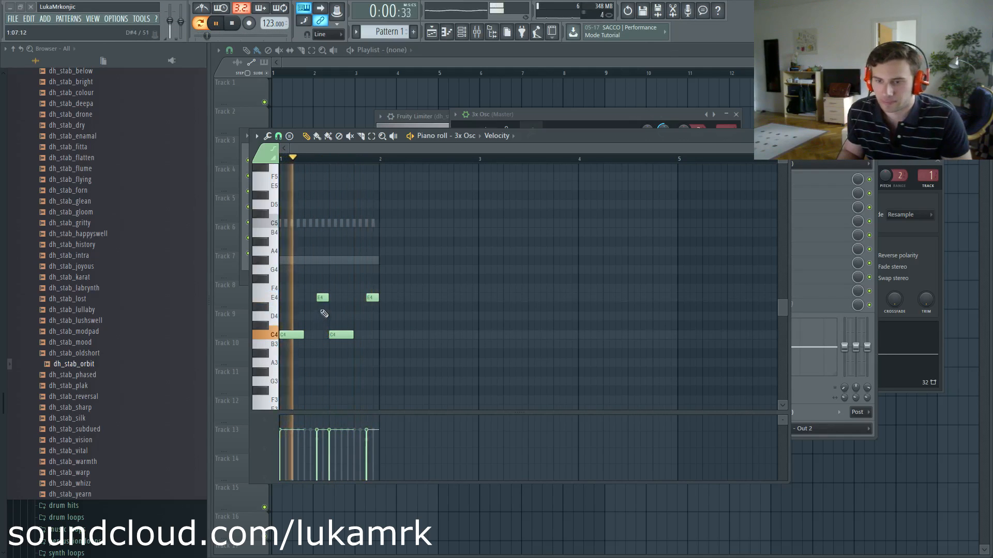
Route the 3x Osc channel to mixer track 16 and sidechain the kick's mixer track into it
{"action": "key", "text": "F6"}
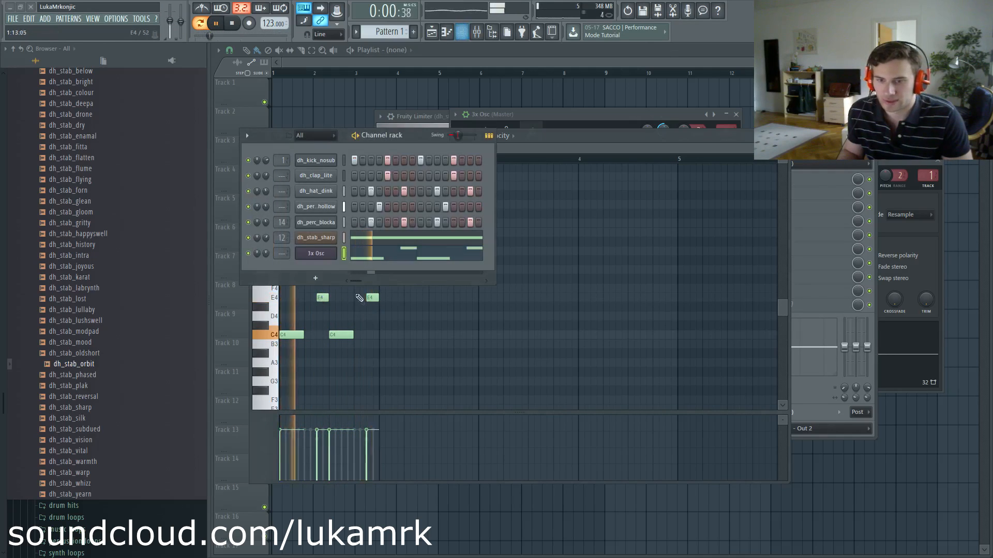
{"action": "key", "text": "F9"}
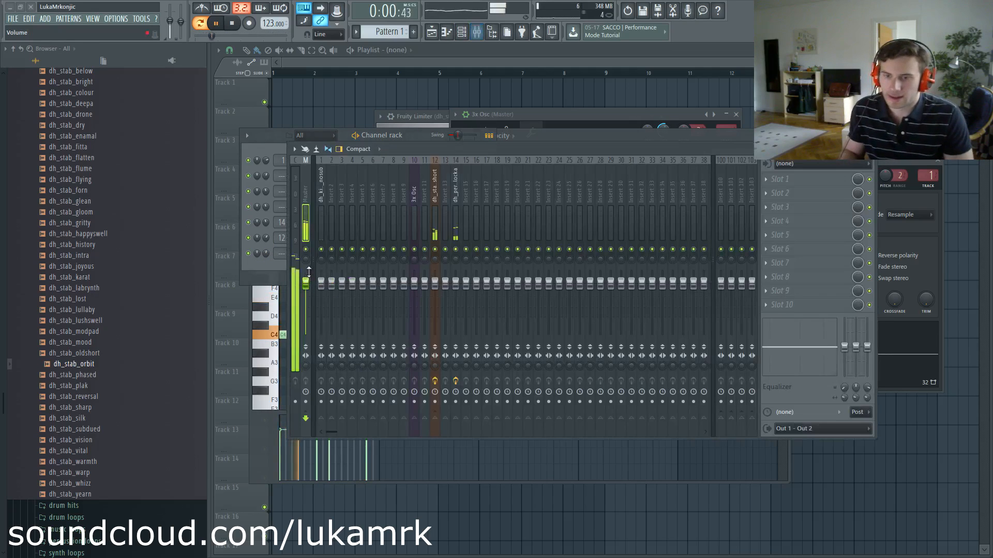
{"action": "right_click", "coordinate": [475, 201]}
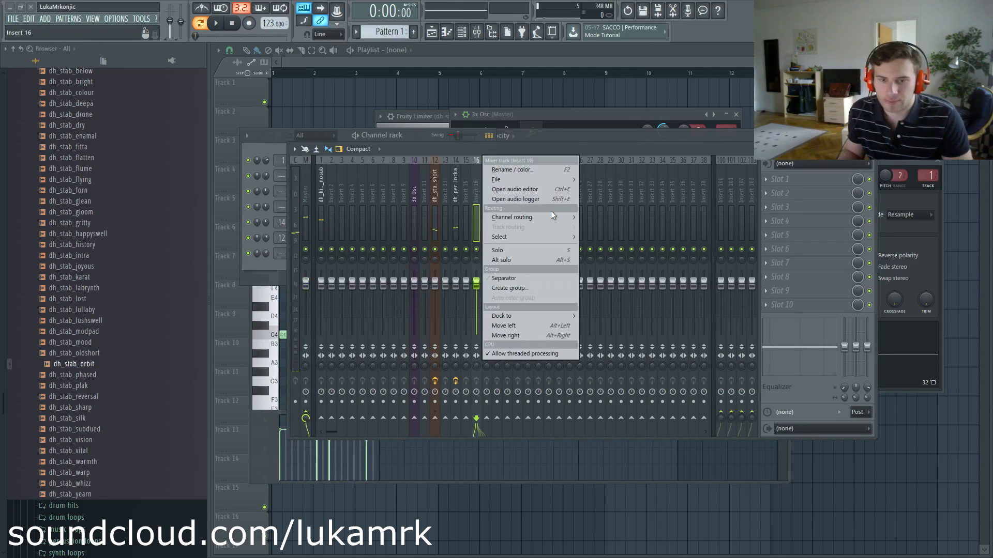
{"action": "left_click", "coordinate": [609, 216]}
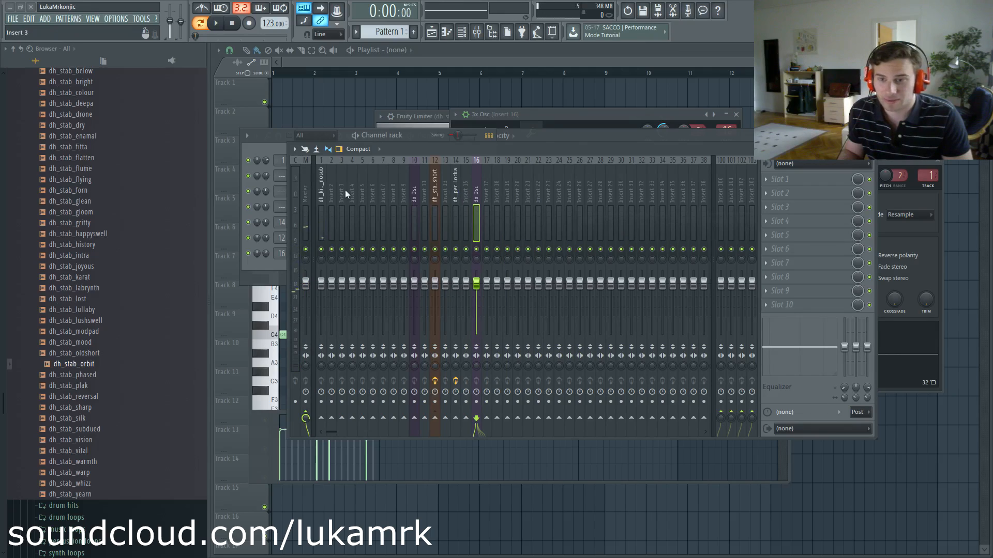
{"action": "left_click", "coordinate": [477, 419]}
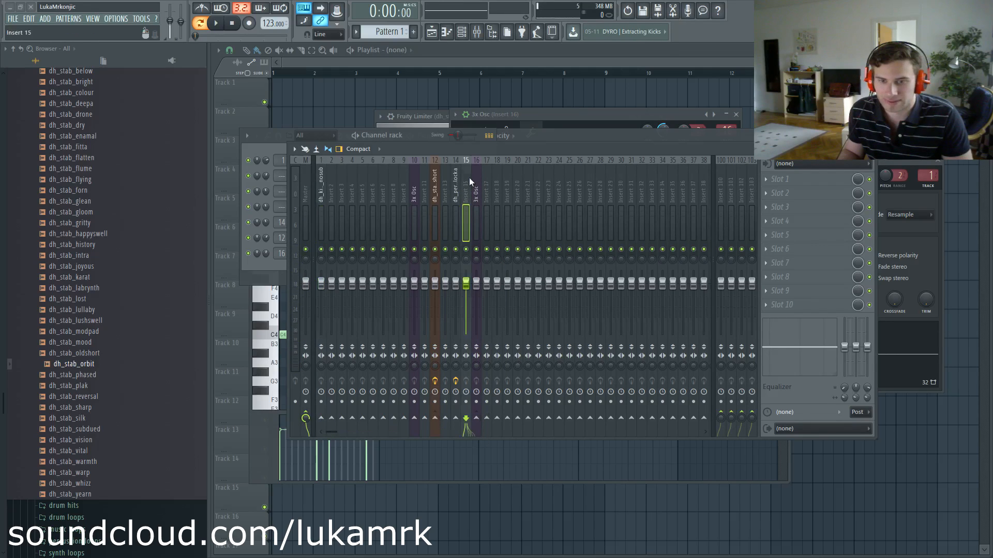
Load Fruity Limiter in slot 1 of the 3x Osc mixer track and set up its compressor to duck the bass under the kick
{"action": "key", "text": "space"}
{"action": "left_click", "coordinate": [767, 179]}
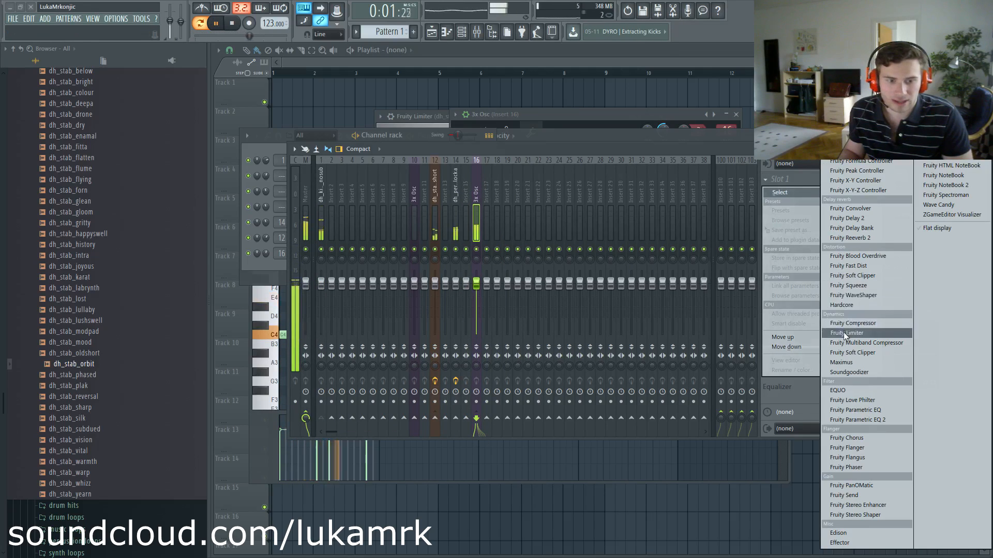
{"action": "left_click", "coordinate": [891, 333]}
{"action": "left_click_drag", "start_coordinate": [163, 81], "coordinate": [440, 142]}
{"action": "left_click", "coordinate": [500, 305]}
{"action": "left_click_drag", "start_coordinate": [376, 261], "coordinate": [406, 247]}
Reset the main volume and fine-tune the 3x Osc channel volume while the pattern plays
{"action": "key", "text": "F6"}
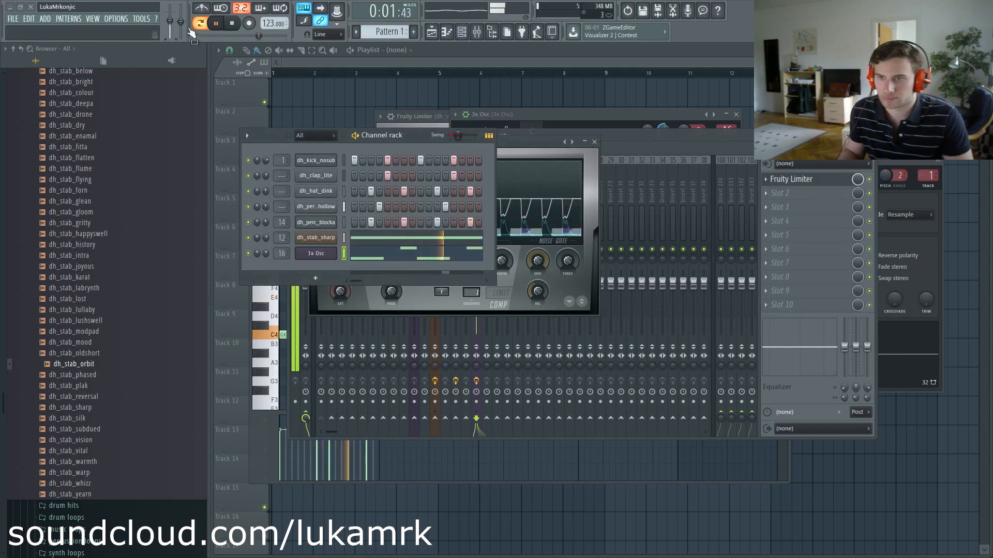
{"action": "right_click", "coordinate": [172, 24]}
{"action": "left_click", "coordinate": [181, 34]}
{"action": "left_click_drag", "start_coordinate": [268, 256], "coordinate": [267, 255]}
Rework the two 3x Osc E4 notes into four-step notes starting at steps 5 and 13, and play the pattern
{"action": "left_click", "coordinate": [377, 256]}
{"action": "key", "text": "space"}
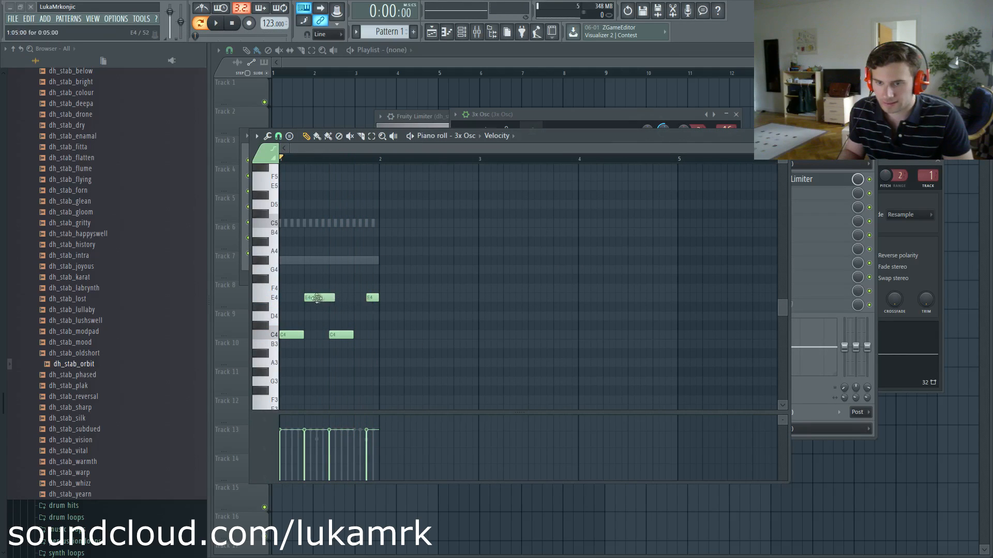
{"action": "left_click", "coordinate": [357, 301]}
{"action": "key", "text": "space"}
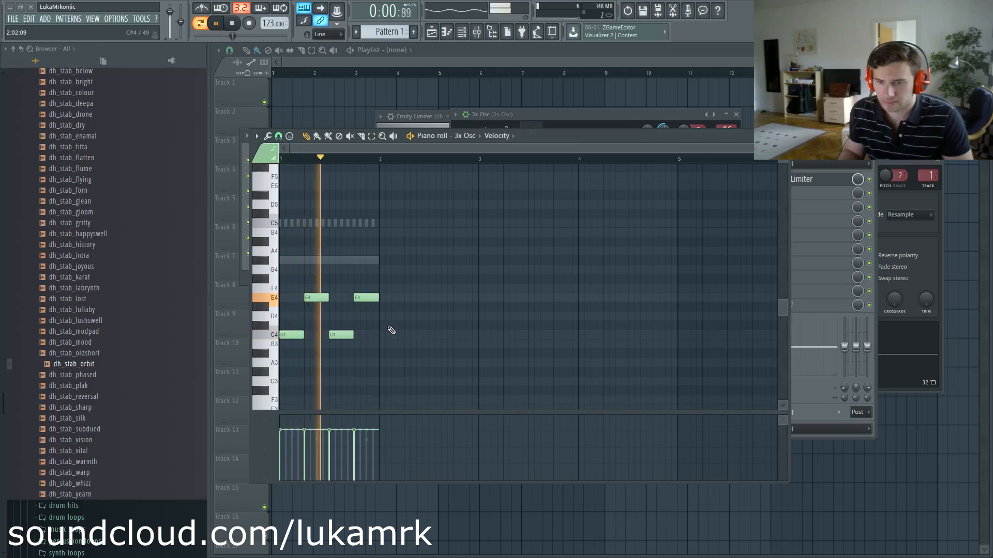
{"action": "key", "text": "F6"}
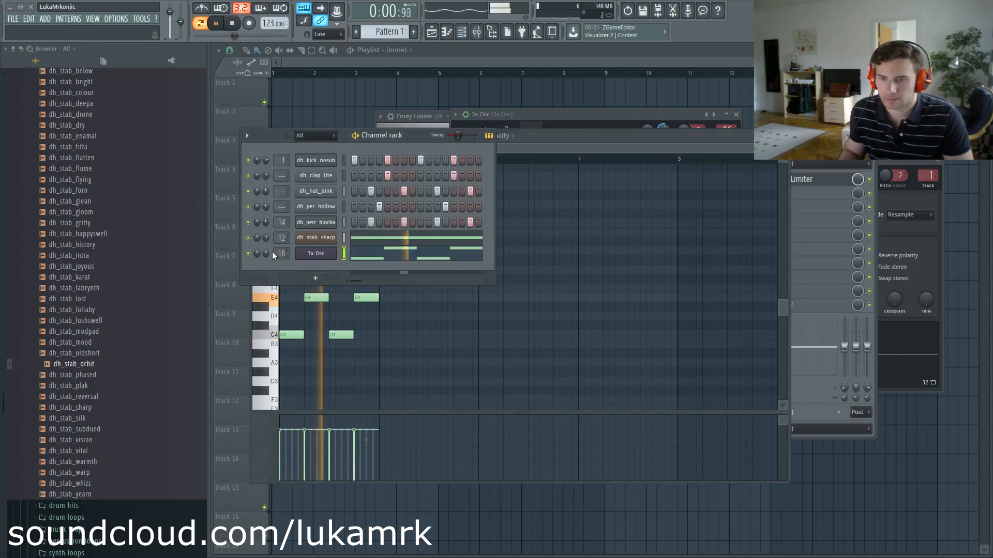
{"action": "key", "text": "F6"}
{"action": "key", "text": "space"}
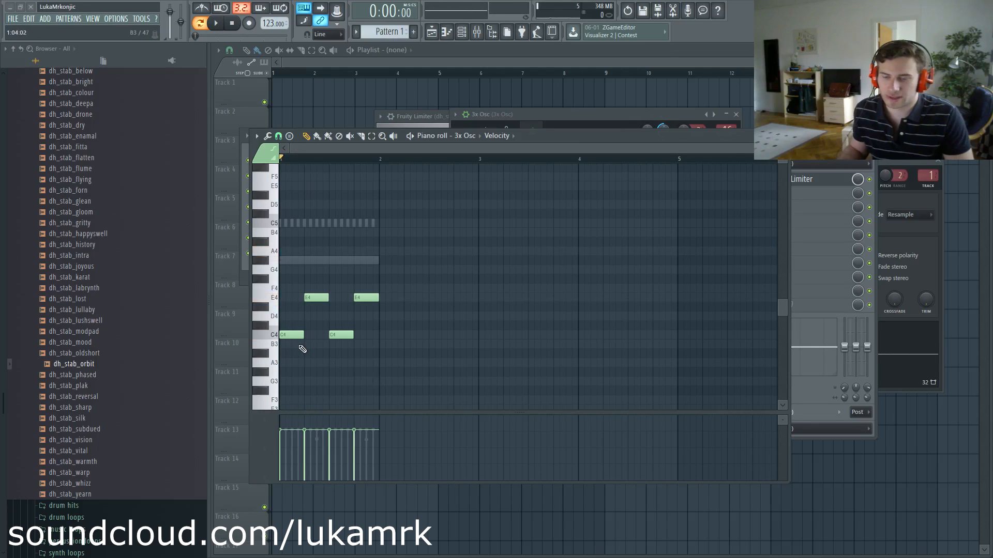
Add two-step C4 notes at steps 7 and 15 of the bassline, play the pattern and close the piano roll
{"action": "scroll", "coordinate": [311, 353], "scroll_direction": "up", "scroll_amount": 3}
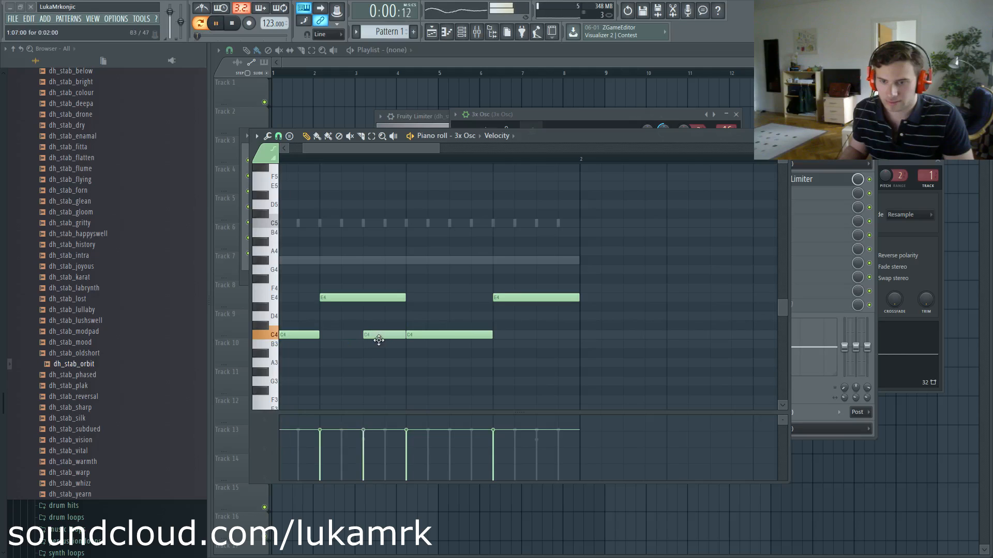
{"action": "left_click", "coordinate": [538, 334]}
{"action": "scroll", "coordinate": [501, 367], "scroll_direction": "down", "scroll_amount": 3}
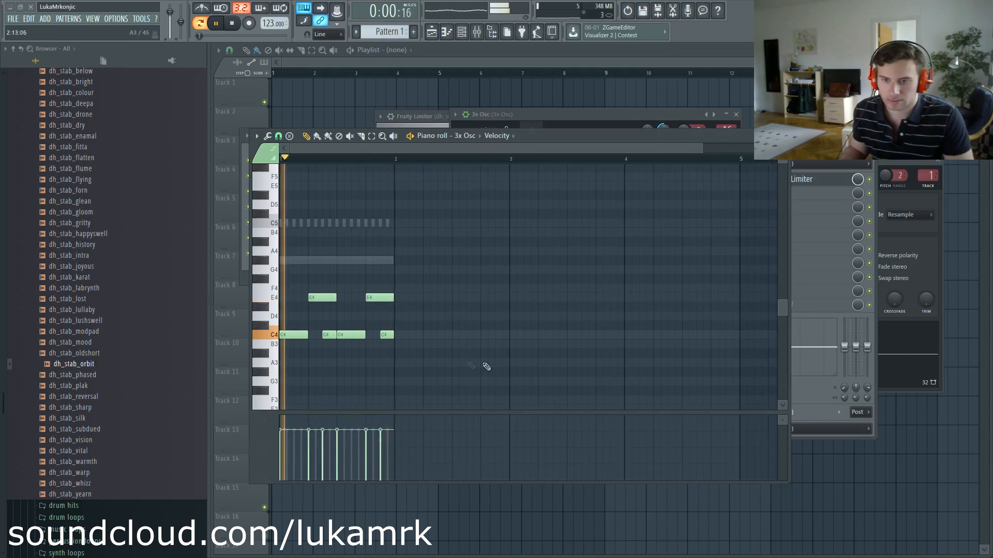
{"action": "key", "text": "F7"}
{"action": "key", "text": "F7"}
{"action": "key", "text": "F7"}
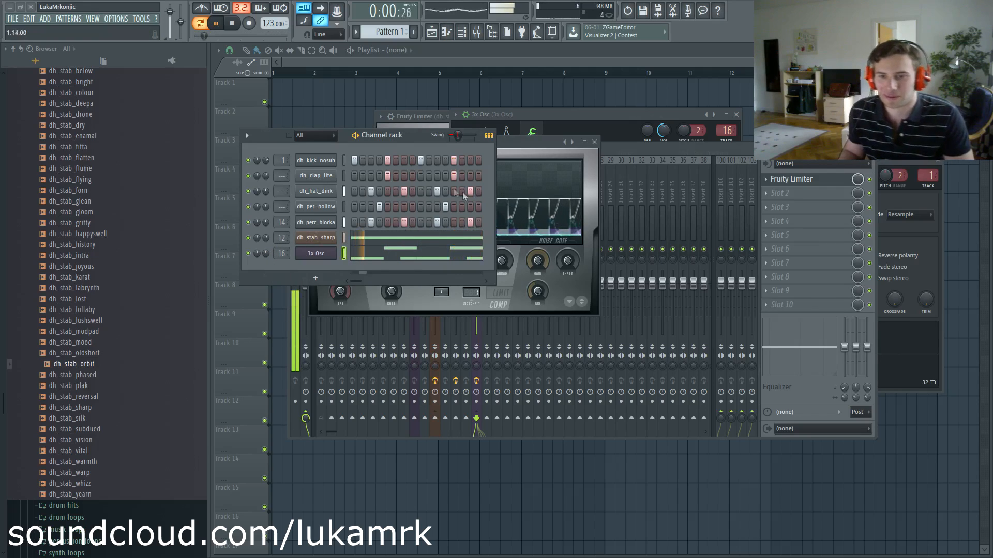
{"action": "left_click_drag", "start_coordinate": [410, 135], "coordinate": [418, 168]}
{"action": "key", "text": "space"}
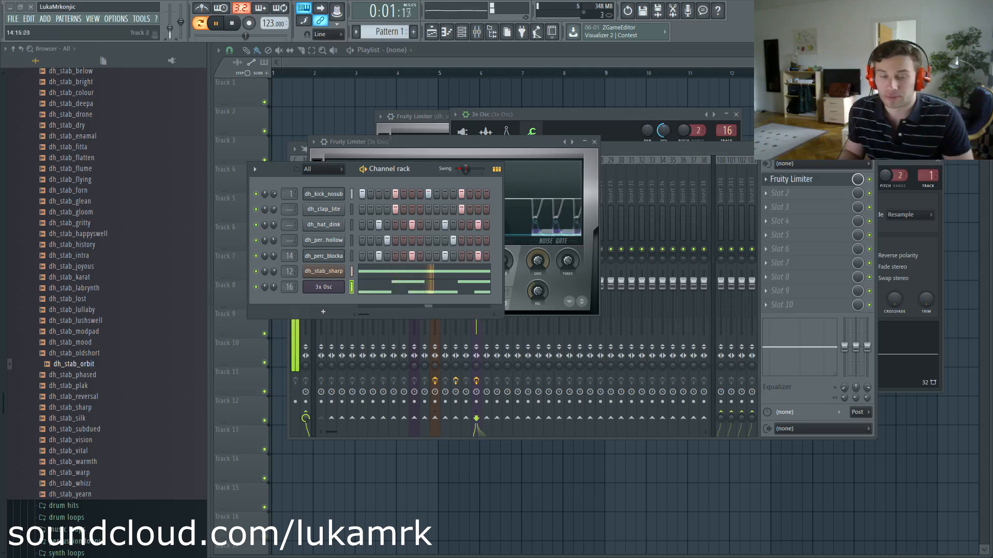
Load Fruity parametric EQ 2 in slot 2 of the 3x Osc mixer track and place its window over the mixer
{"action": "double_click", "coordinate": [725, 135]}
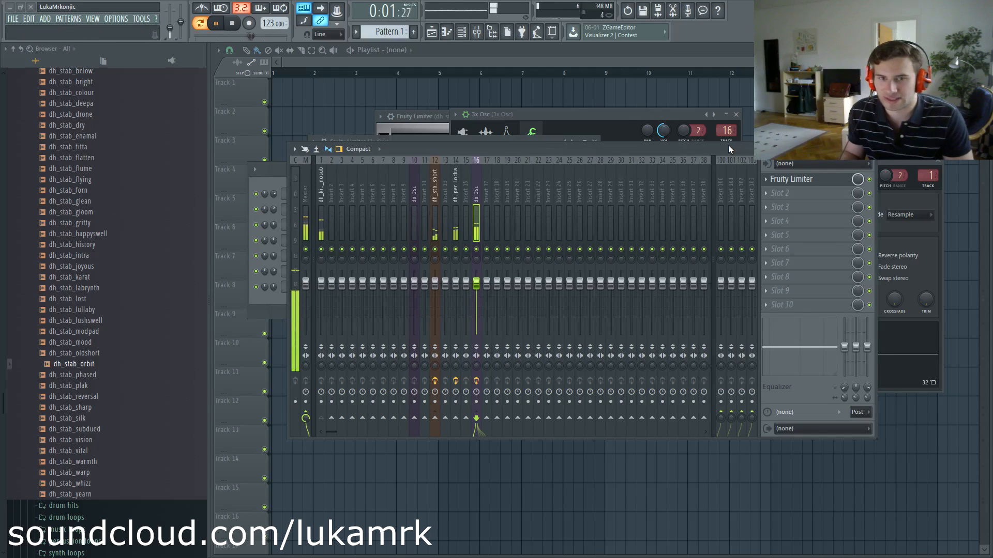
{"action": "left_click", "coordinate": [791, 194]}
{"action": "left_click", "coordinate": [858, 420]}
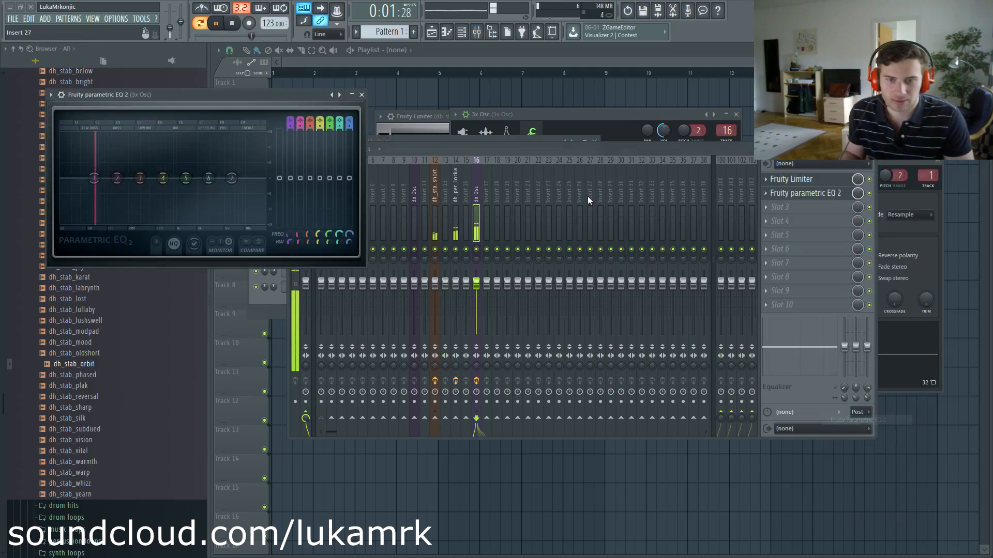
{"action": "left_click_drag", "start_coordinate": [324, 98], "coordinate": [631, 182]}
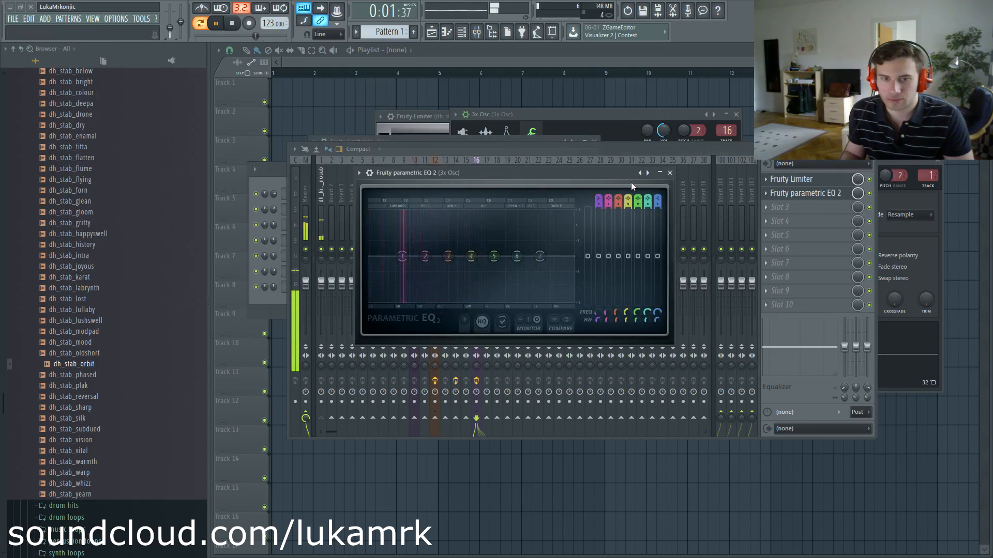
Switch the EQ to a low-cut and high-cut preset and pull the high cut down to remove the bass's upper frequencies
{"action": "left_click", "coordinate": [648, 174]}
{"action": "left_click", "coordinate": [648, 174]}
{"action": "left_click", "coordinate": [640, 174]}
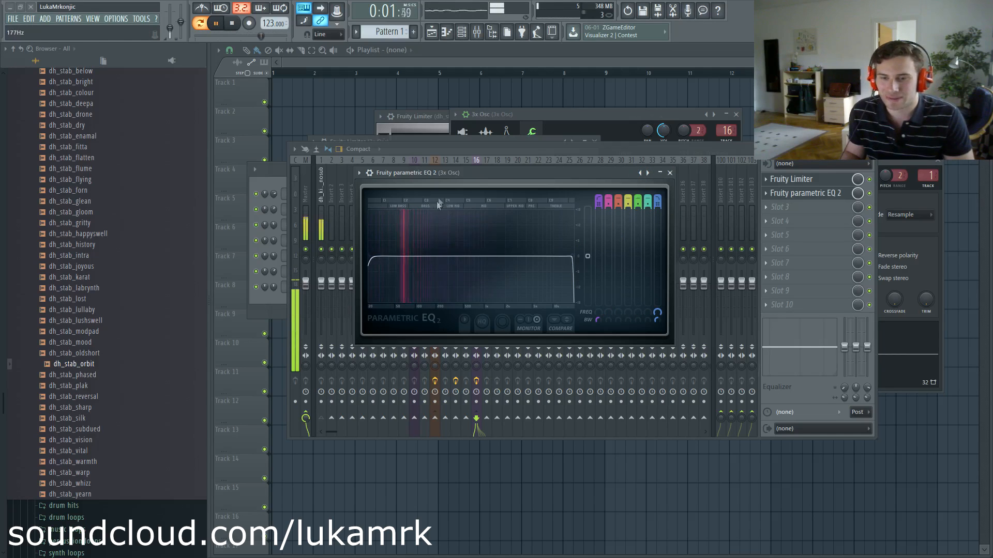
{"action": "left_click_drag", "start_coordinate": [474, 177], "coordinate": [429, 177]}
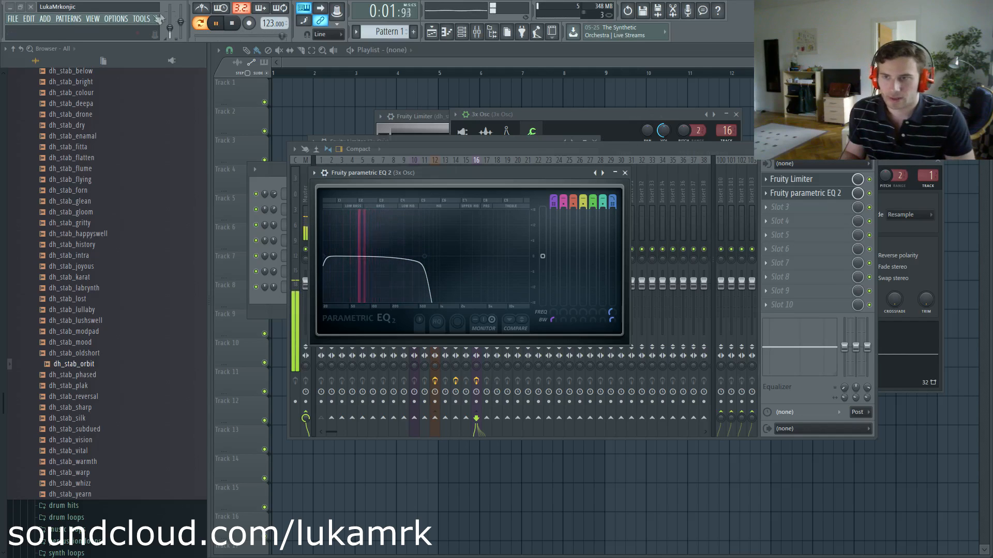
Leave only the channel rack open, set the 3x Osc channel volume to about 52% and lower the main volume
{"action": "key", "text": "F12"}
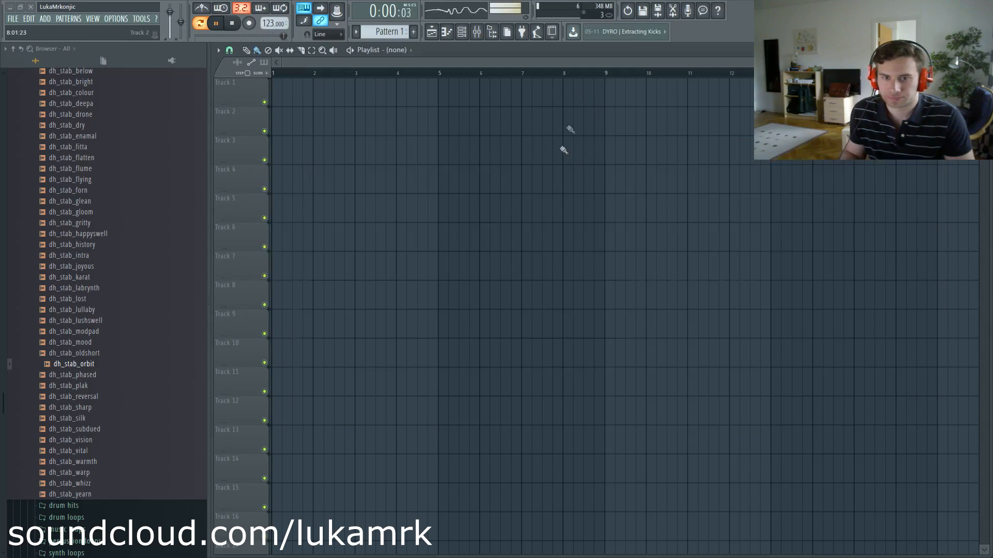
{"action": "key", "text": "F6"}
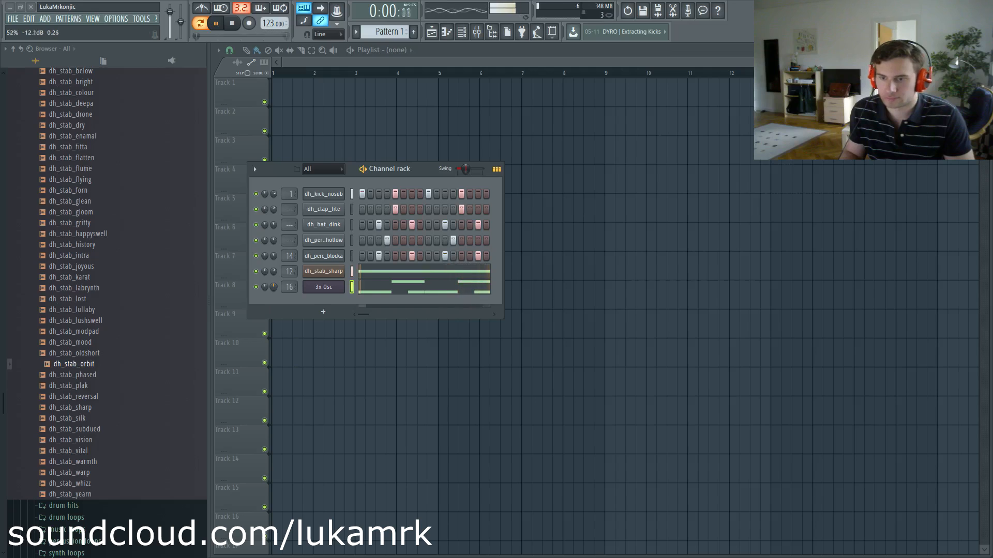
{"action": "left_click_drag", "start_coordinate": [428, 181], "coordinate": [513, 185]}
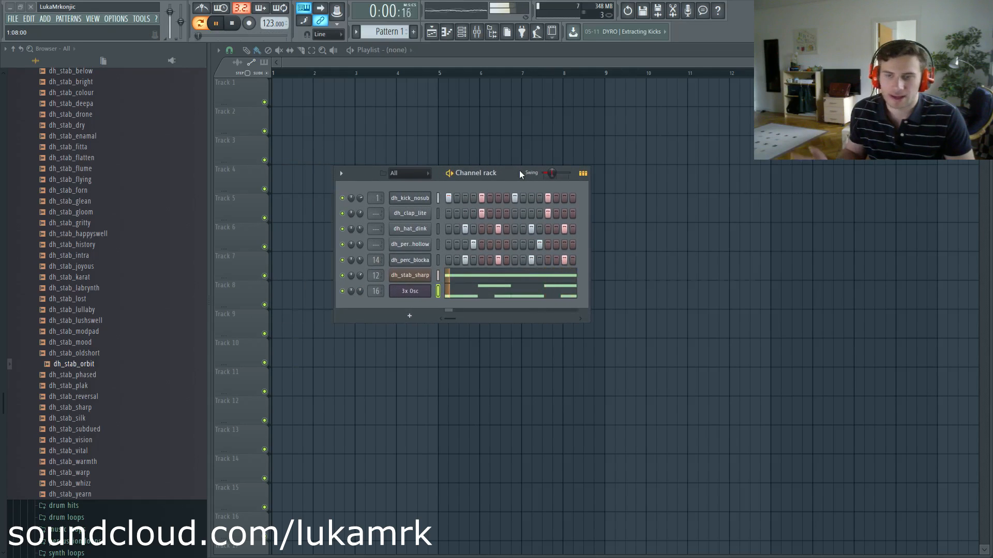
{"action": "left_click_drag", "start_coordinate": [171, 18], "coordinate": [172, 25]}
Collapse the chord & synth stabs folder and the Sample Magic - White Label - Deep House folder in the browser
{"action": "scroll", "coordinate": [78, 259], "scroll_direction": "up", "scroll_amount": 5}
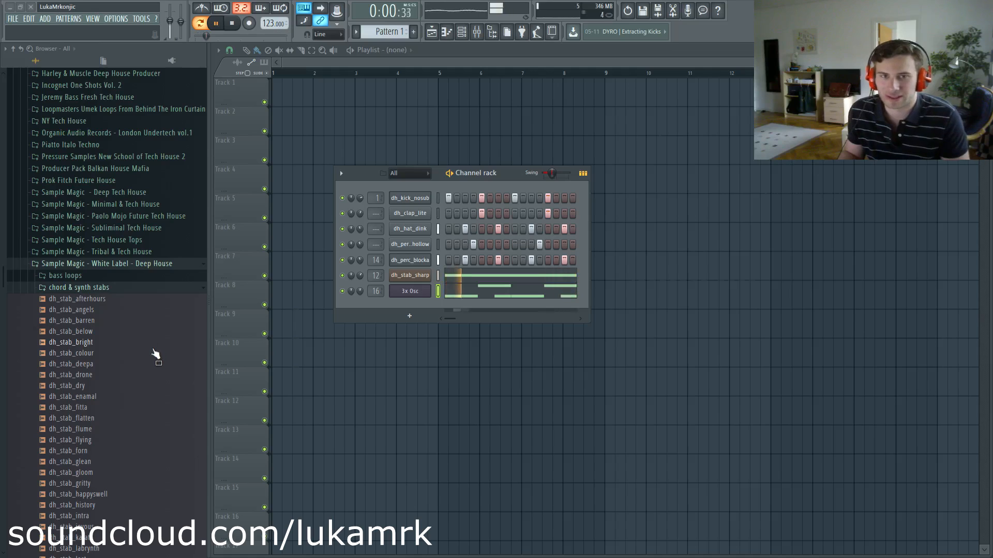
{"action": "left_click", "coordinate": [111, 290]}
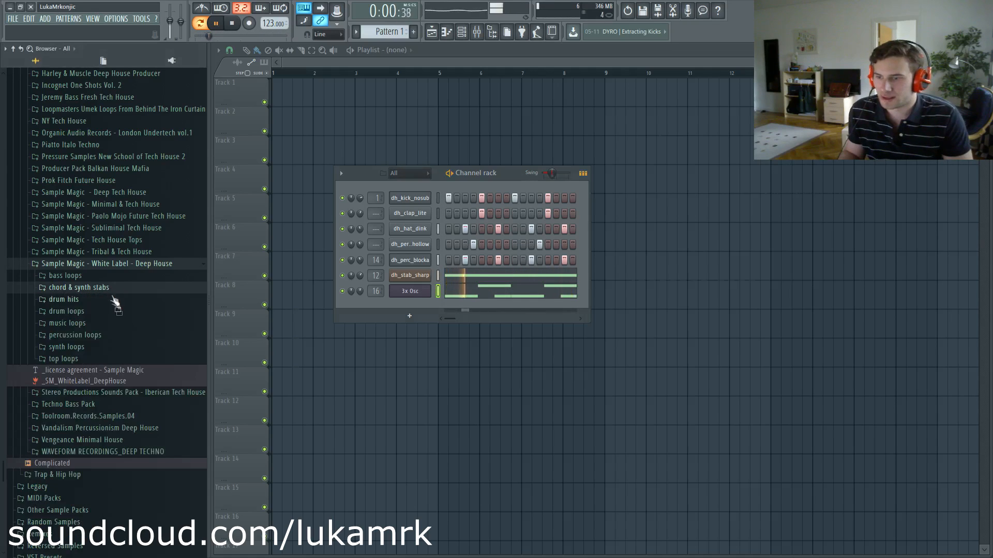
{"action": "left_click", "coordinate": [119, 266]}
{"action": "scroll", "coordinate": [146, 304], "scroll_direction": "up", "scroll_amount": 3}
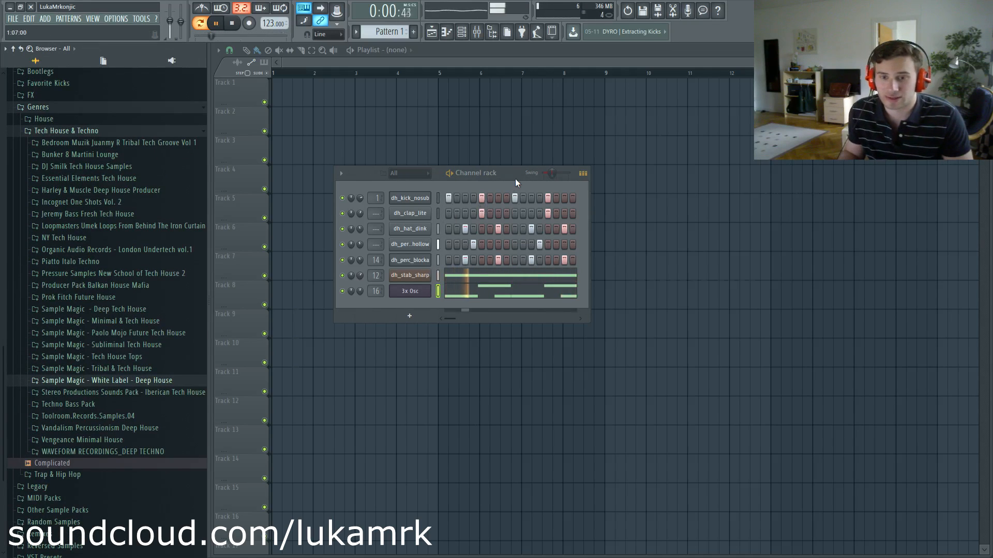
Switch to song mode and lay Pattern 1 clips on track 6 of the playlist, keeping only bars 1 to 4, and play the song
{"action": "left_click_drag", "start_coordinate": [515, 179], "coordinate": [503, 178]}
{"action": "key", "text": "F6"}
{"action": "key", "text": "l"}
{"action": "mouse_move", "coordinate": [282, 243]}
{"action": "left_mouse_down"}
{"action": "mouse_move", "coordinate": [514, 243]}
{"action": "mouse_move", "coordinate": [503, 243]}
{"action": "left_mouse_up"}
{"action": "key", "text": "space"}
{"action": "key", "text": "space"}
{"action": "right_click", "coordinate": [499, 242]}
{"action": "right_click", "coordinate": [535, 242]}
{"action": "right_click", "coordinate": [460, 242]}
Reset the main volume and lower it to about 57% during song playback
{"action": "right_click", "coordinate": [169, 22]}
{"action": "left_click", "coordinate": [181, 28]}
{"action": "left_click", "coordinate": [455, 240], "text": "ctrl"}
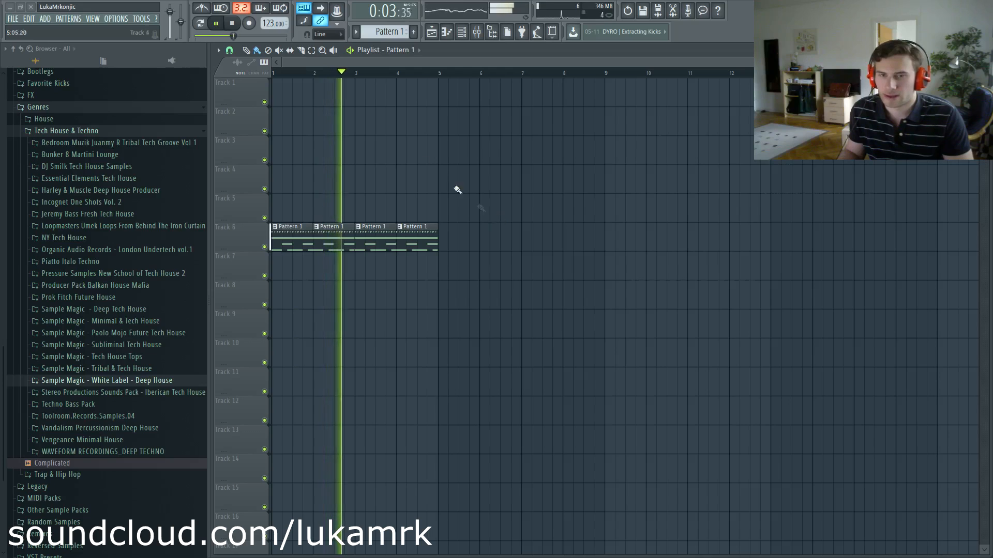
{"action": "left_click_drag", "start_coordinate": [170, 12], "coordinate": [171, 24]}
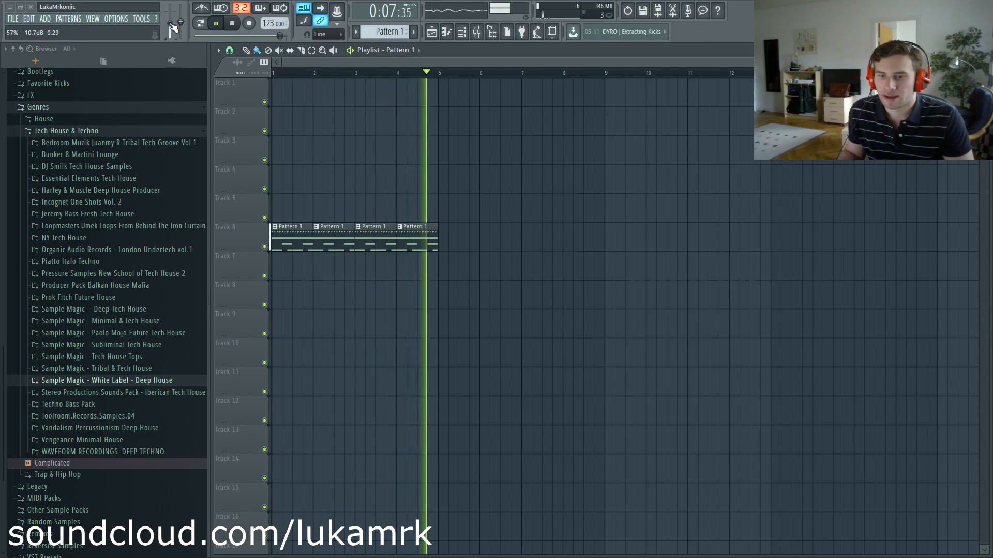